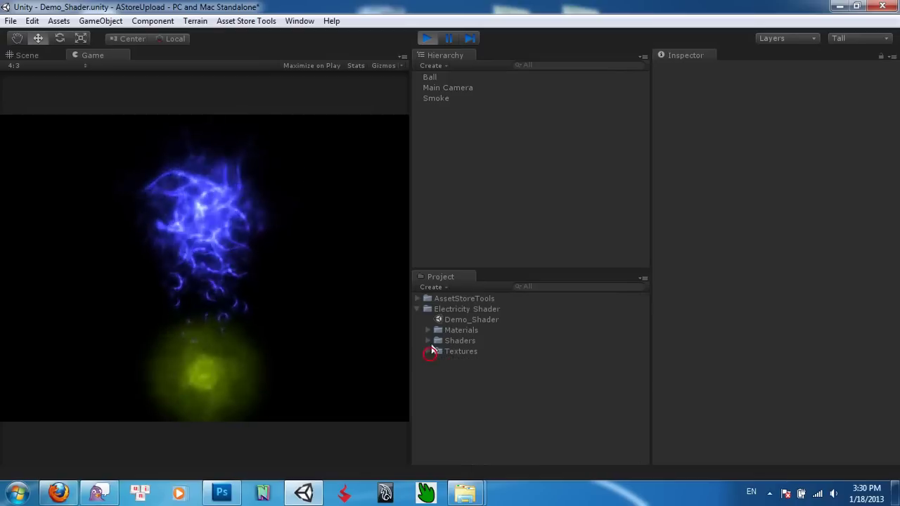
Review the properties of the four Distortion shaders in the Shaders folder, from Distortion_X_Color to Distortion_Y_GrayScale
click(428, 339)
click(483, 351)
click(486, 361)
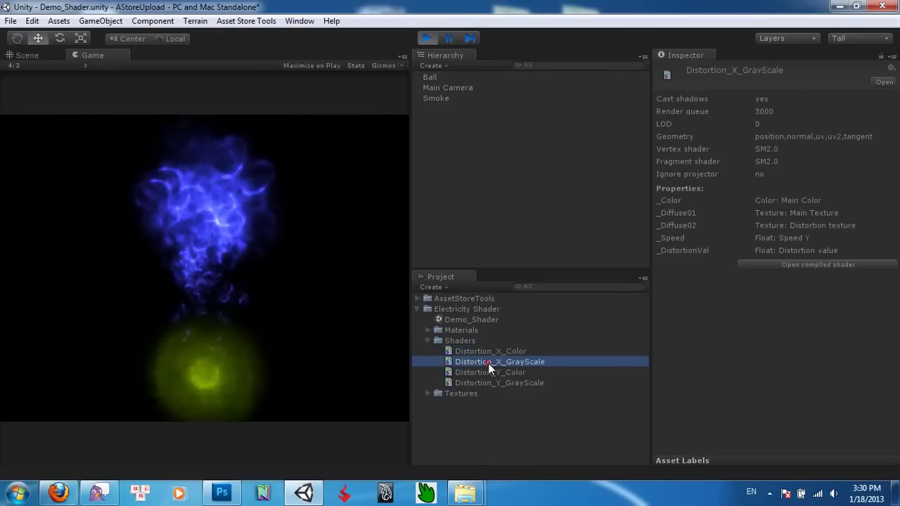
click(489, 372)
click(495, 382)
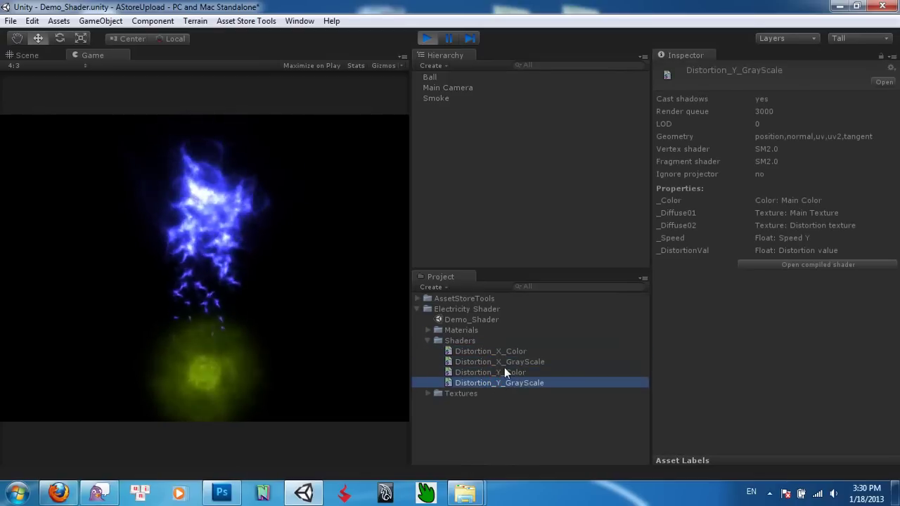
click(428, 341)
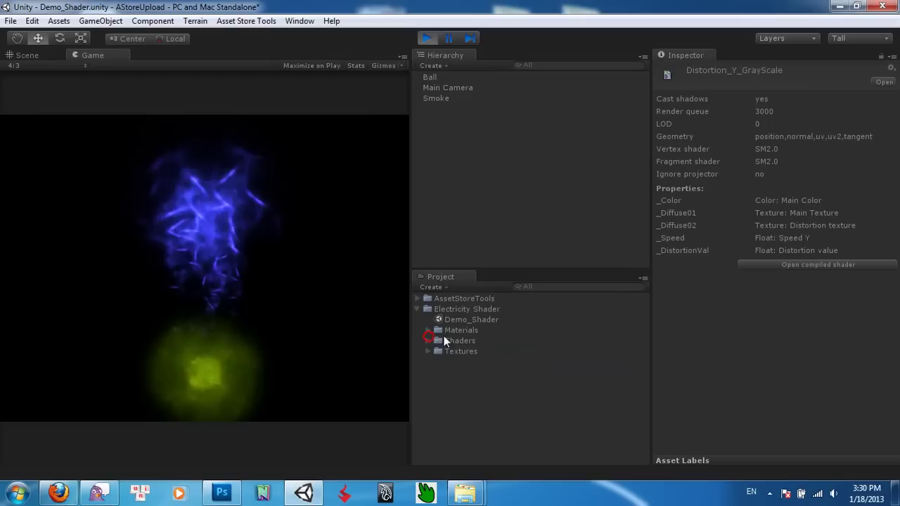
Expand the Ball object's Particle System settings and collapse the main, Shape, Velocity over Lifetime and Size over Lifetime modules to reach Renderer
click(431, 77)
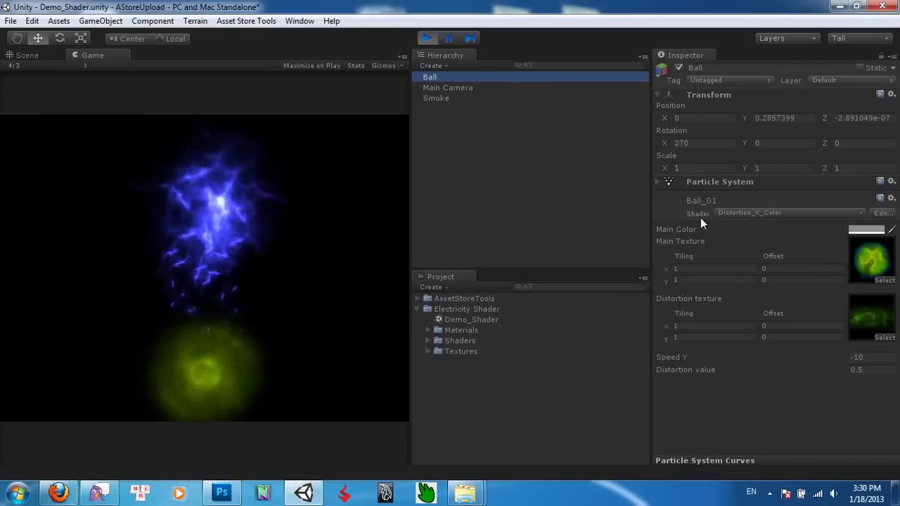
click(687, 205)
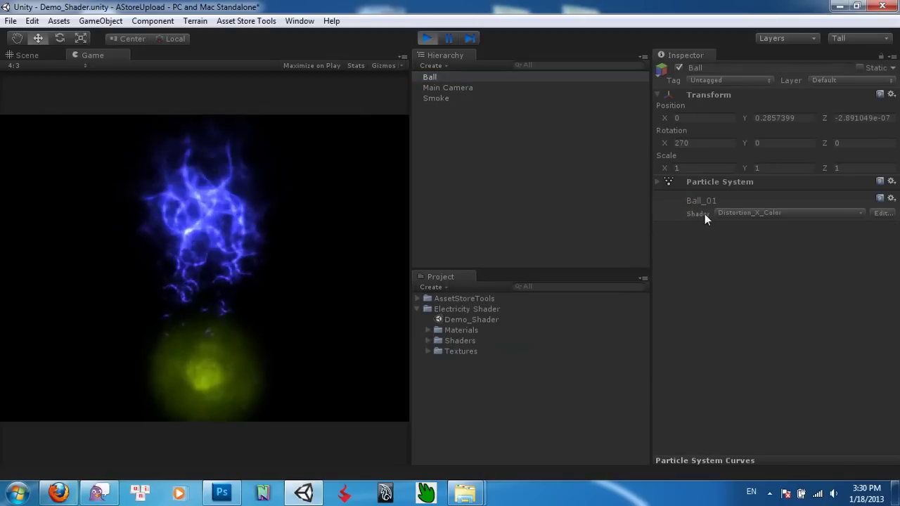
click(694, 183)
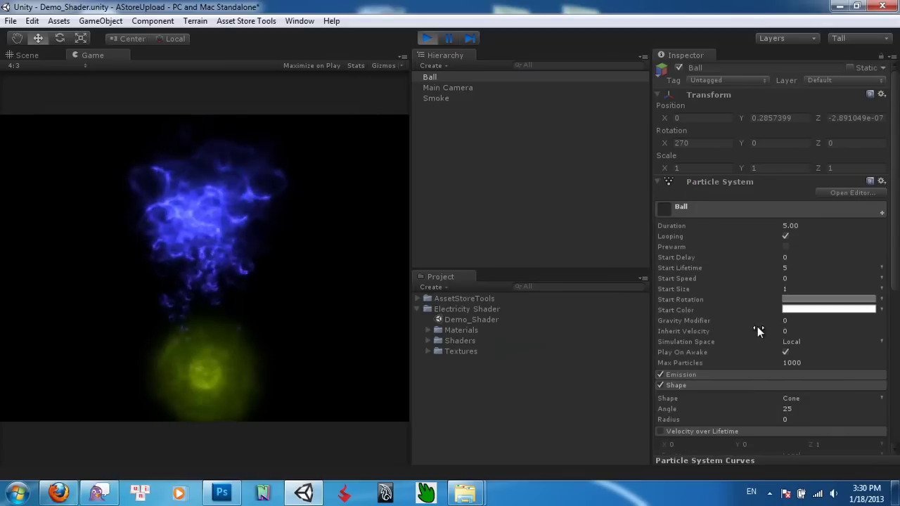
click(699, 208)
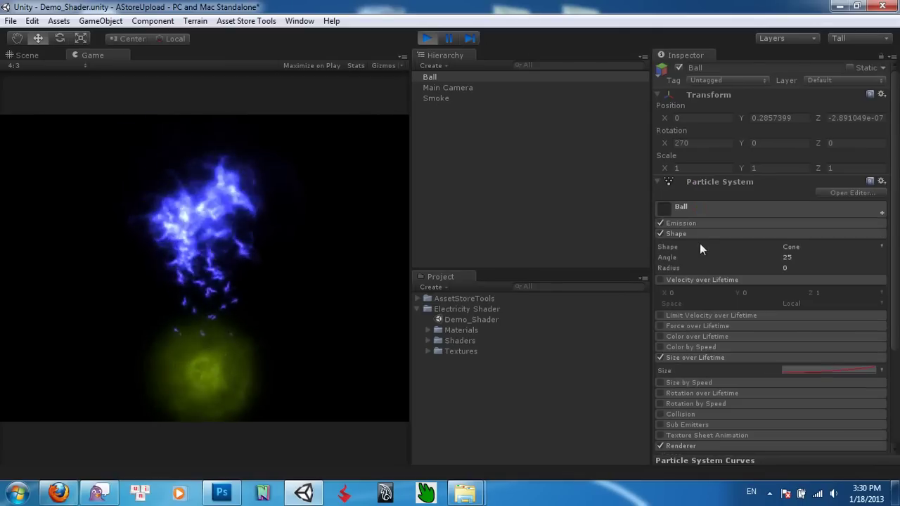
click(700, 233)
click(700, 244)
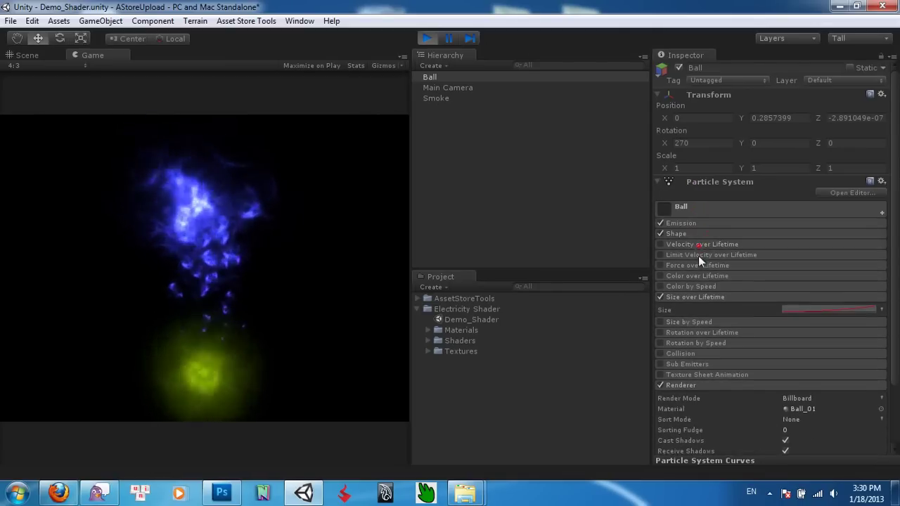
click(683, 298)
scroll(700, 339, down, 3)
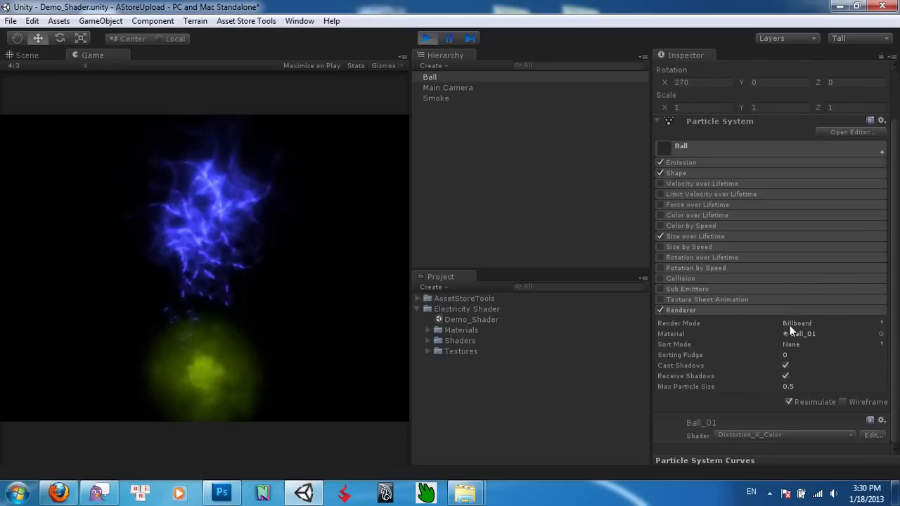
Locate the Ball renderer's material in the project and look through the Ball and Smoke materials in the Materials folder
click(817, 334)
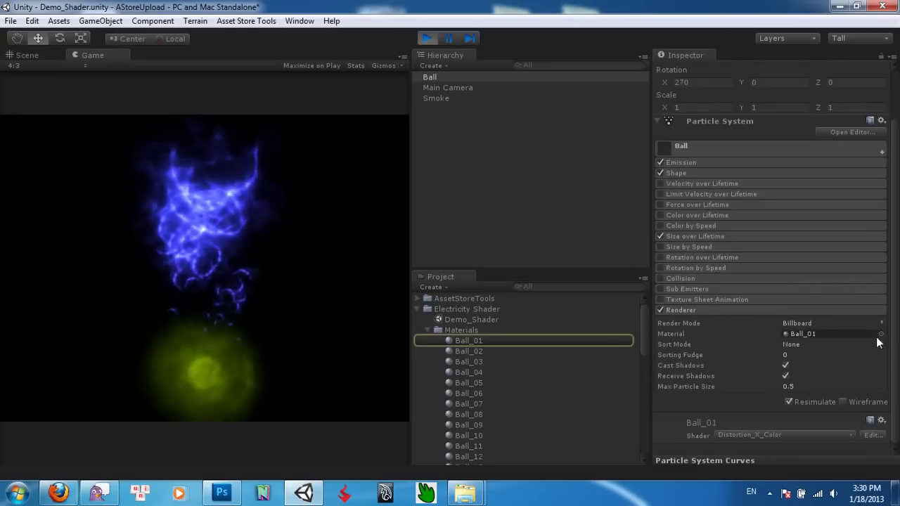
drag(644, 327, 639, 442)
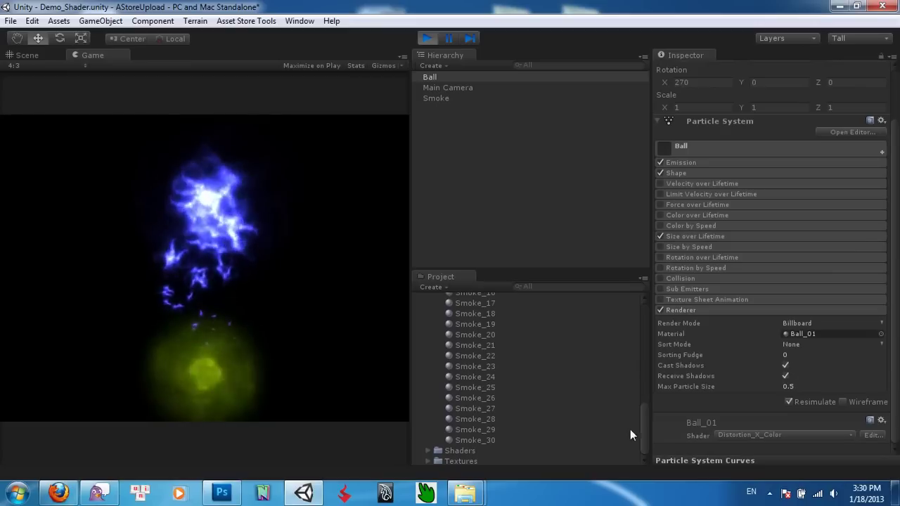
scroll(507, 335, up, 15)
click(433, 330)
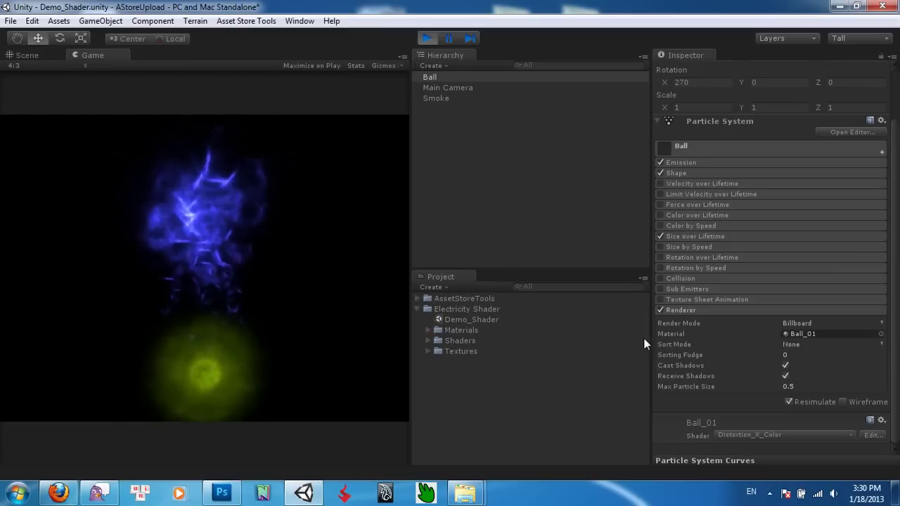
Preview the materials Ball_02, Ball_03, Ball_04 and Ball_05 one after another on the Ball particle system's renderer
click(882, 334)
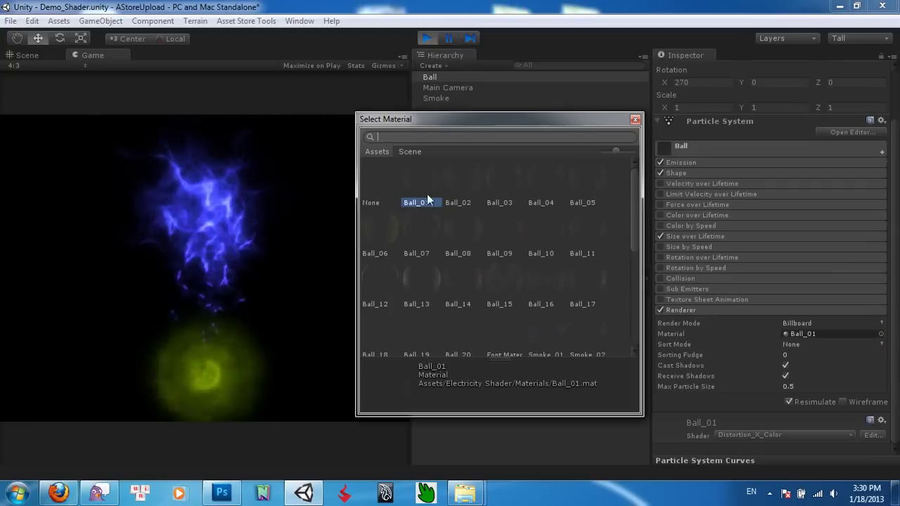
click(462, 184)
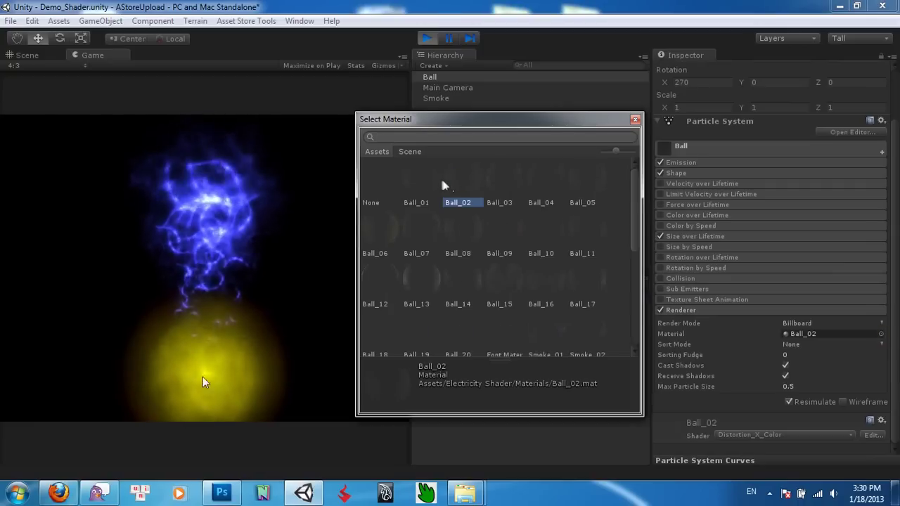
click(511, 199)
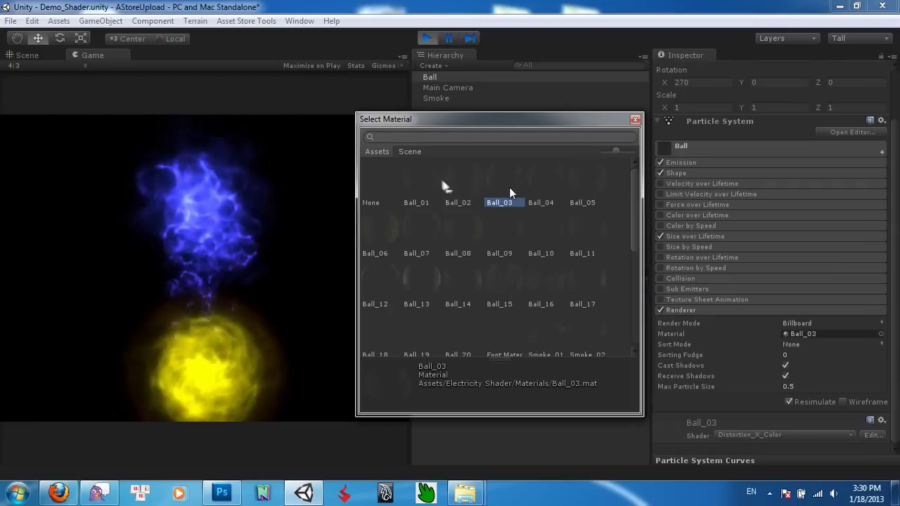
click(550, 187)
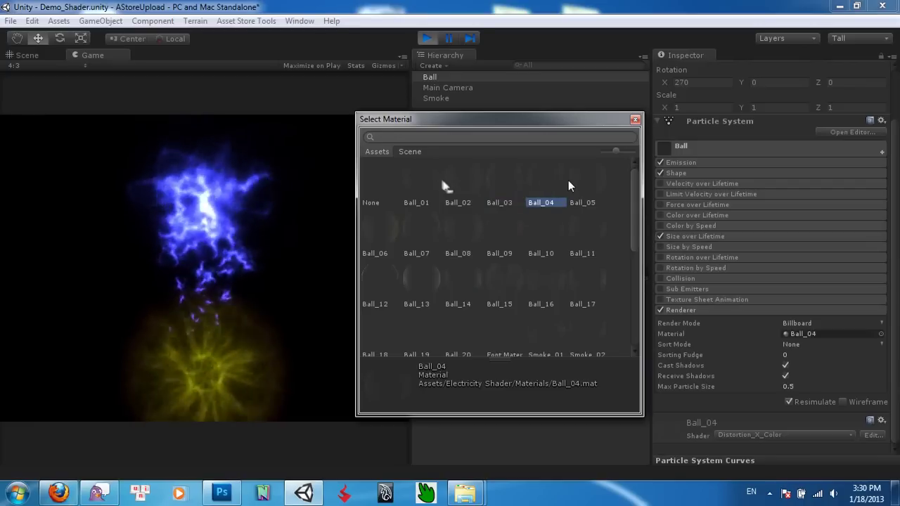
click(586, 184)
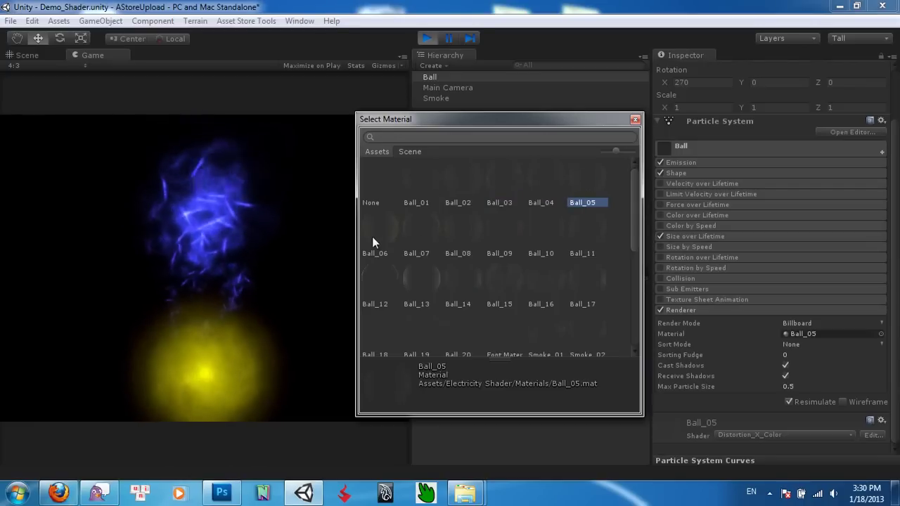
Preview the materials Ball_06 through Ball_11 in sequence on the Ball particle system's renderer
click(380, 233)
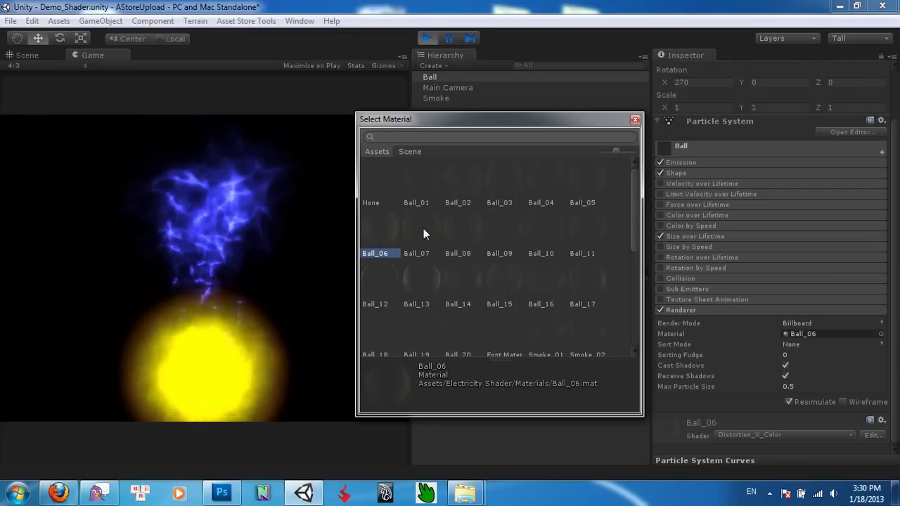
click(423, 232)
click(461, 230)
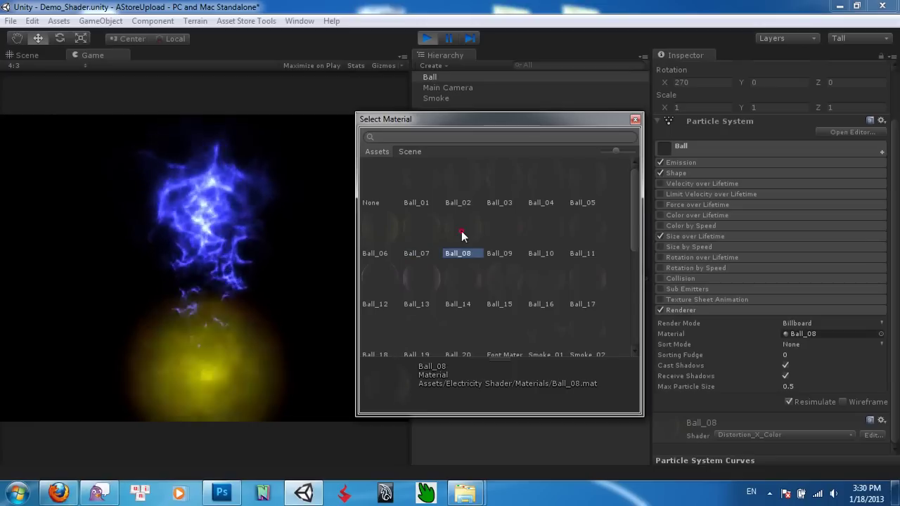
click(507, 235)
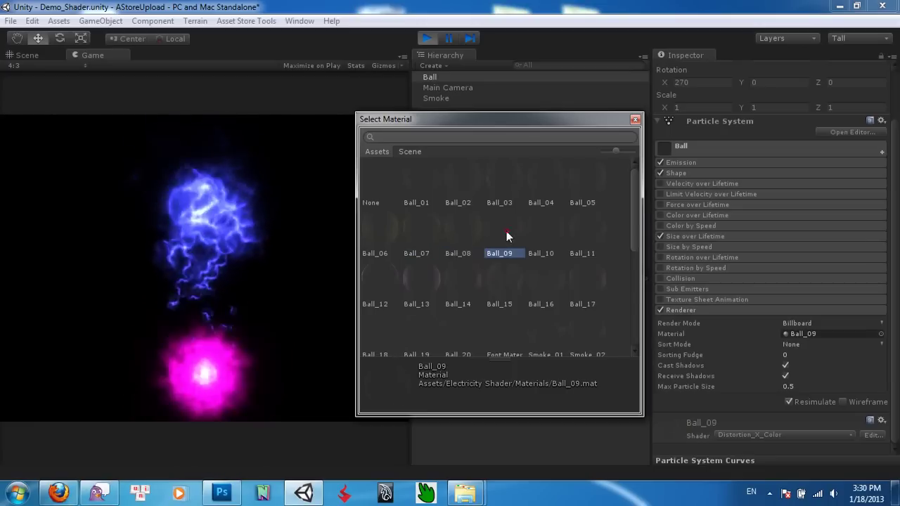
click(550, 232)
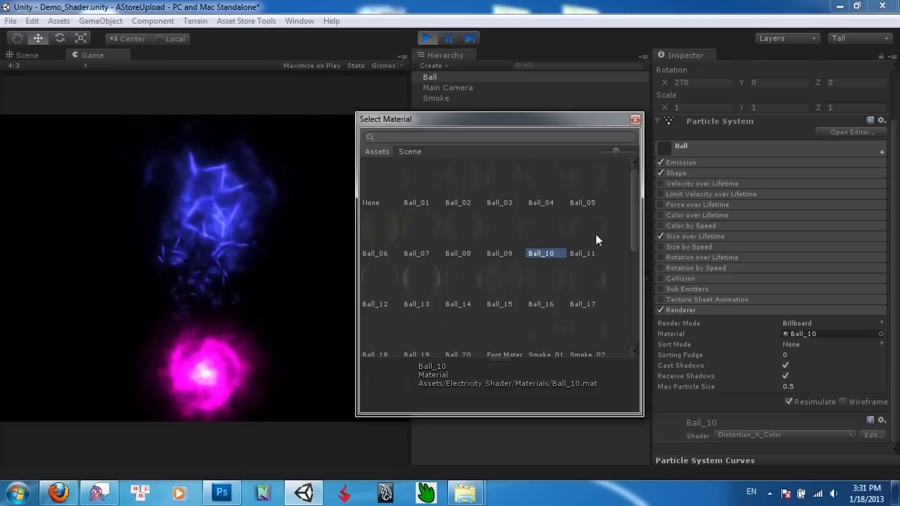
click(591, 228)
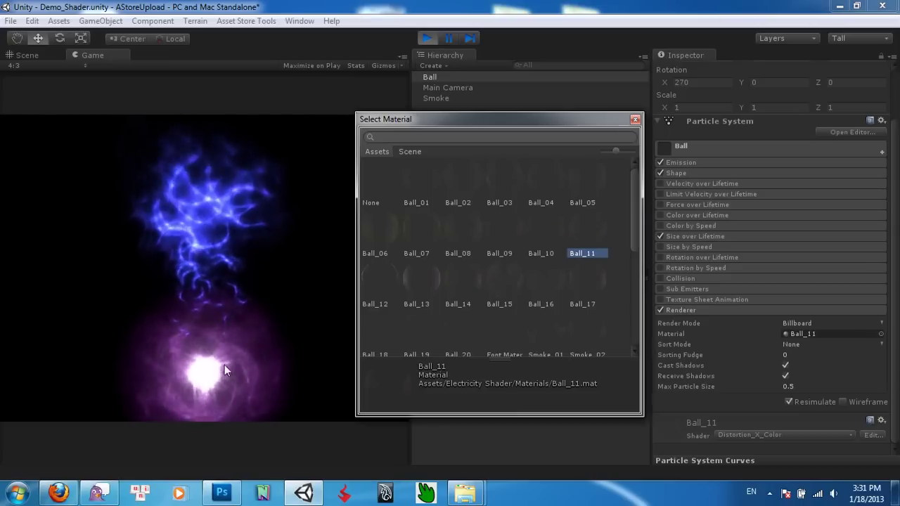
Examine the ball effect from another angle in the Scene view and return to the Game view
click(21, 57)
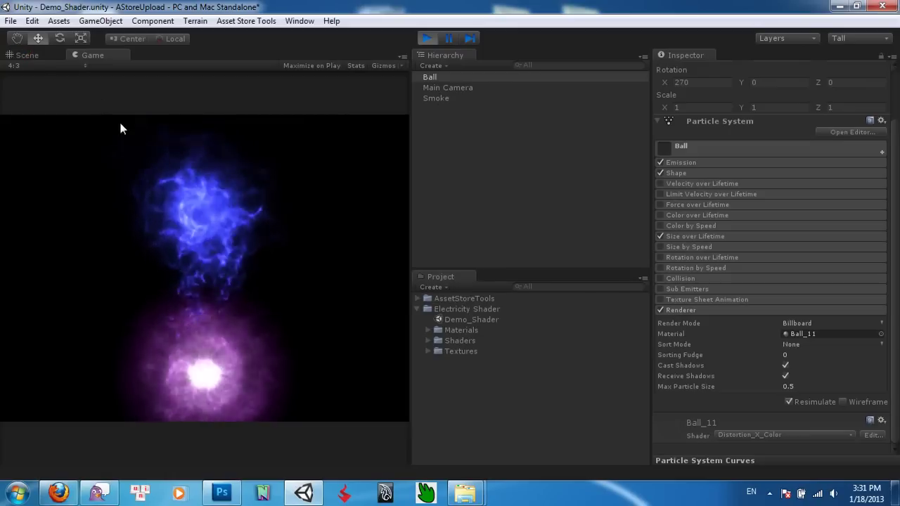
click(28, 56)
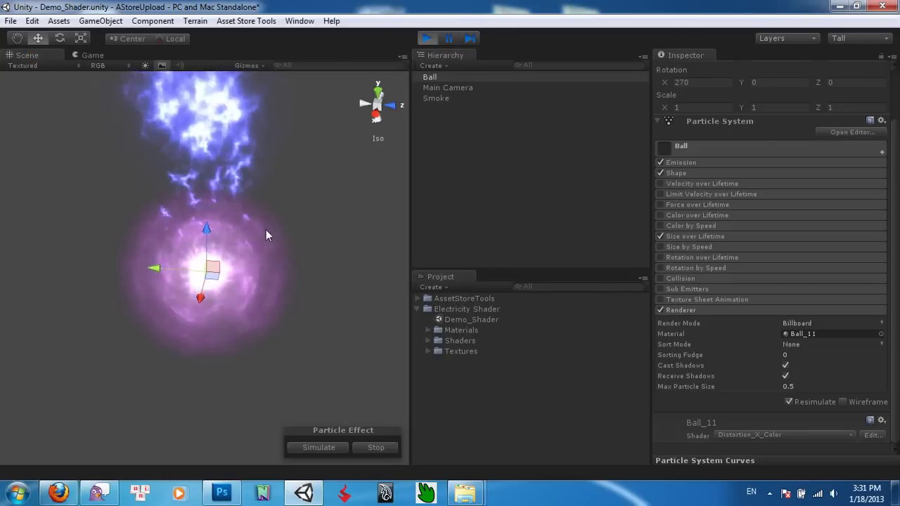
alt+drag(266, 238, 259, 282)
scroll(267, 242, up, 4)
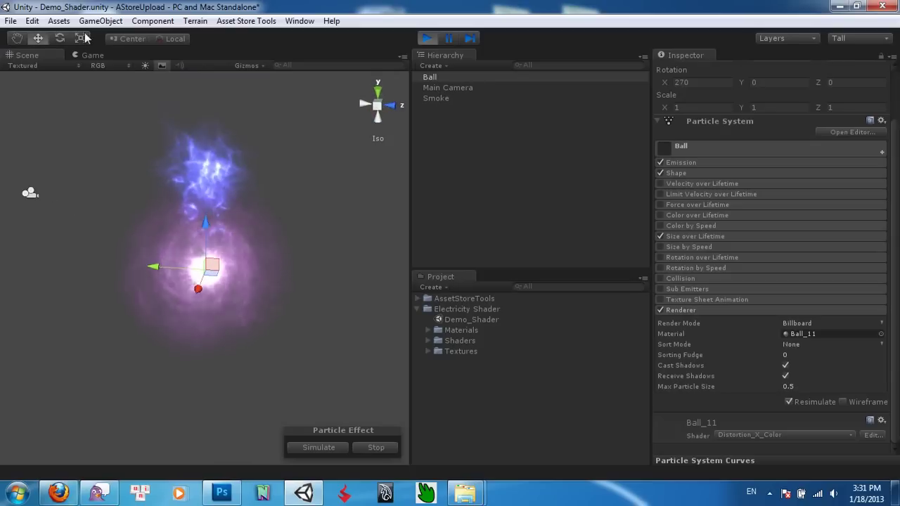
click(77, 54)
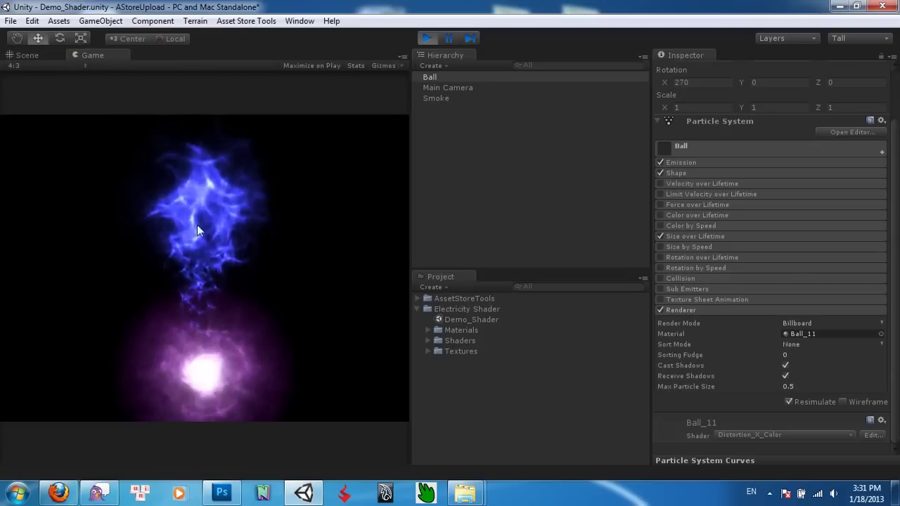
Preview the materials Ball_12 through Ball_17 in sequence on the Ball particle system's renderer
click(880, 334)
click(387, 281)
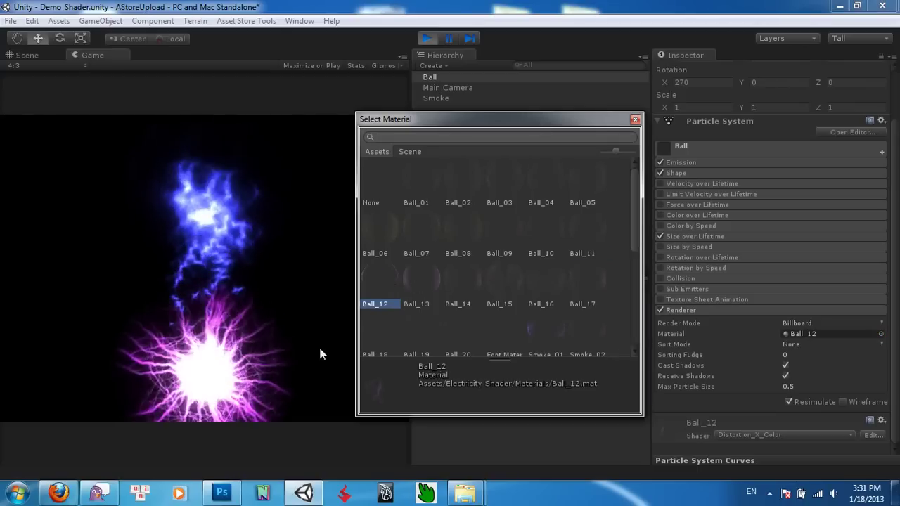
click(427, 287)
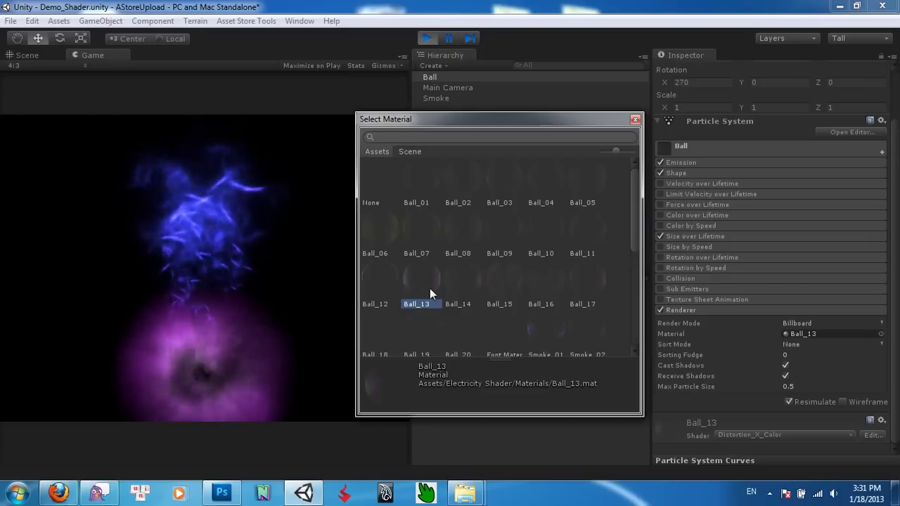
click(460, 277)
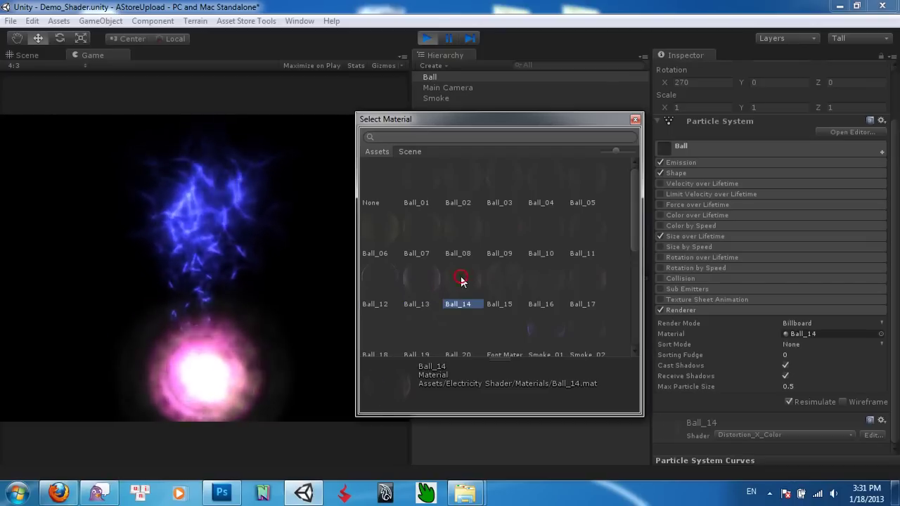
click(502, 281)
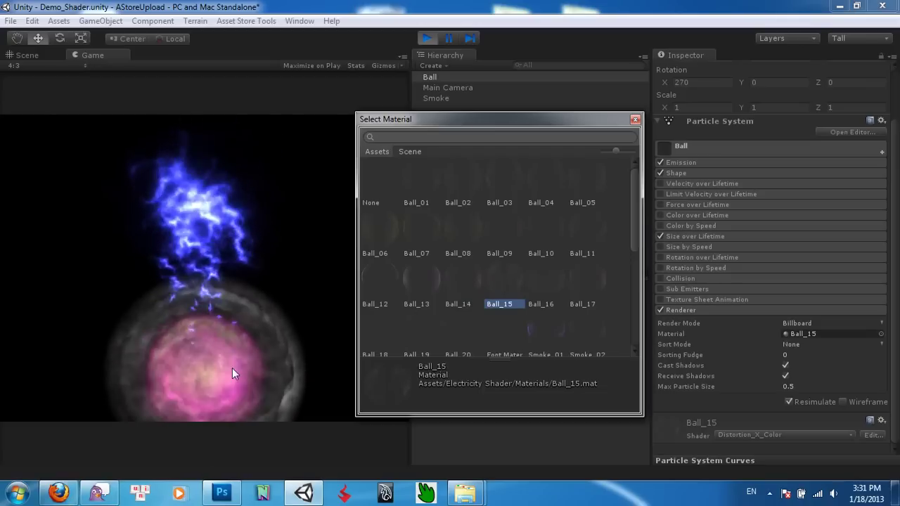
click(546, 281)
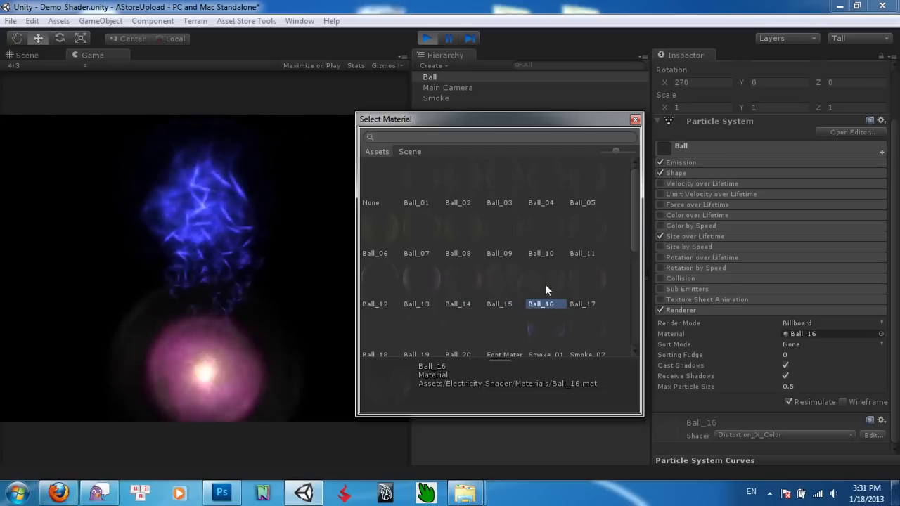
click(588, 279)
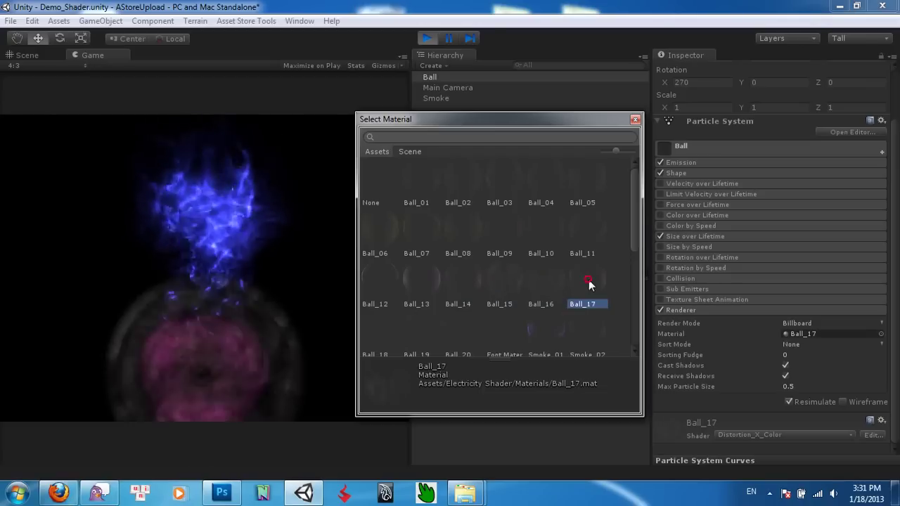
Try the materials Ball_18 and Ball_19 on the Ball renderer, then assign Ball_20
scroll(584, 287, down, 3)
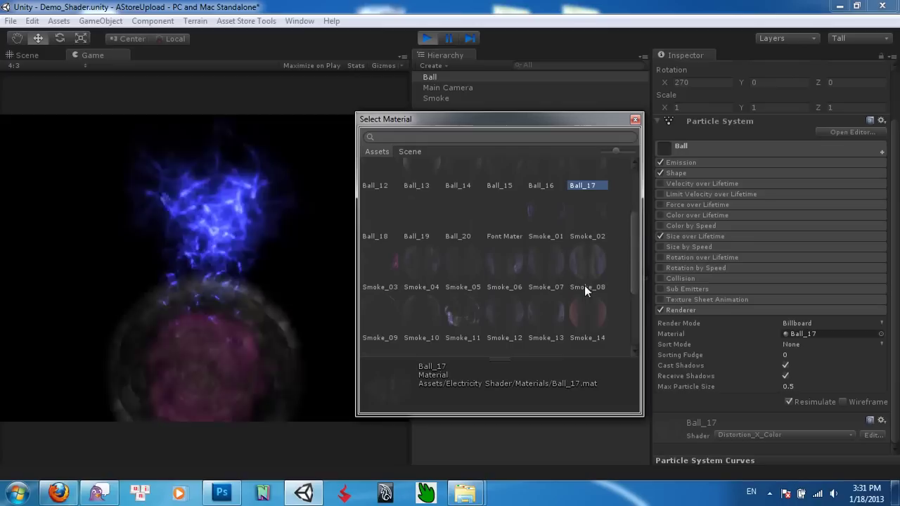
click(375, 218)
click(412, 215)
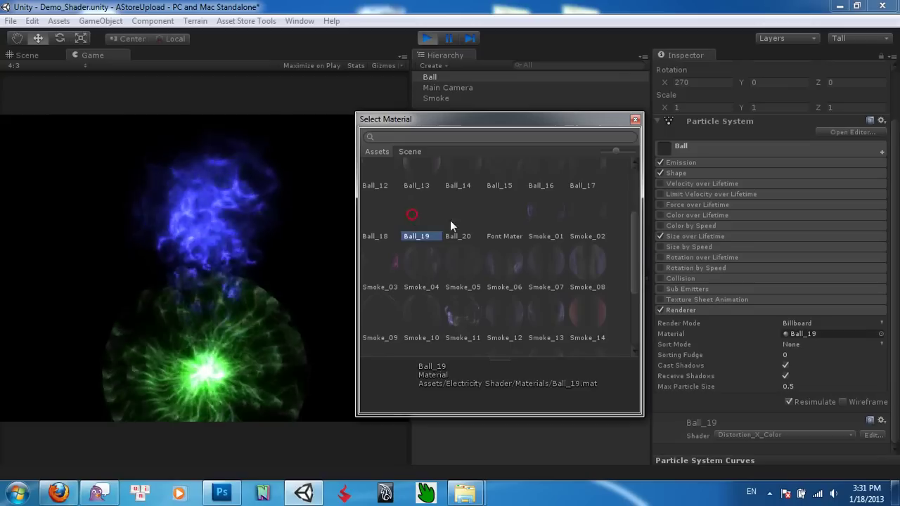
click(469, 213)
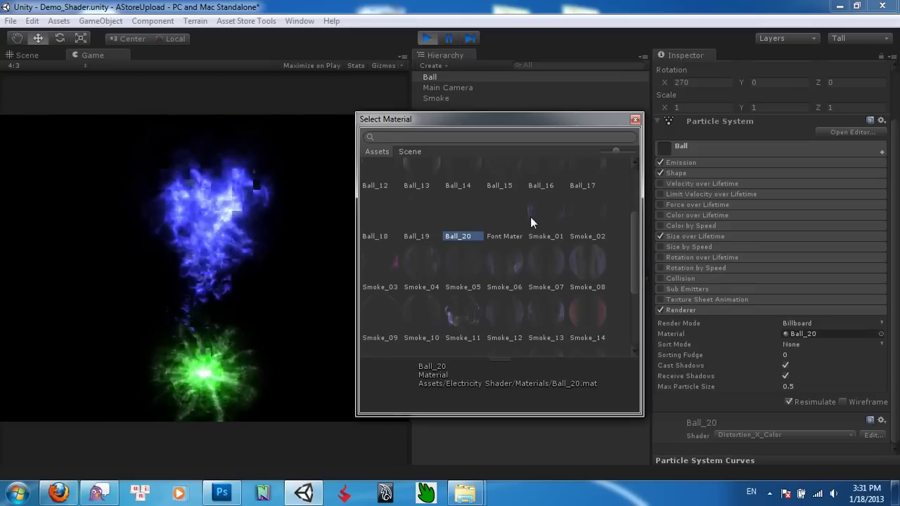
Try Font Material and then the materials Smoke_01 through Smoke_05 on the Ball particle system's renderer
click(505, 211)
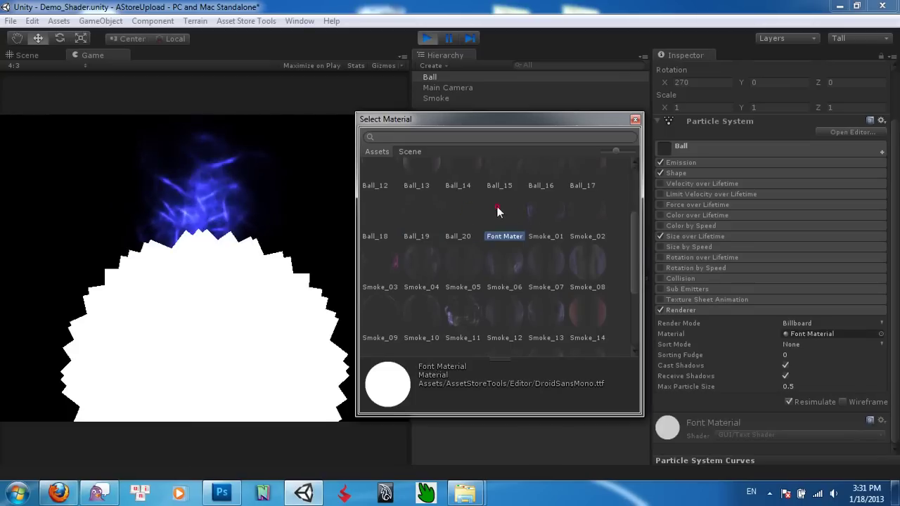
click(541, 211)
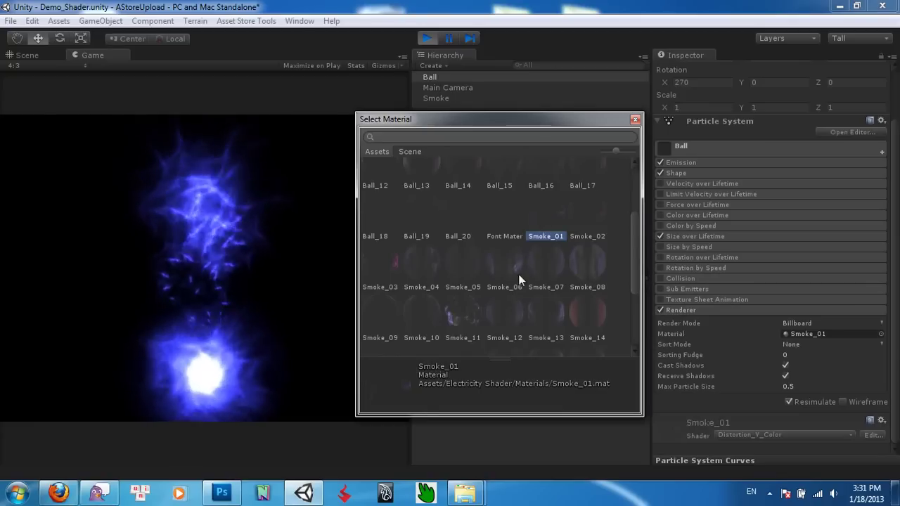
click(591, 222)
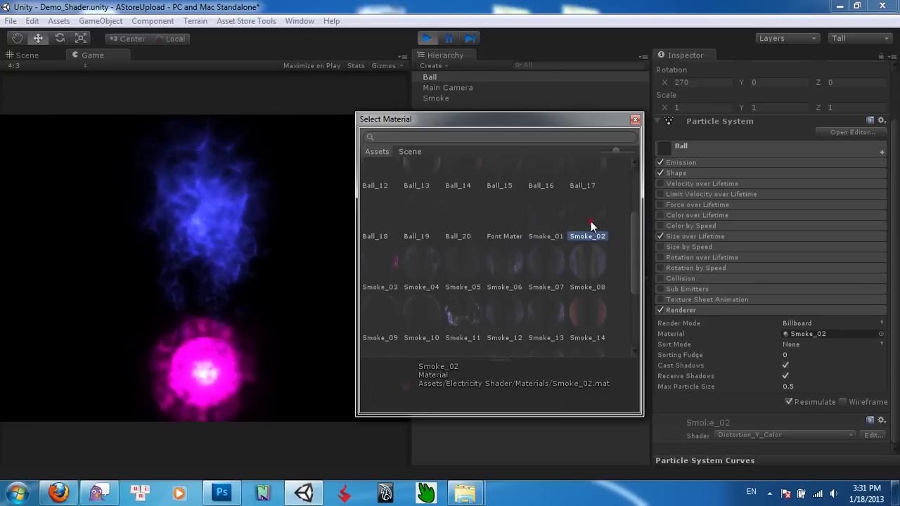
click(381, 262)
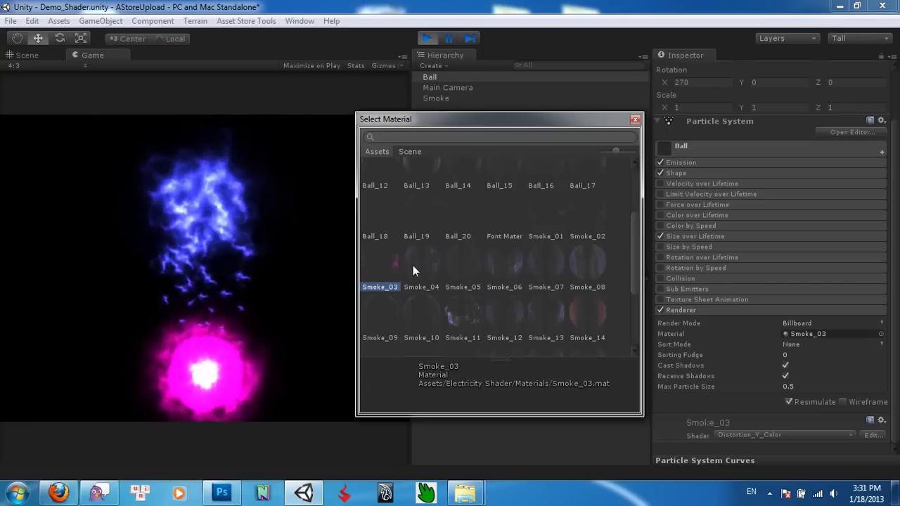
click(415, 265)
click(462, 264)
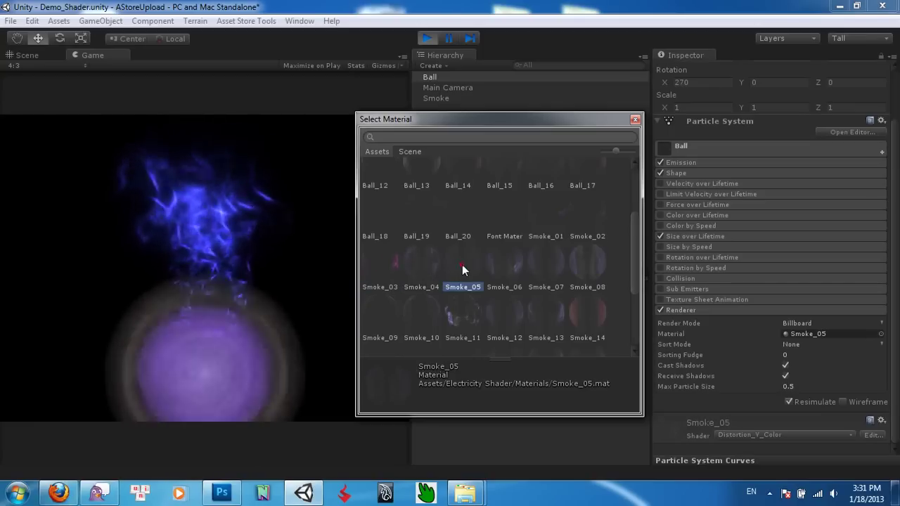
Preview the materials Smoke_06 through Smoke_10 in sequence on the Ball particle system's renderer
click(502, 264)
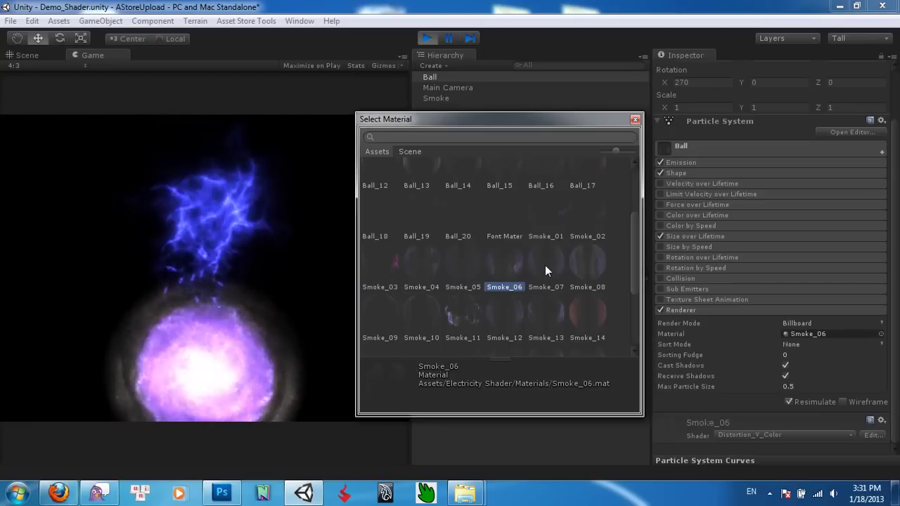
click(545, 265)
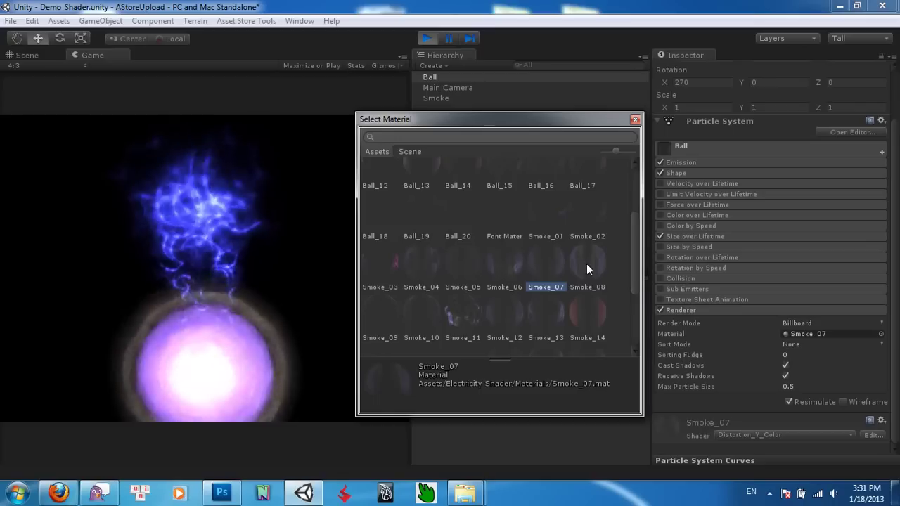
click(587, 264)
scroll(584, 273, down, 3)
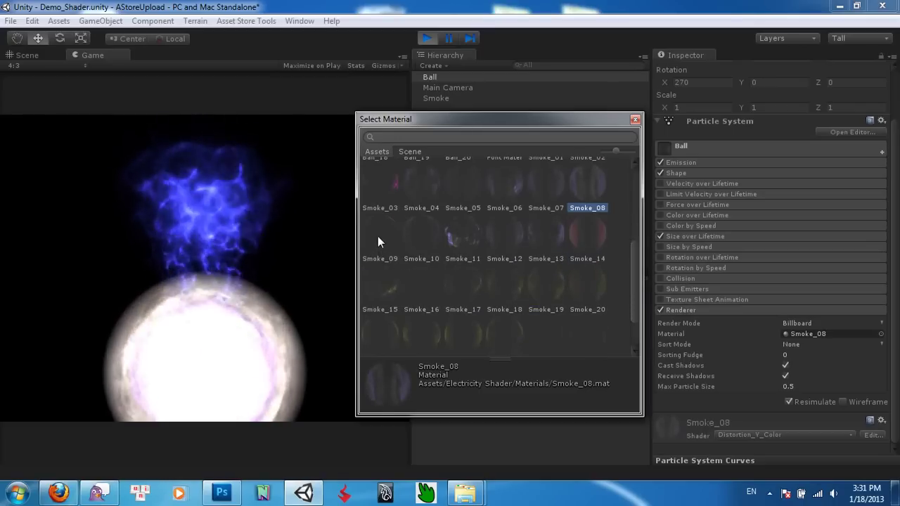
click(377, 236)
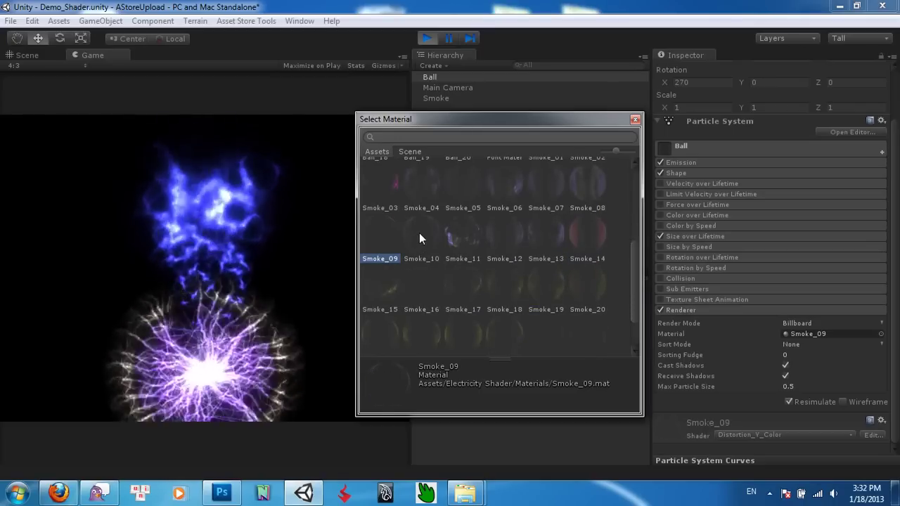
click(420, 236)
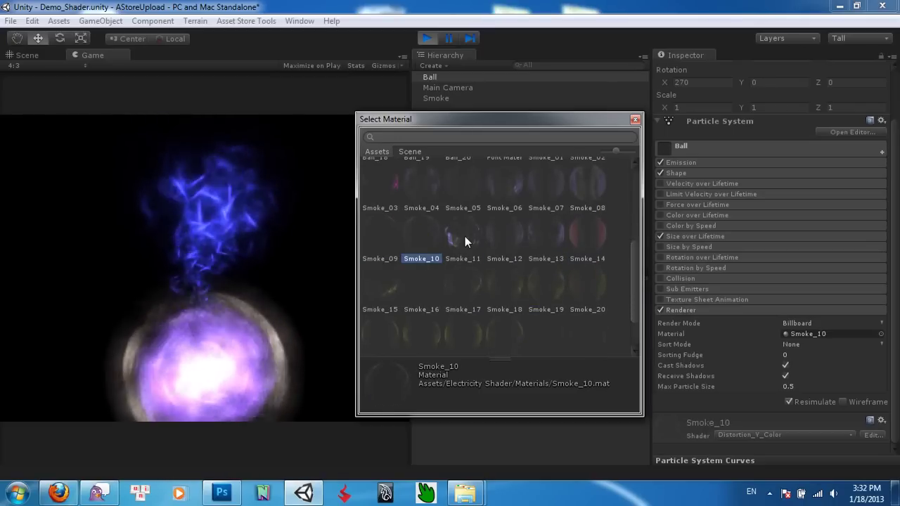
Preview the materials Smoke_11 through Smoke_15 on the Ball renderer and show the effect in the Scene view
click(465, 236)
click(500, 236)
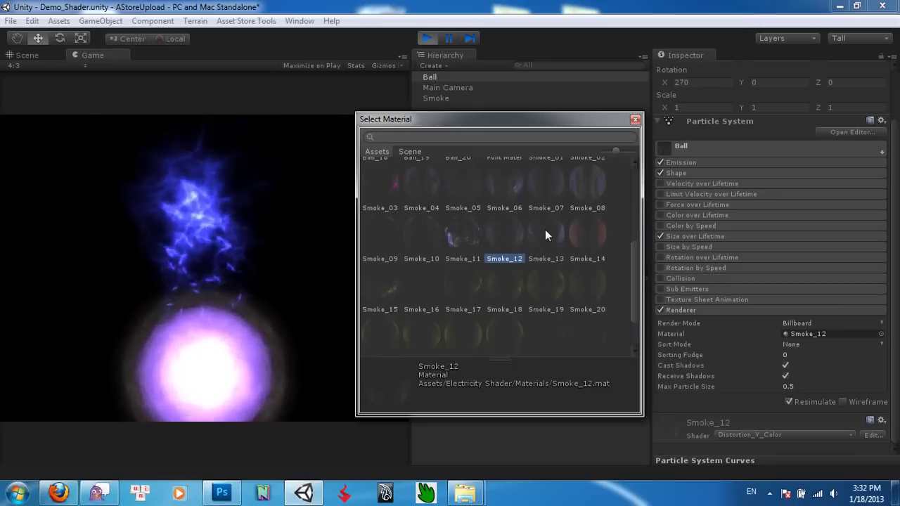
click(547, 234)
click(599, 233)
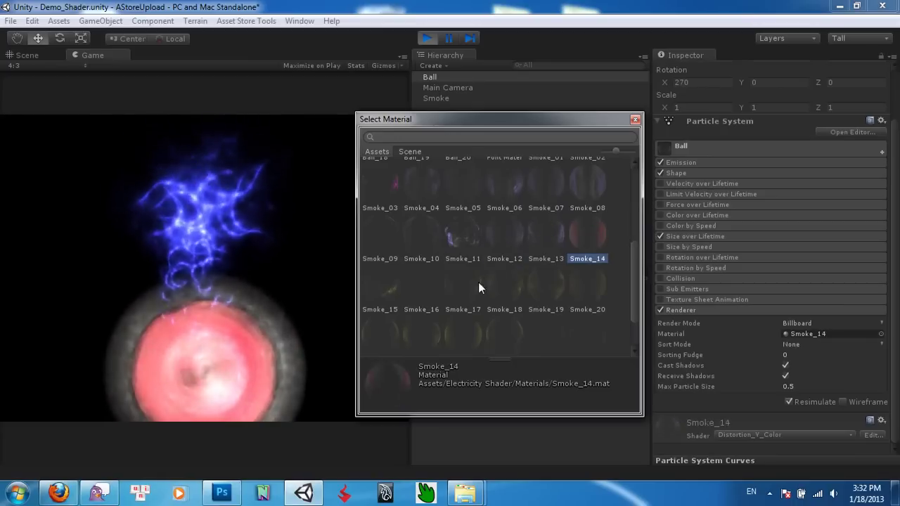
click(384, 290)
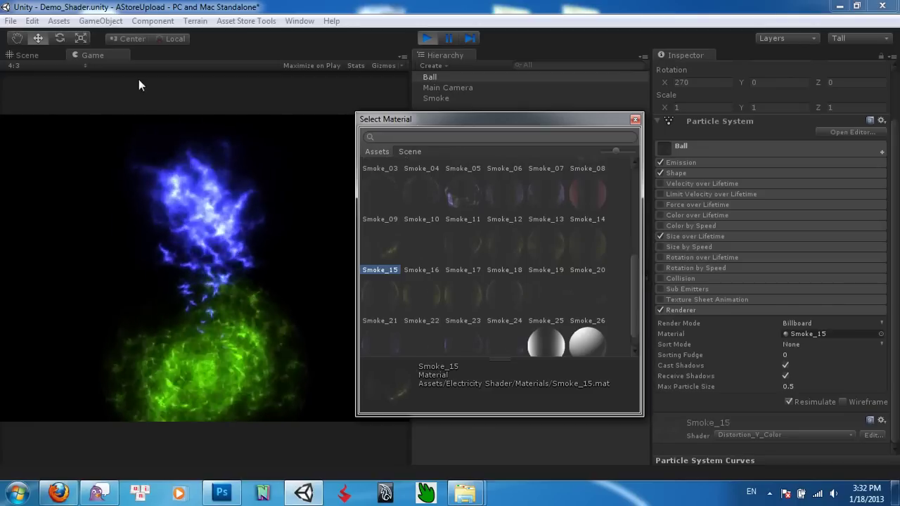
click(31, 57)
click(36, 52)
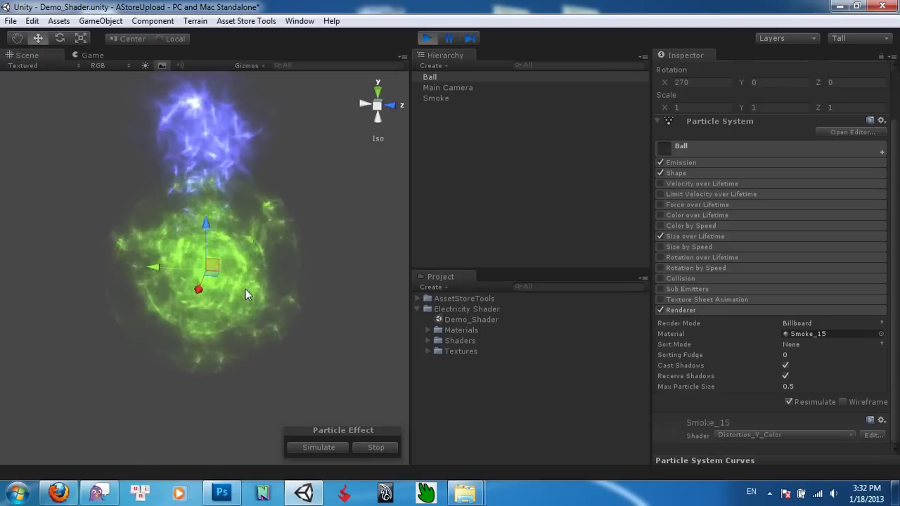
Preview the materials Smoke_16 through Smoke_20 in sequence on the Ball particle system's renderer
click(880, 335)
scroll(453, 337, down, 5)
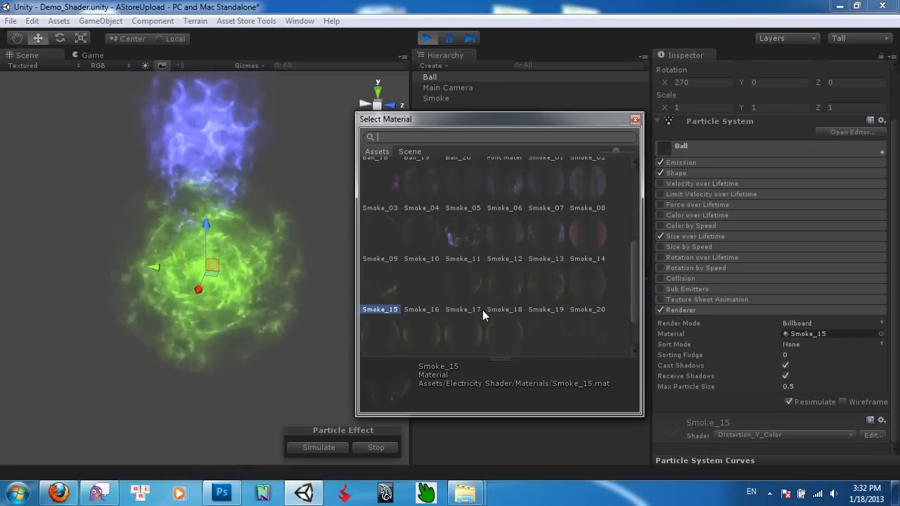
click(424, 298)
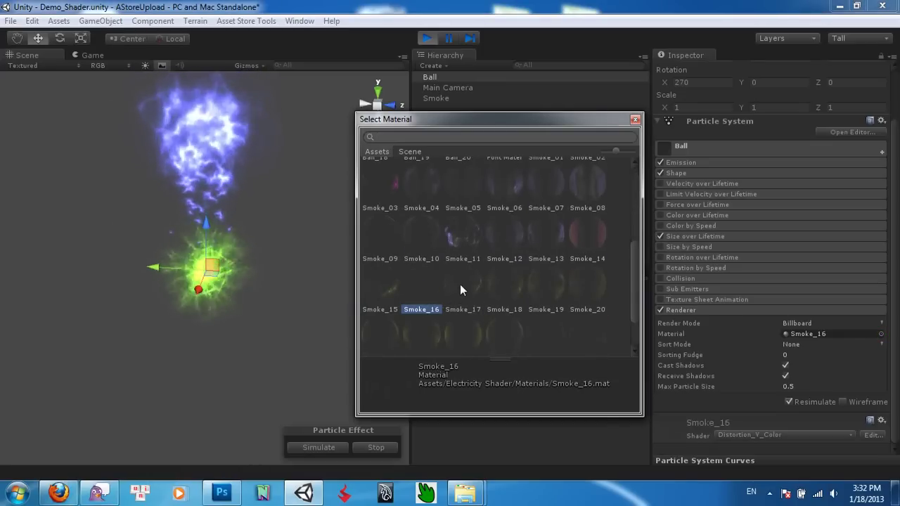
click(463, 284)
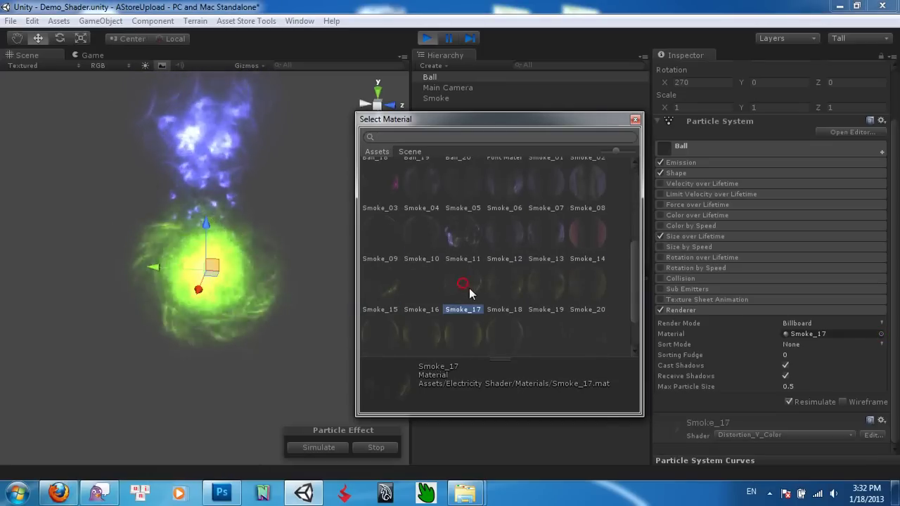
click(508, 282)
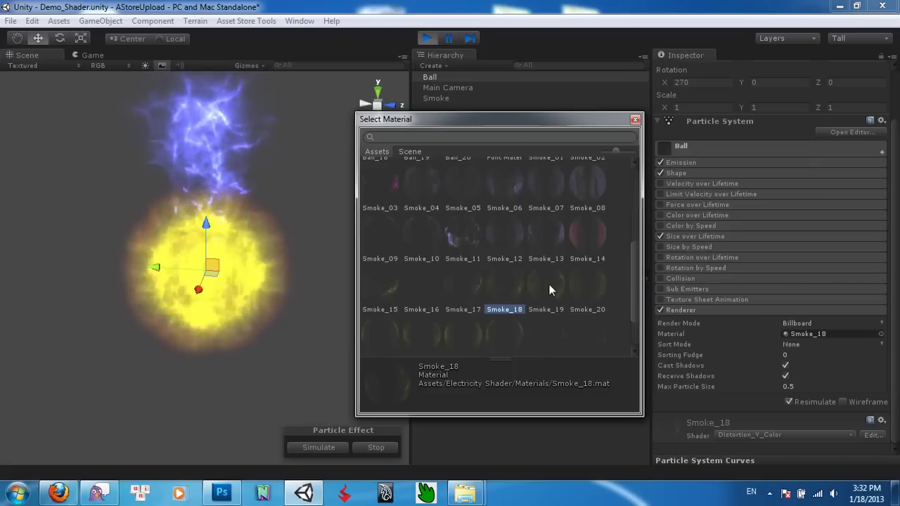
click(549, 284)
click(601, 286)
Preview the materials Smoke_21 through Smoke_26 in sequence on the Ball particle system's renderer
scroll(415, 309, down, 2)
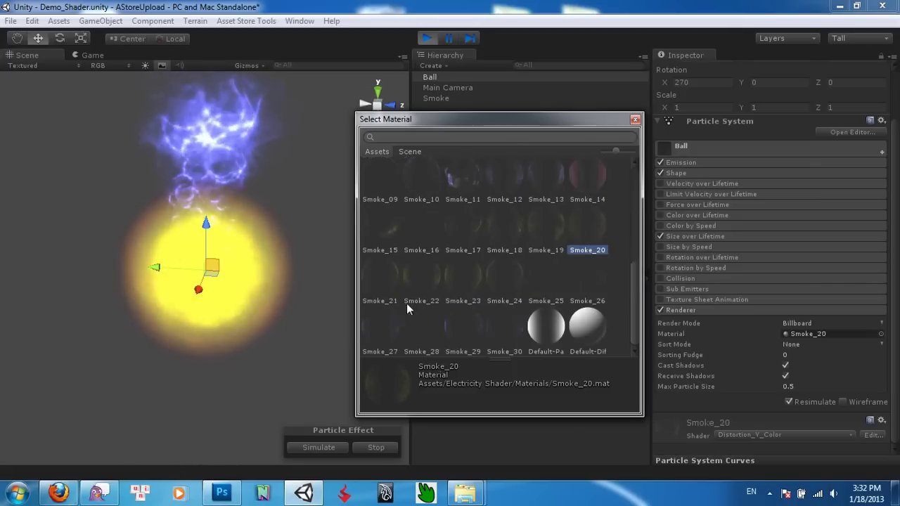
click(406, 303)
click(424, 282)
click(458, 288)
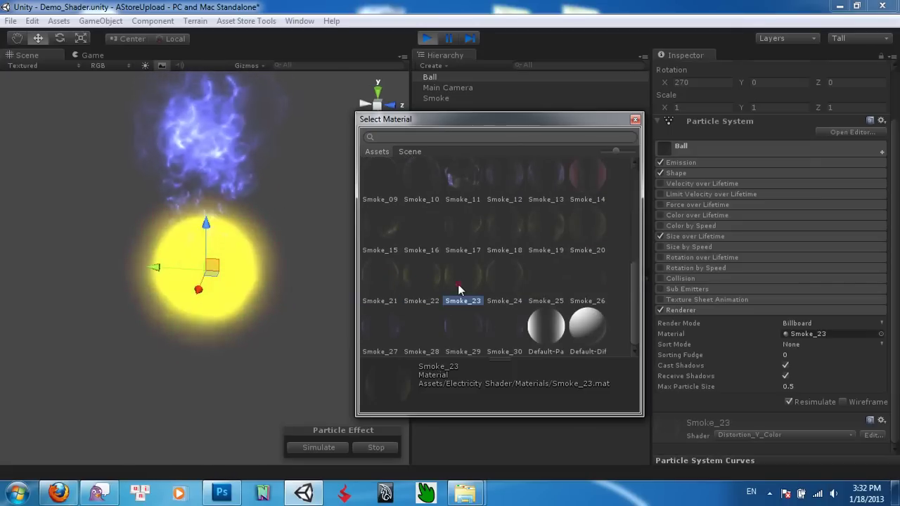
click(502, 278)
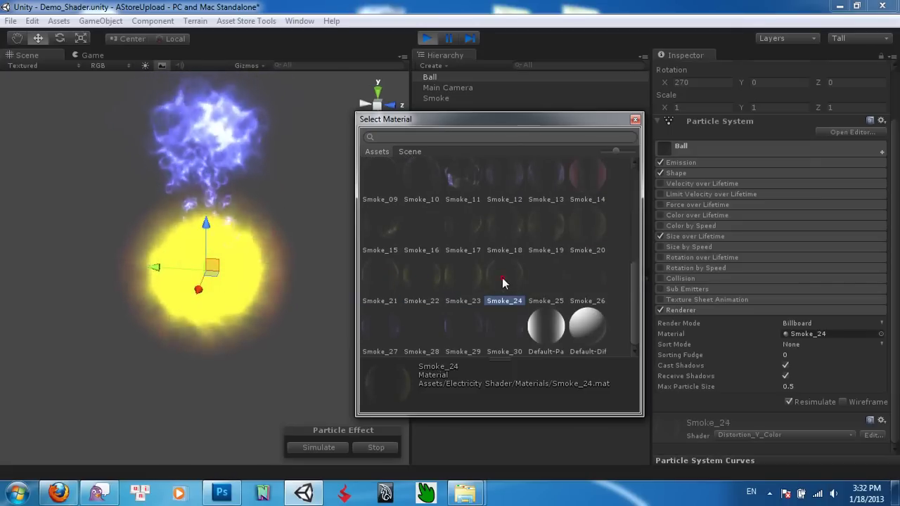
click(552, 277)
click(595, 277)
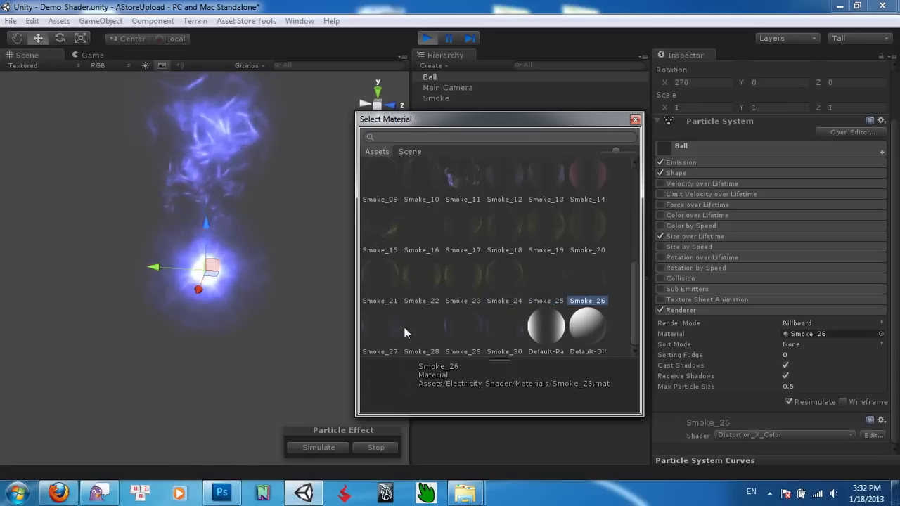
Try the materials Smoke_27, Smoke_28 and Smoke_29 on the Ball renderer, then assign Smoke_30 and close the material selection
click(379, 332)
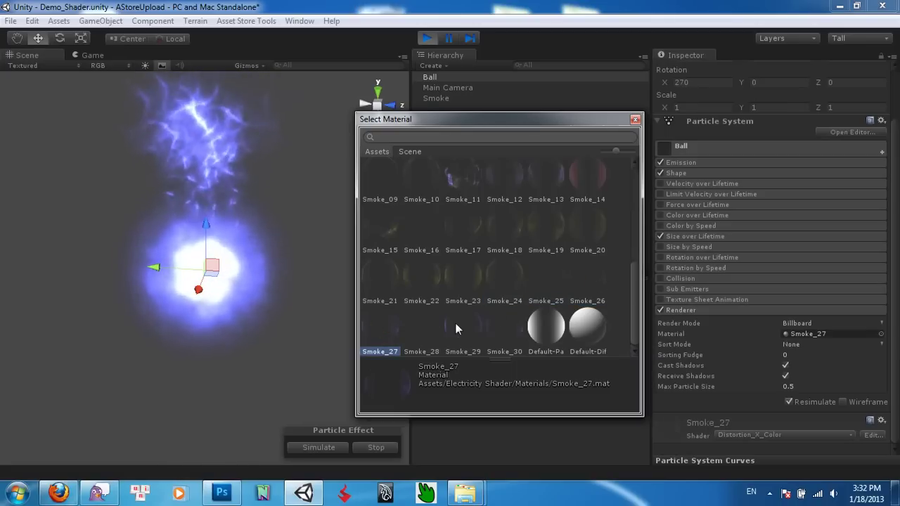
click(419, 328)
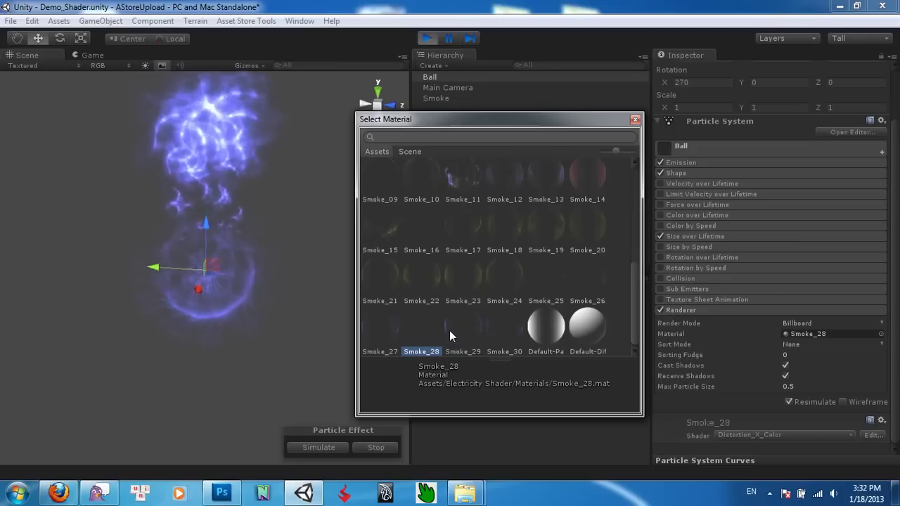
click(457, 323)
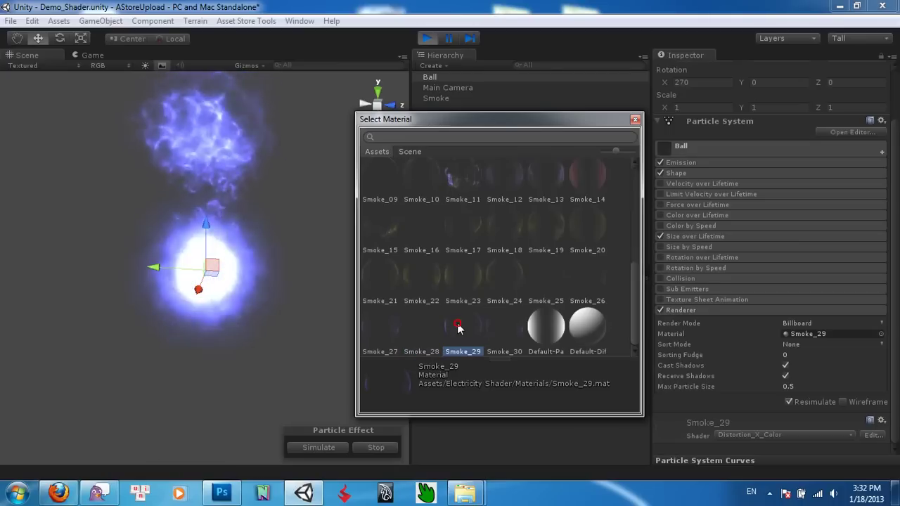
click(501, 324)
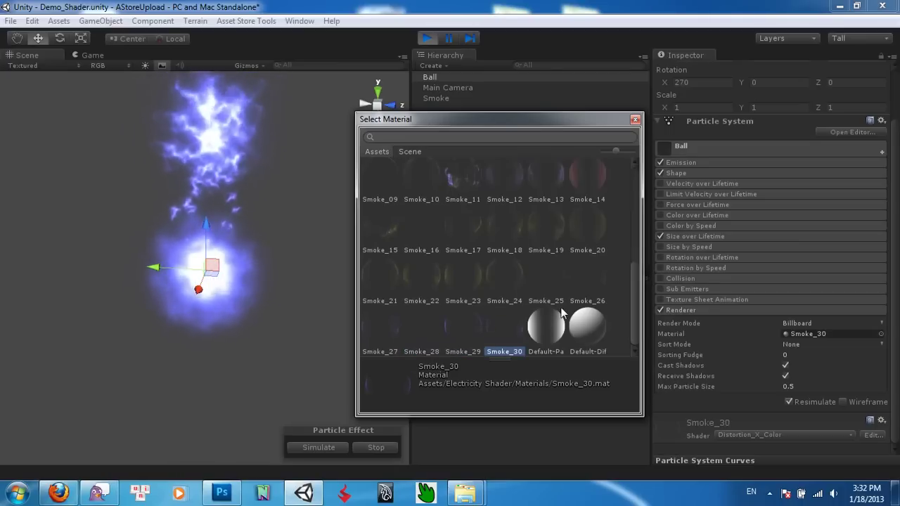
scroll(541, 305, up, 5)
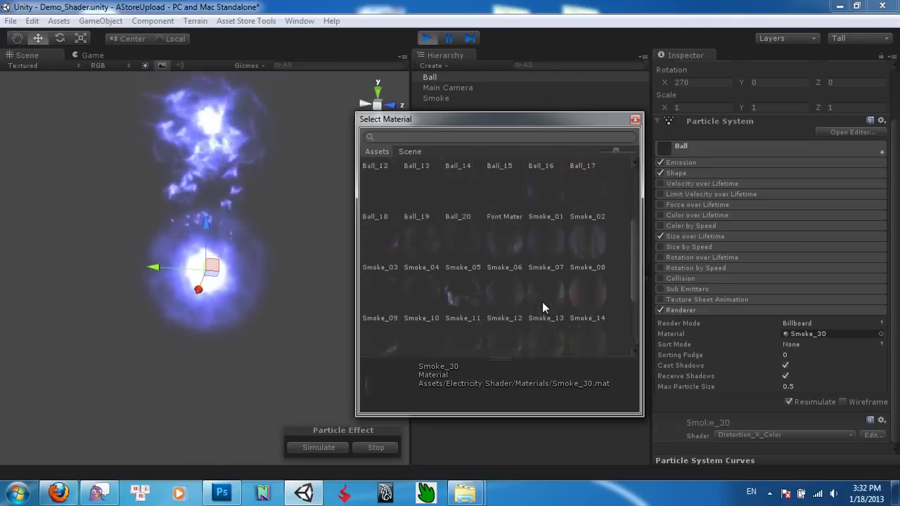
click(634, 120)
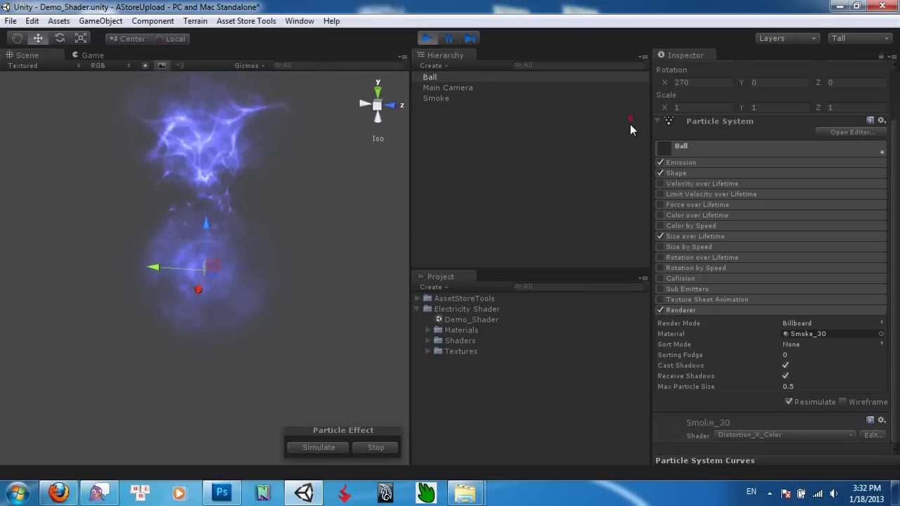
Return to the Game view and preview the materials Smoke_02 through Smoke_06 on the Smoke particle system's renderer
click(92, 54)
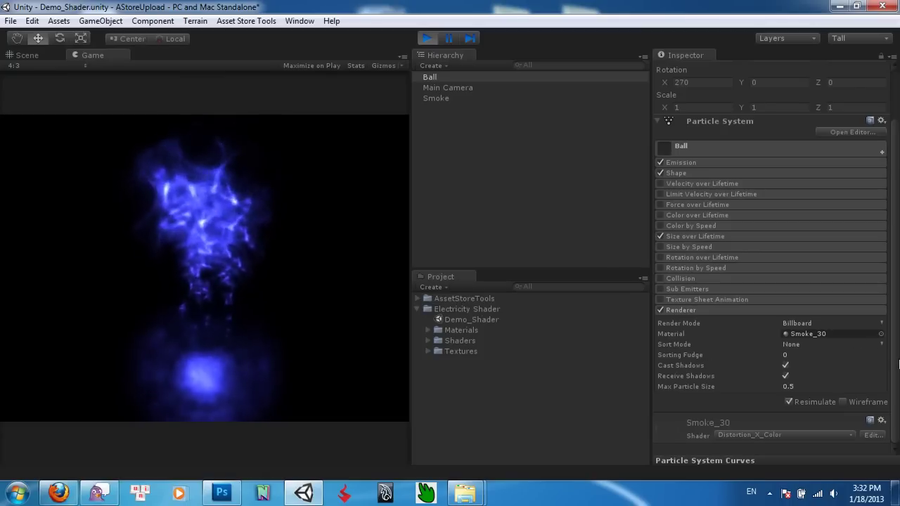
click(436, 99)
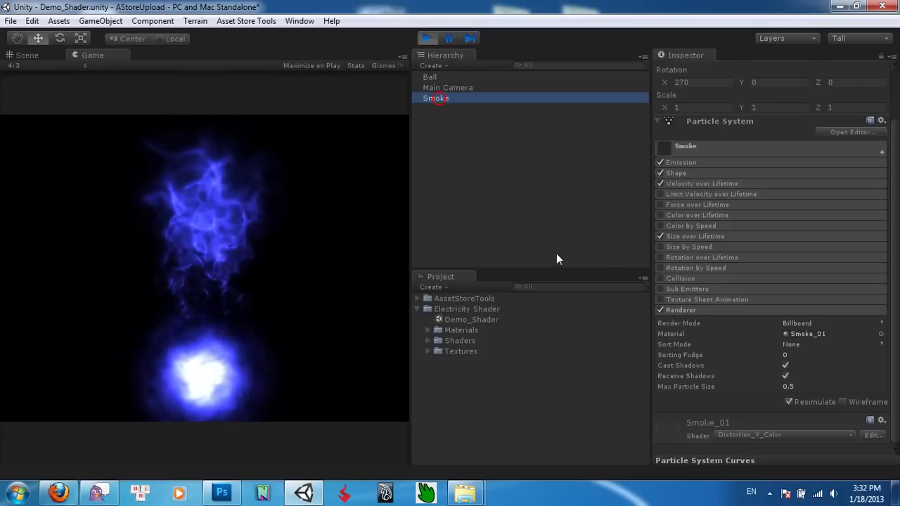
click(880, 335)
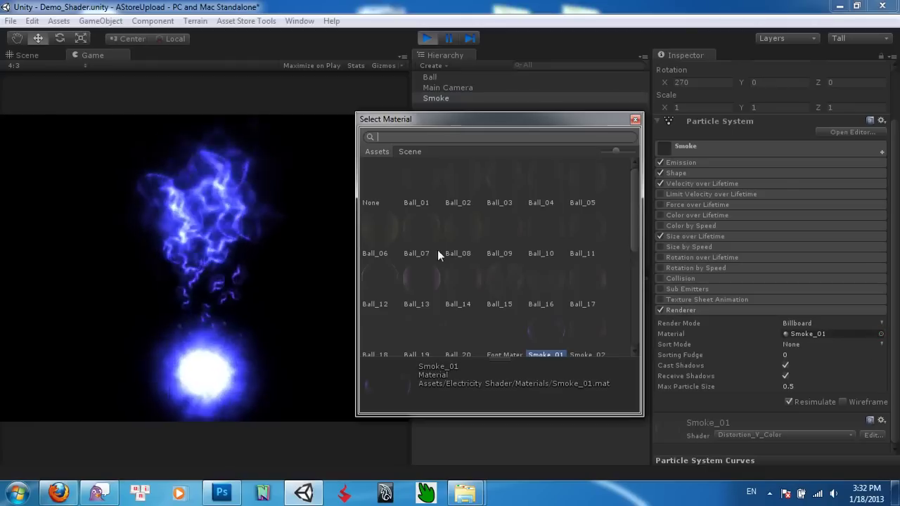
scroll(464, 275, down, 3)
scroll(513, 260, up, 2)
click(583, 271)
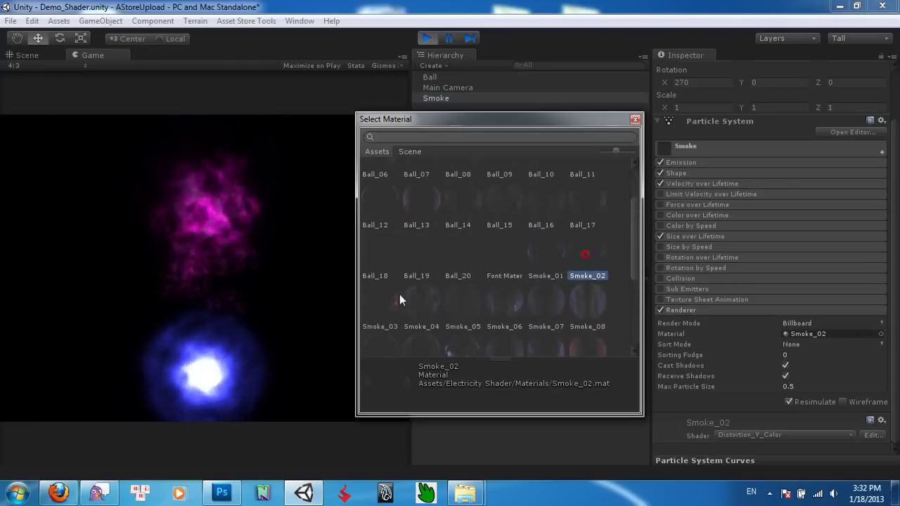
click(380, 301)
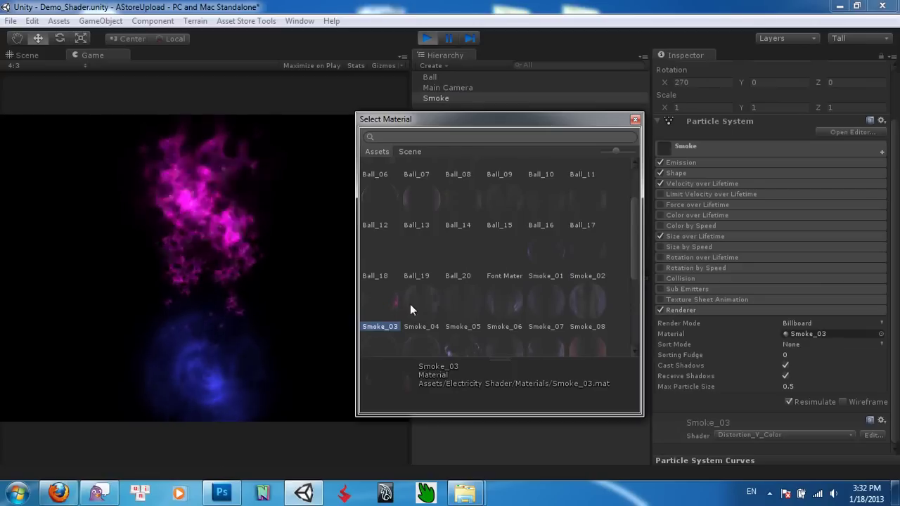
click(421, 304)
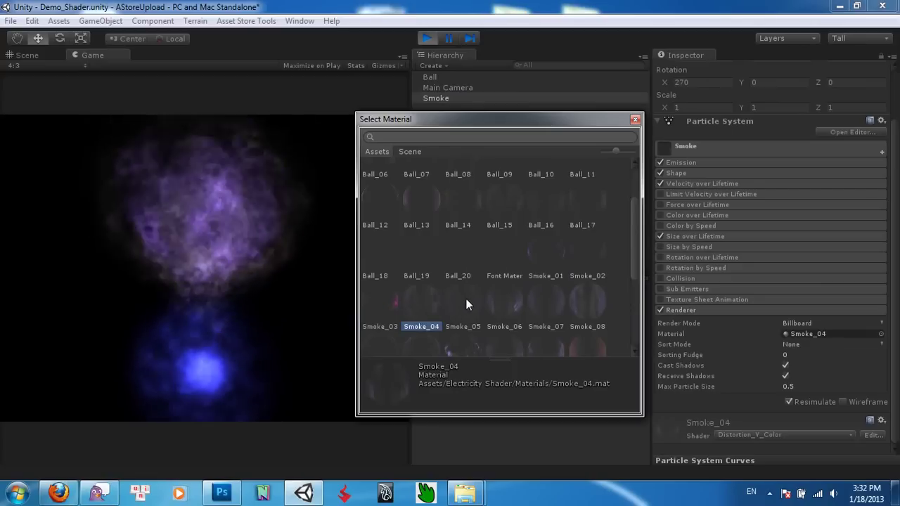
click(465, 302)
click(508, 302)
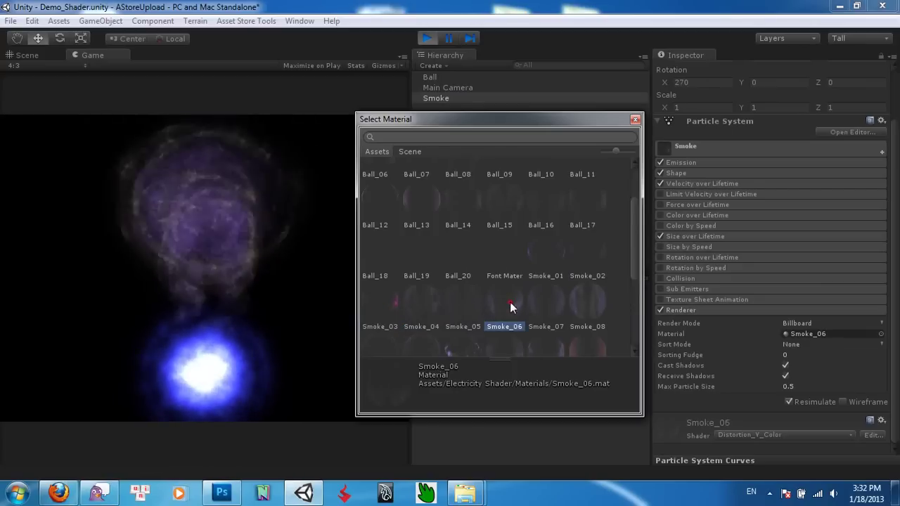
Preview the materials Smoke_07 through Smoke_11 in sequence on the Smoke particle system's renderer
click(558, 310)
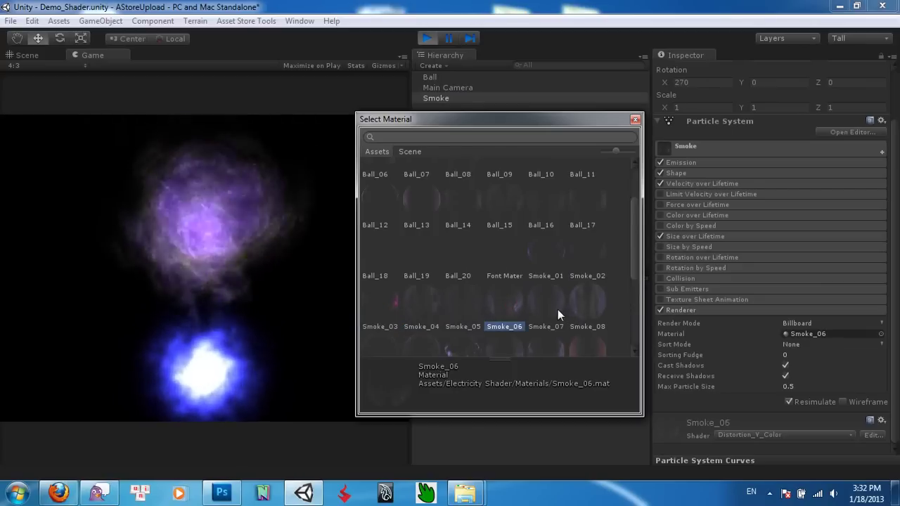
click(597, 310)
scroll(534, 310, down, 3)
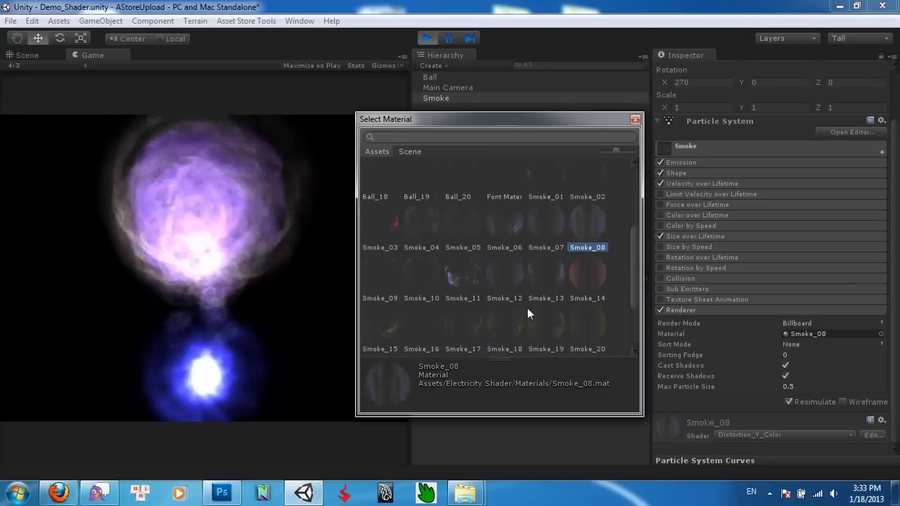
click(393, 277)
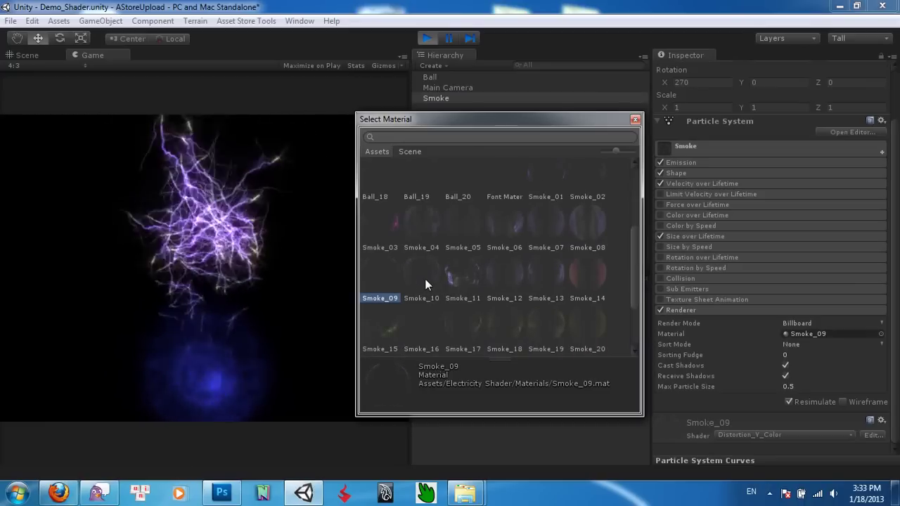
click(425, 279)
click(468, 278)
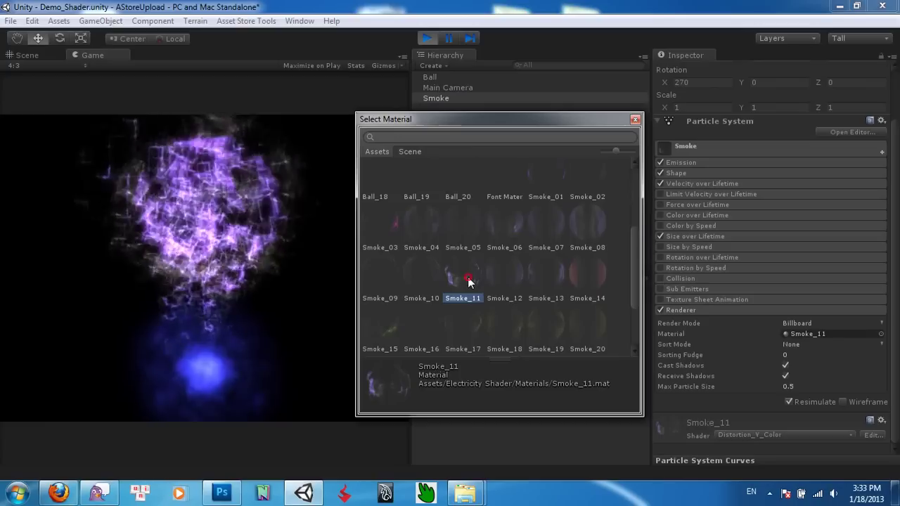
Preview the materials Smoke_12 through Smoke_17 in sequence on the Smoke particle system's renderer
click(508, 272)
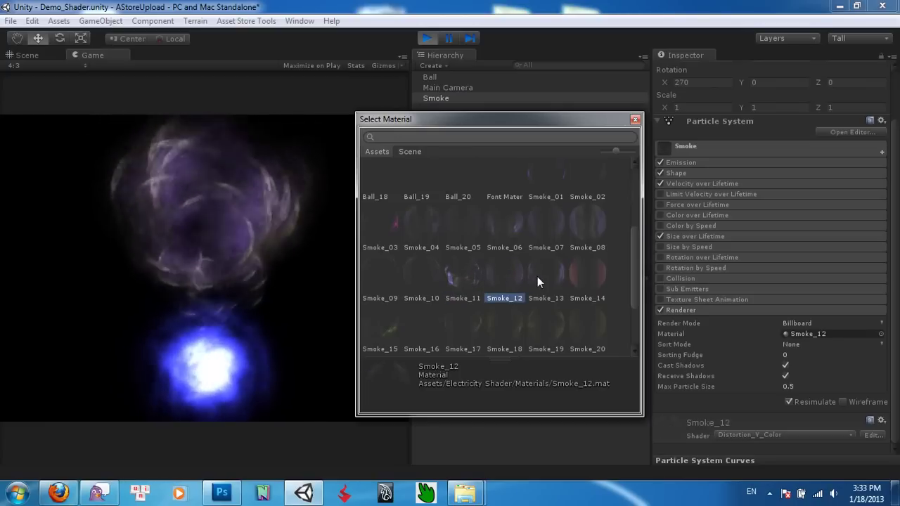
click(537, 277)
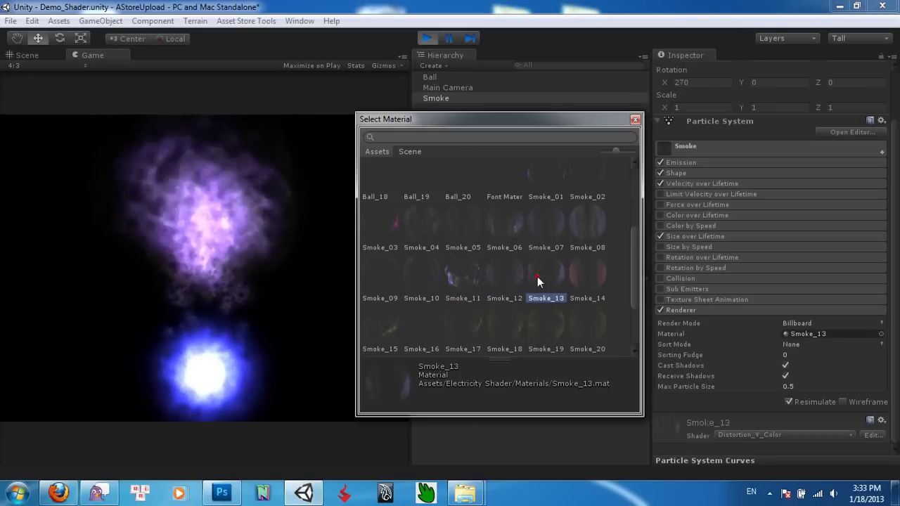
click(582, 272)
click(384, 324)
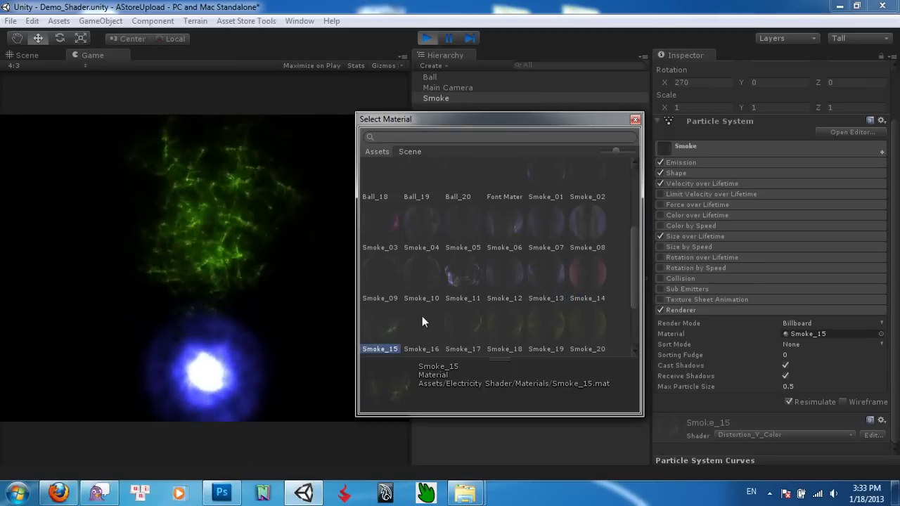
click(428, 317)
click(463, 321)
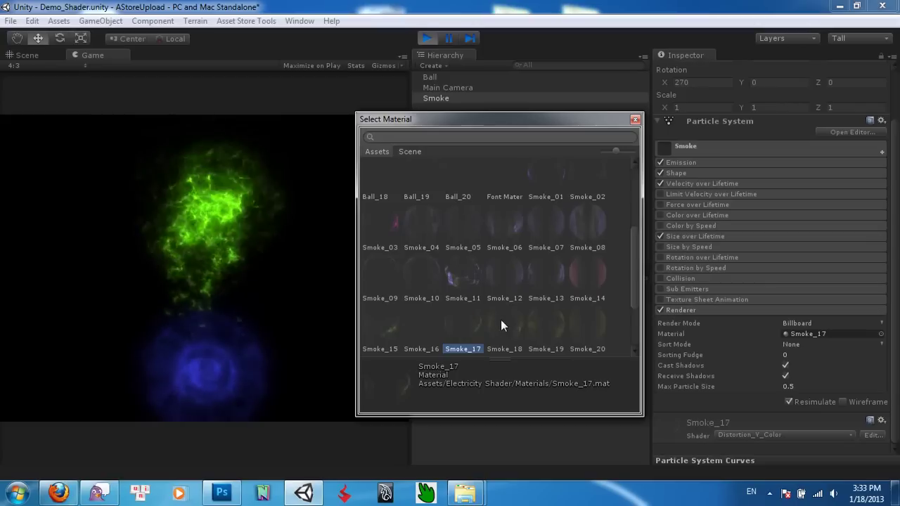
Preview the materials Smoke_18 through Smoke_21 in sequence on the Smoke particle system's renderer
click(509, 320)
click(557, 325)
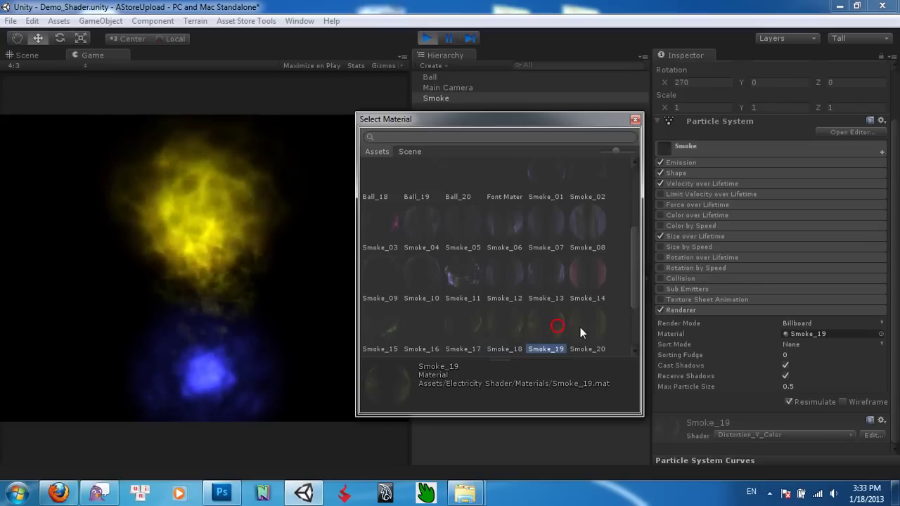
click(580, 328)
scroll(583, 322, down, 3)
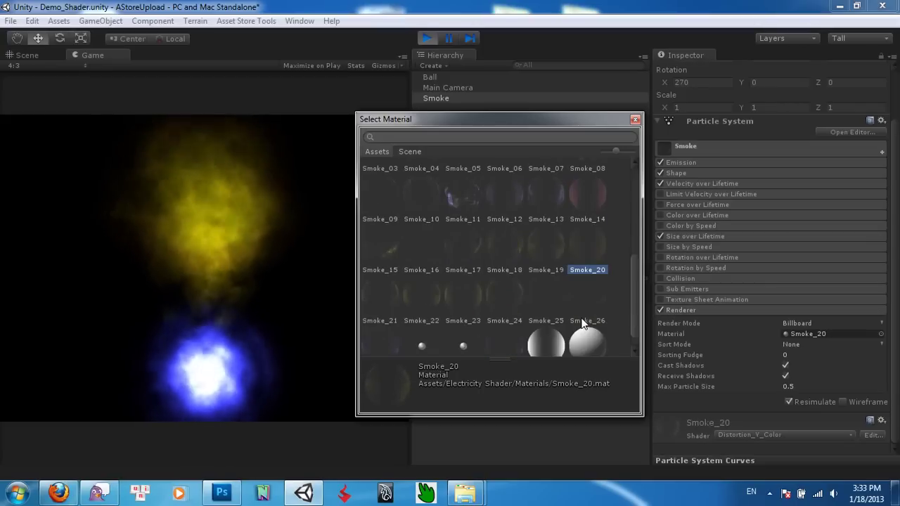
click(380, 285)
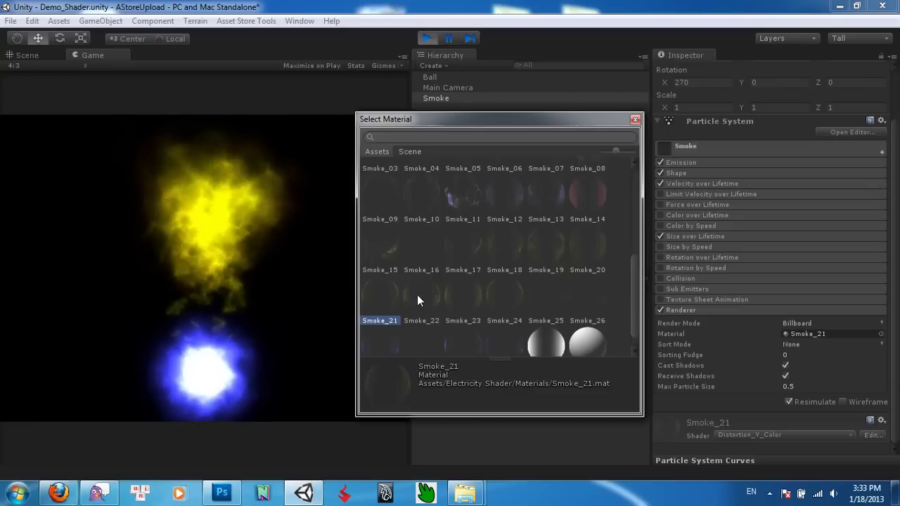
Preview the materials Smoke_22 through Smoke_26 in sequence on the Smoke particle system's renderer
click(417, 298)
click(472, 296)
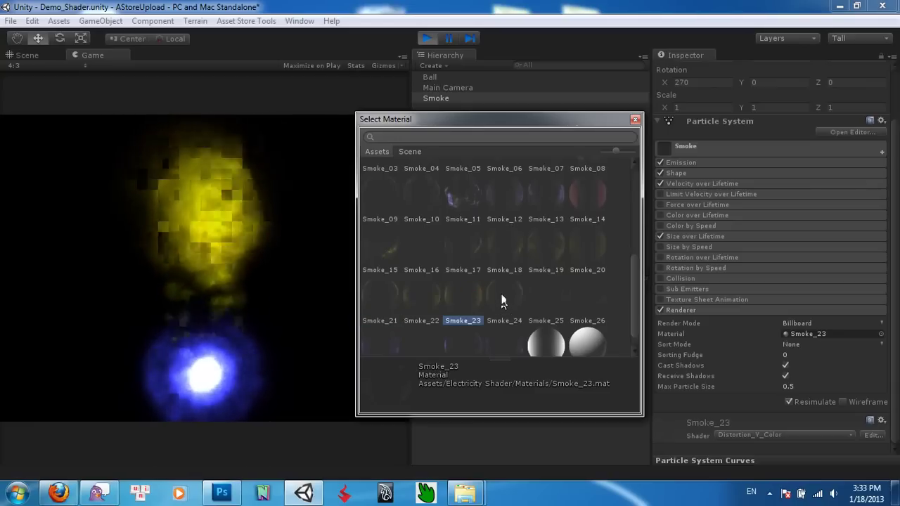
click(502, 299)
click(549, 294)
click(600, 293)
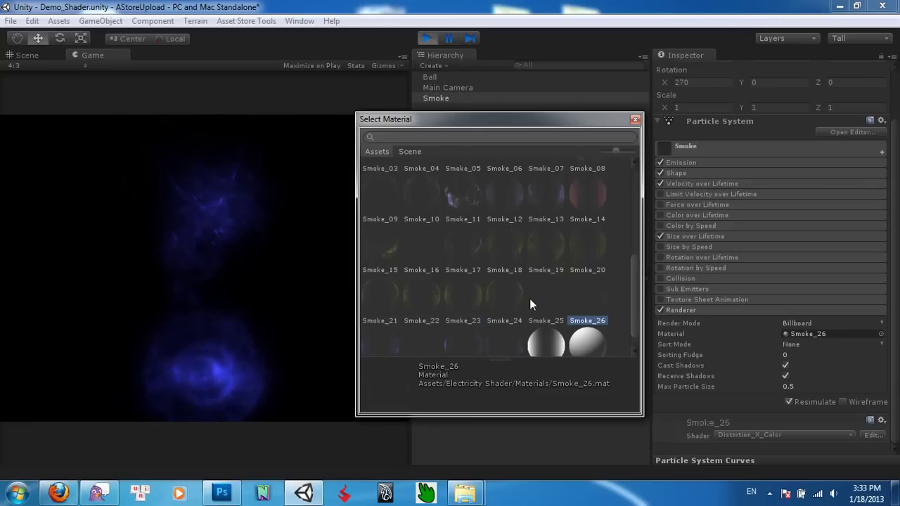
Preview the materials Ball_01, Ball_02, Ball_04, Ball_05, Ball_08, Ball_10, Ball_12 and Ball_13 on the Smoke particle system's renderer
scroll(464, 295, up, 6)
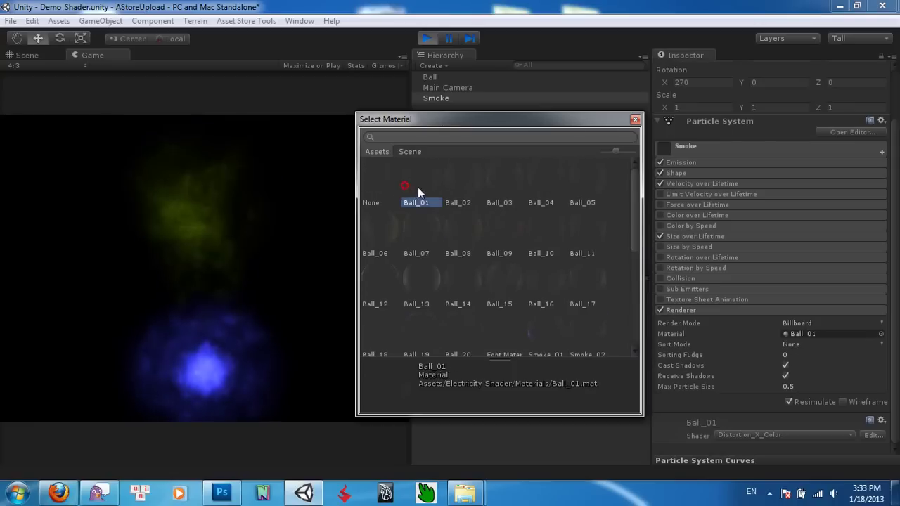
click(459, 183)
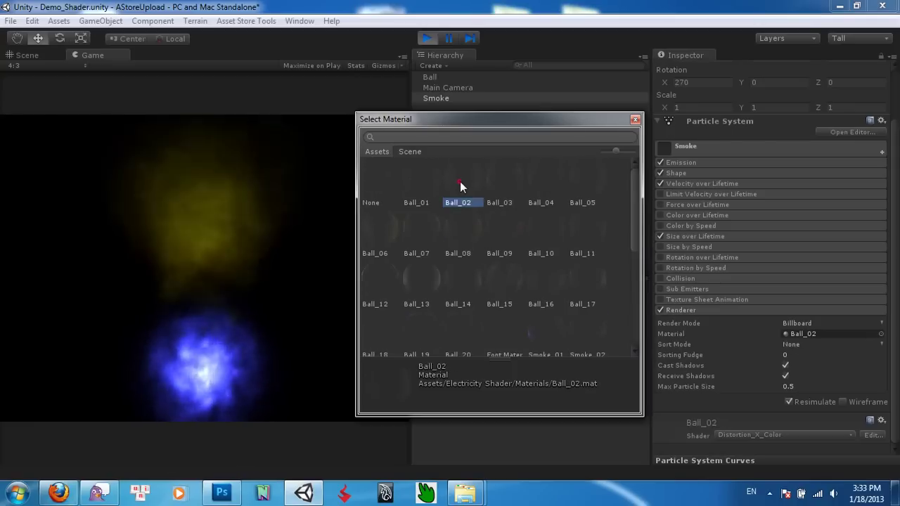
click(543, 175)
click(596, 179)
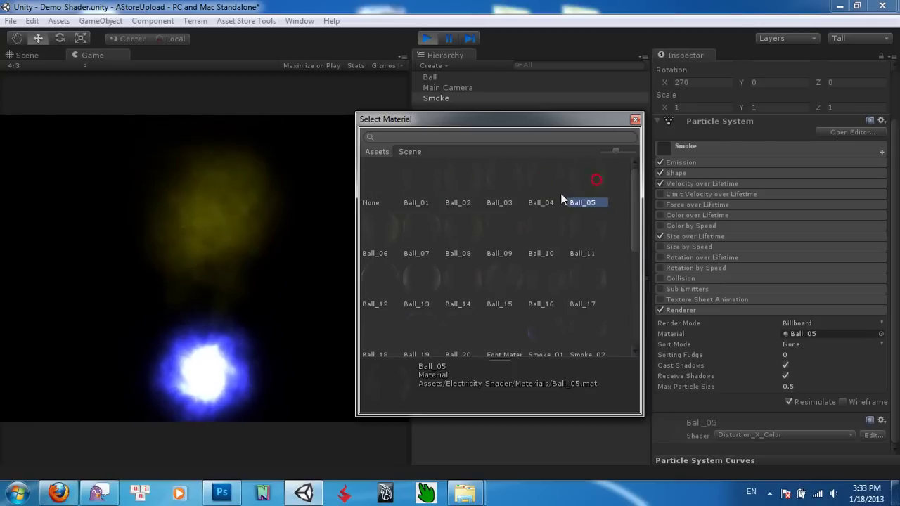
click(463, 233)
click(550, 235)
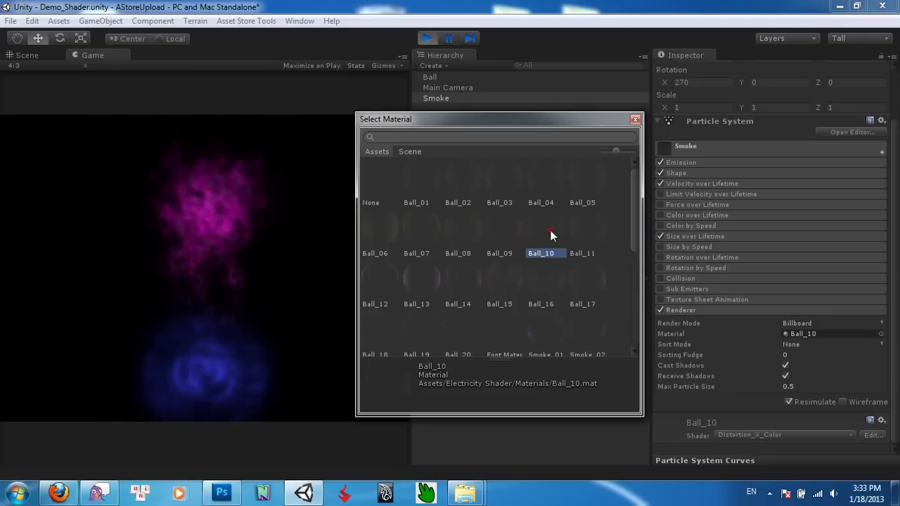
click(389, 279)
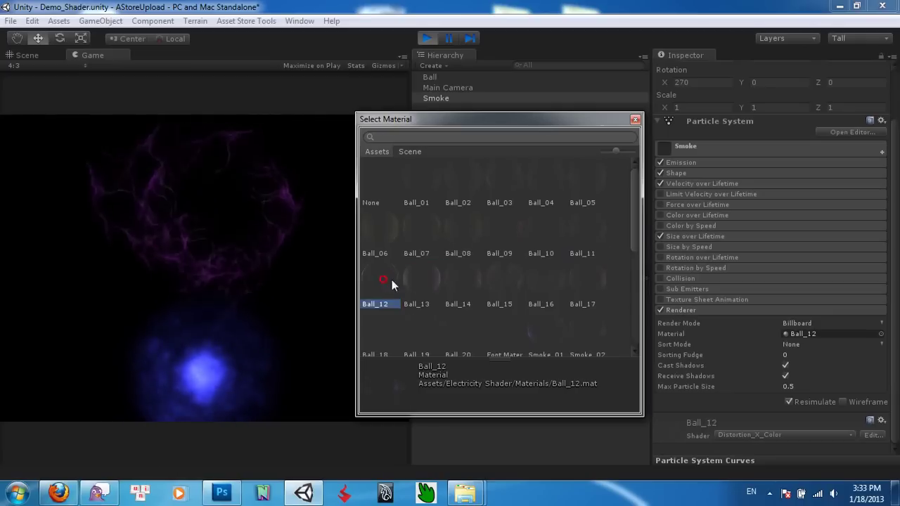
click(413, 278)
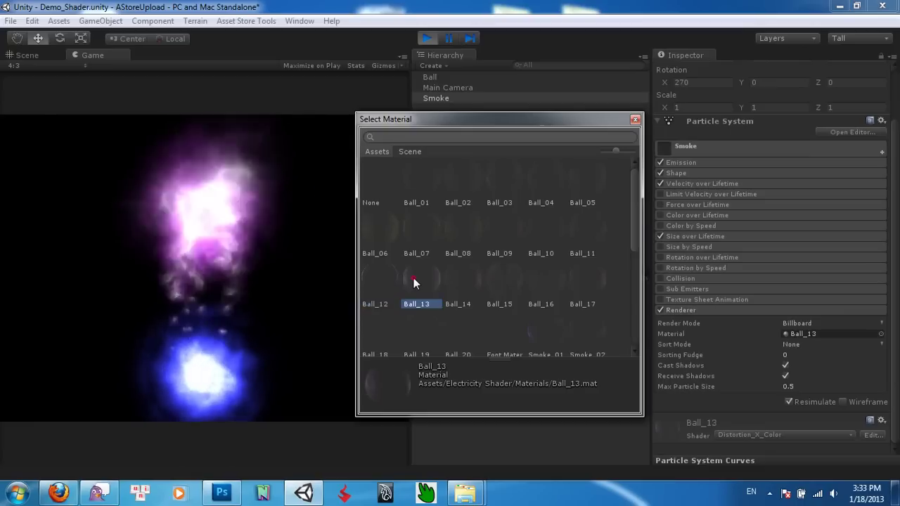
Try the materials Smoke_11, Smoke_05 and Smoke_28 on the Smoke renderer, then assign Smoke_27 and close the material selection
scroll(534, 281, down, 4)
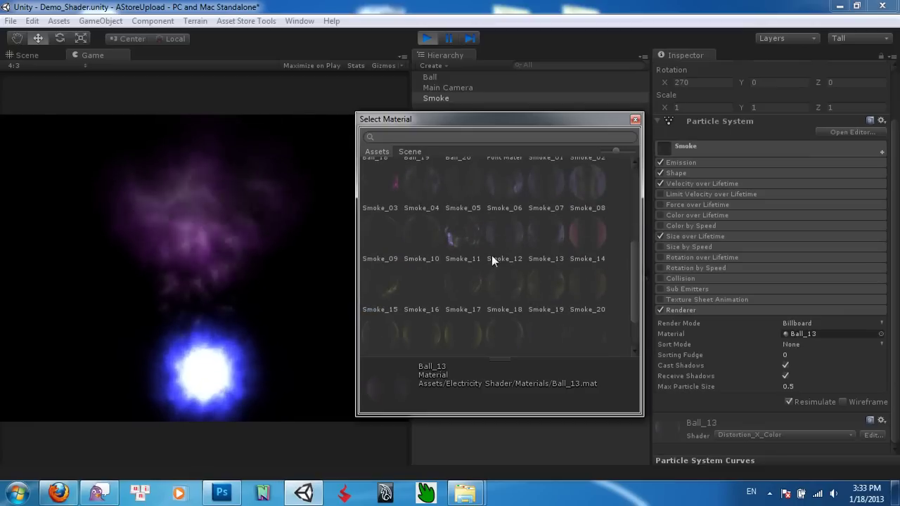
click(466, 242)
scroll(513, 264, up, 2)
click(479, 280)
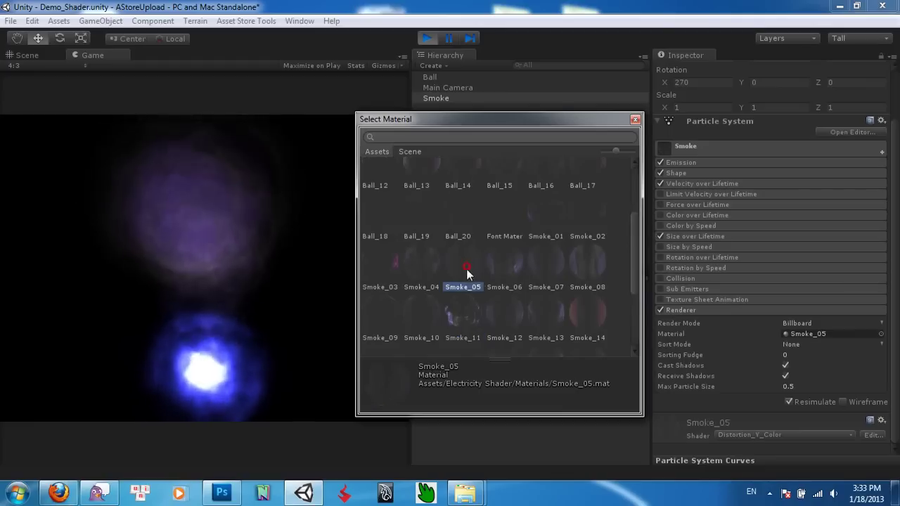
scroll(485, 284, down, 4)
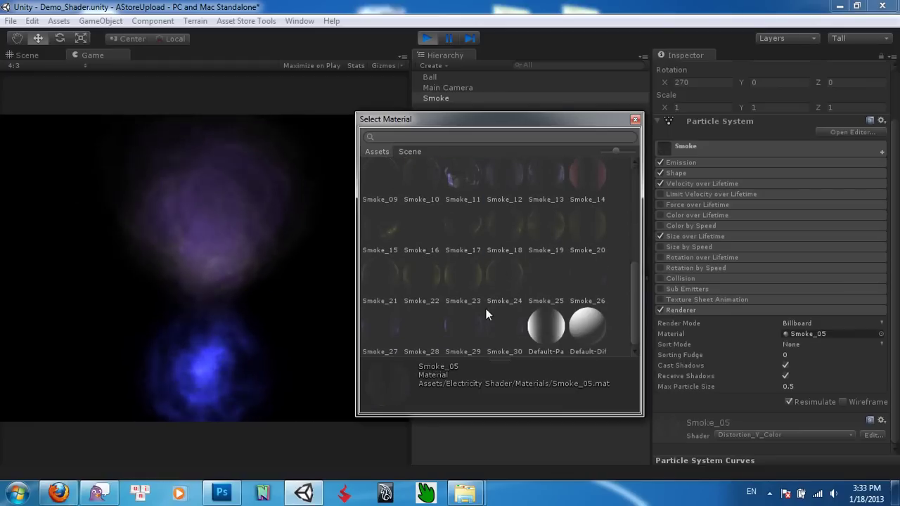
click(418, 327)
click(380, 327)
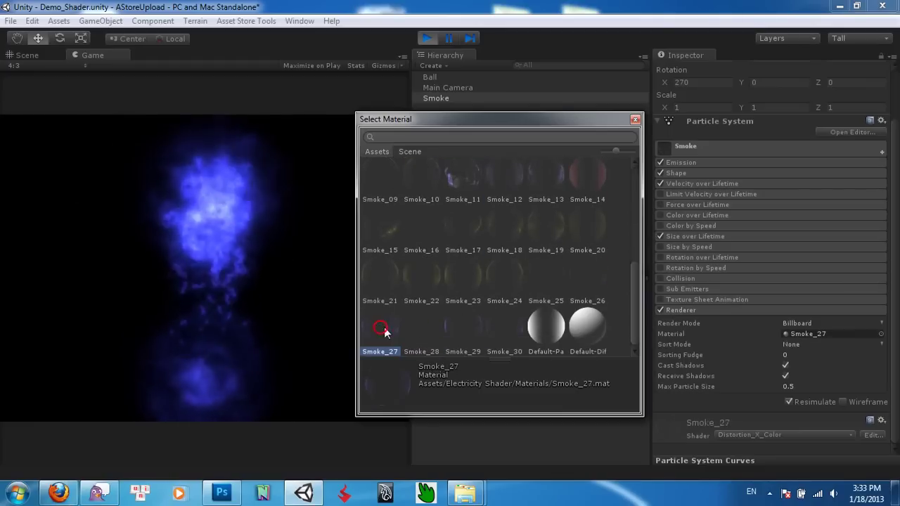
click(635, 119)
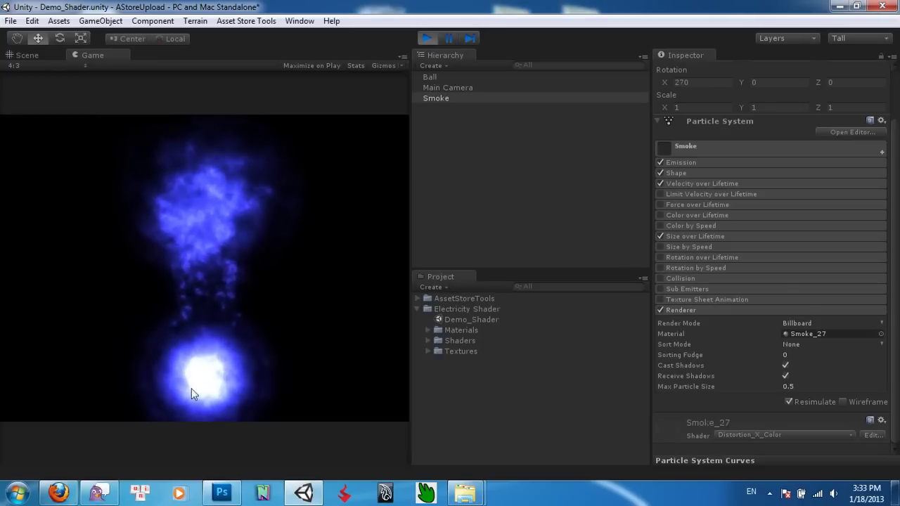
Select the Ball object, collapse its Particle System component and examine the shader settings of its Smoke_30 material
click(436, 76)
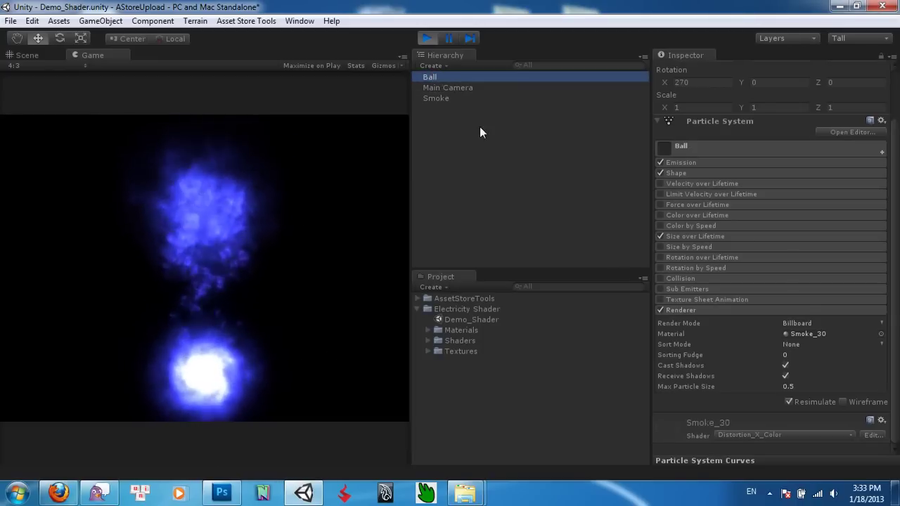
click(685, 310)
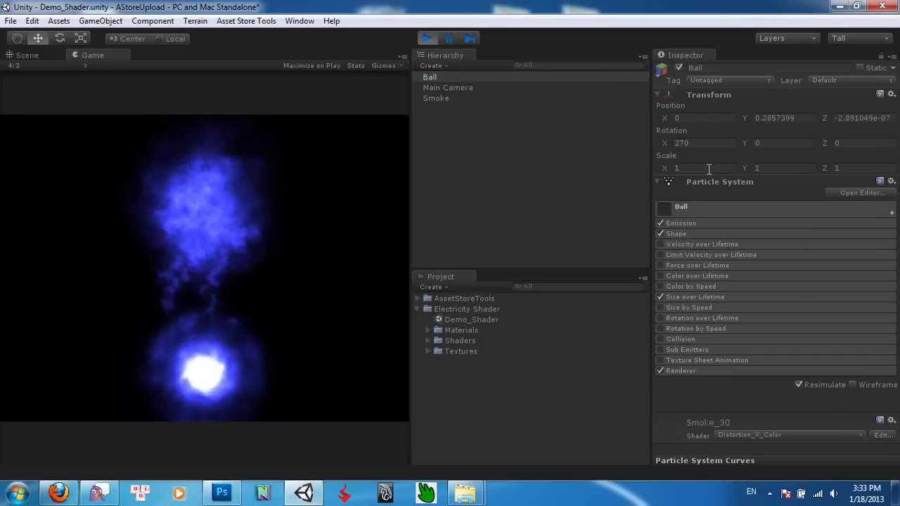
click(681, 182)
click(691, 208)
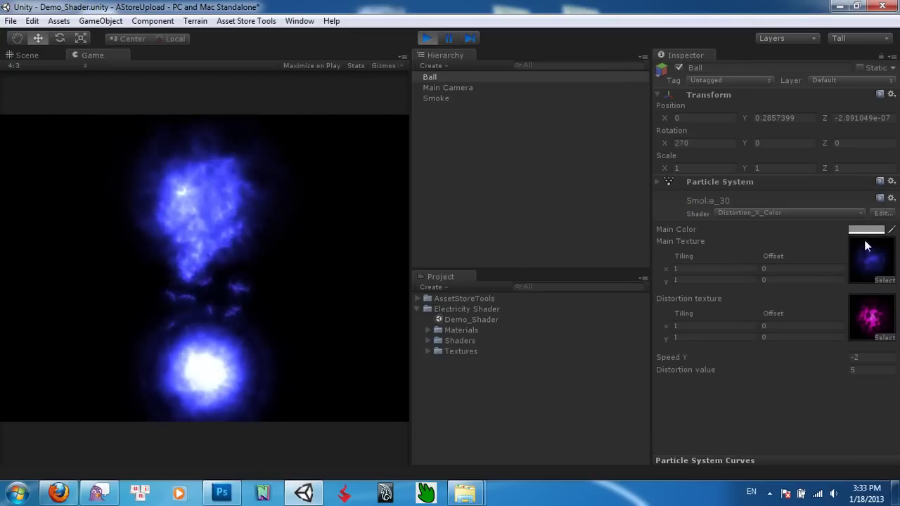
Assign the material Ball_01 to the Ball particle system's renderer and close the material selection
click(711, 182)
scroll(701, 283, down, 3)
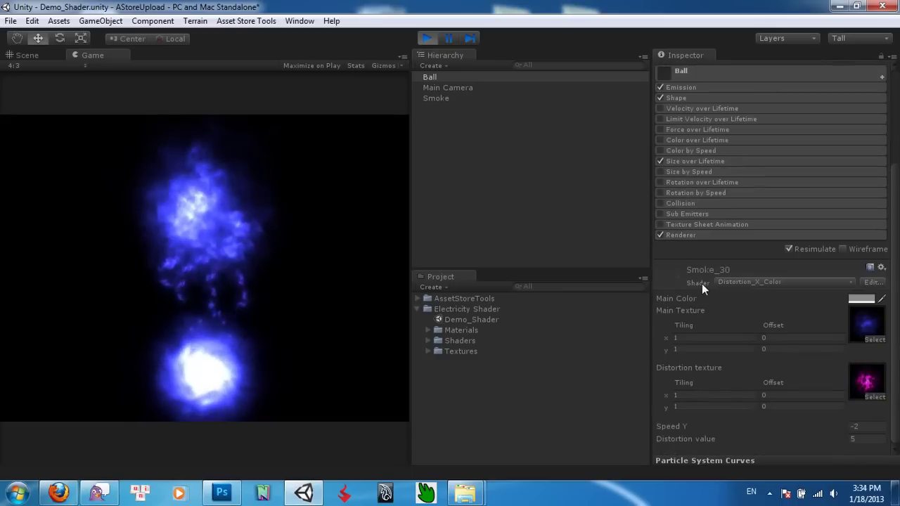
click(698, 235)
click(881, 258)
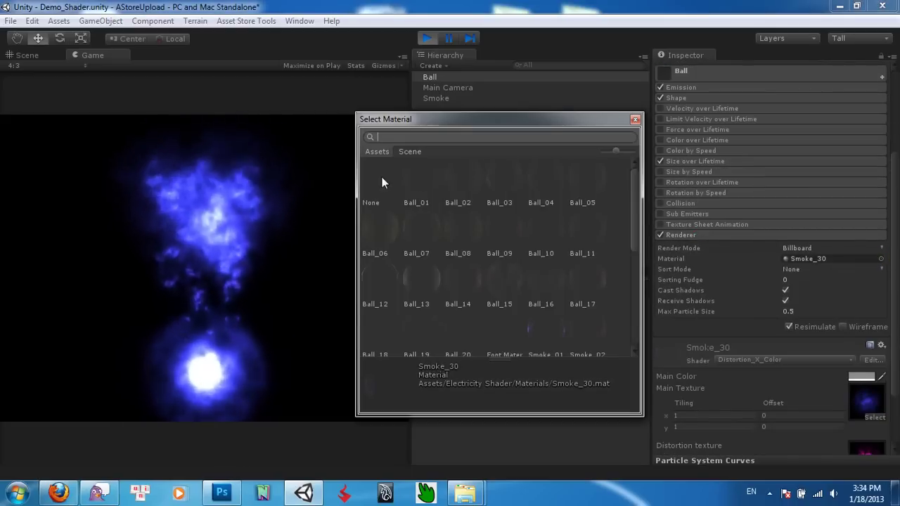
click(416, 178)
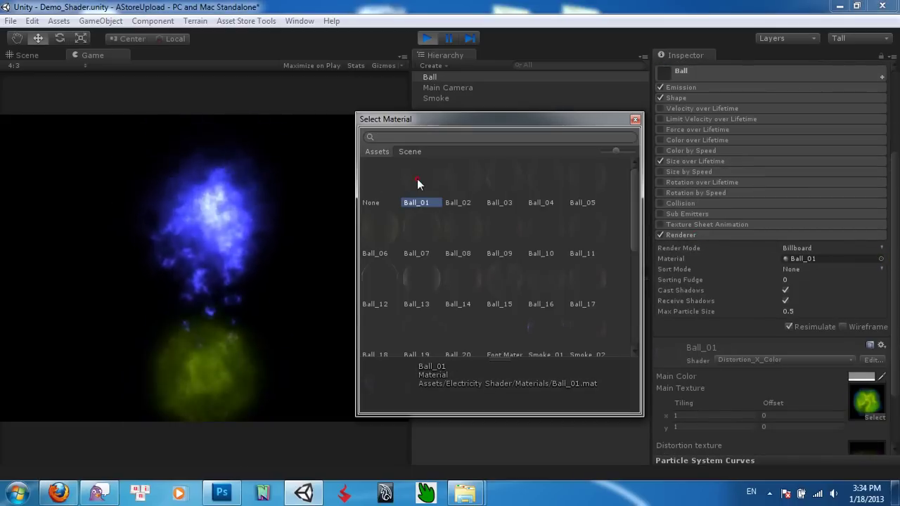
click(635, 119)
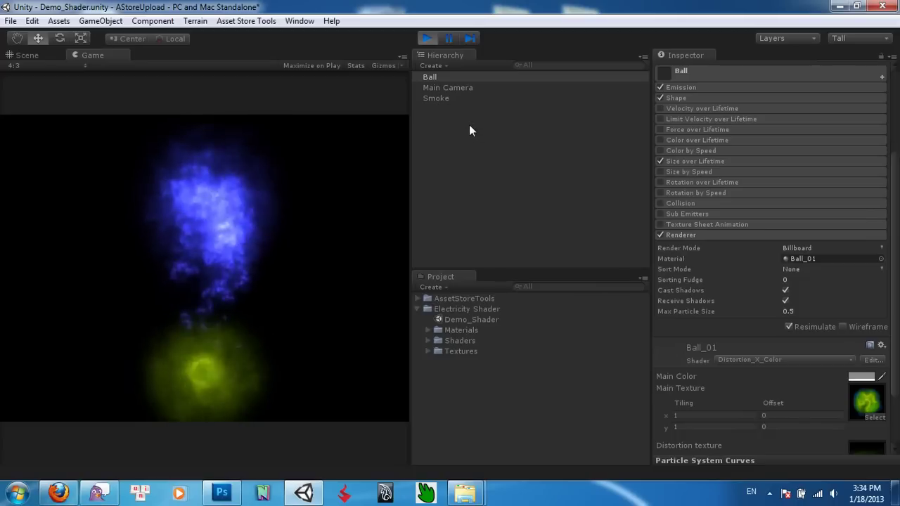
Collapse the Ball's Particle System component and change the Ball_01 material's shader to Distortion_X_GrayScale
click(439, 76)
click(706, 236)
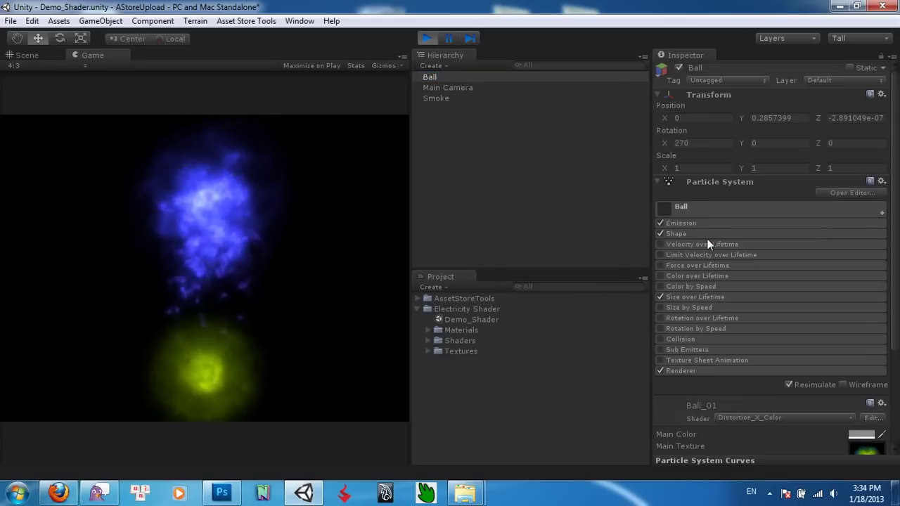
click(696, 182)
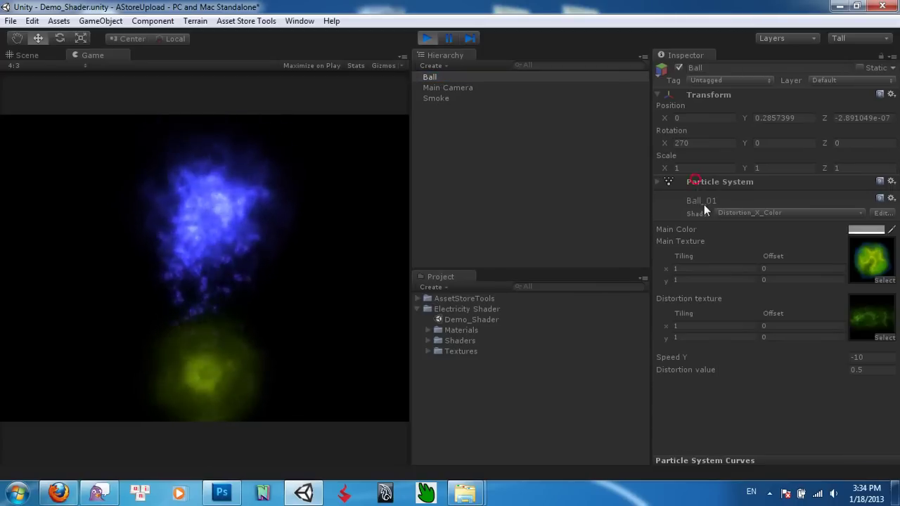
click(773, 214)
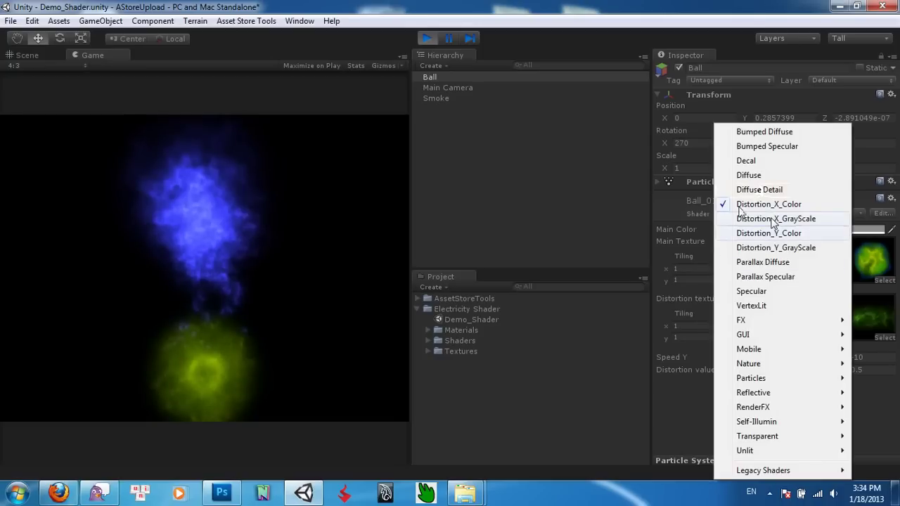
click(774, 218)
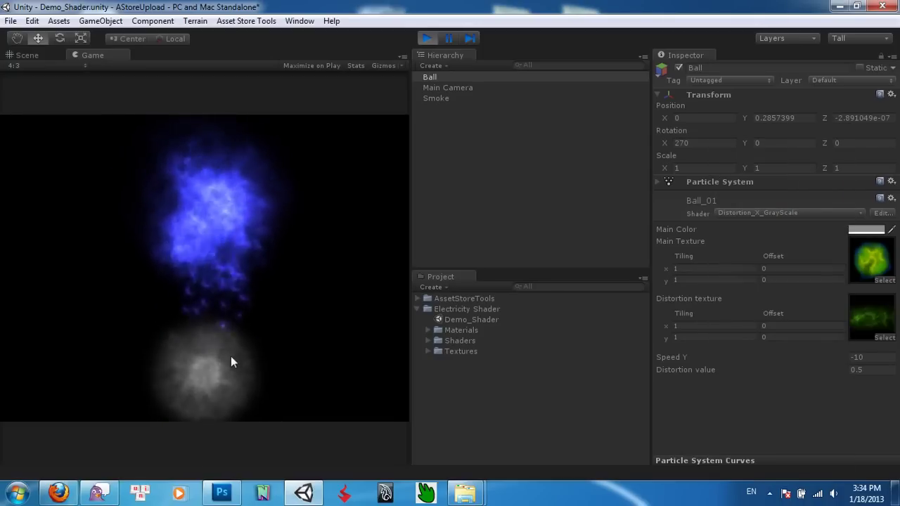
Select the Smoke object, open its material shader's source for editing and change the Smoke_27 material's shader to Distortion_X_GrayScale
click(439, 99)
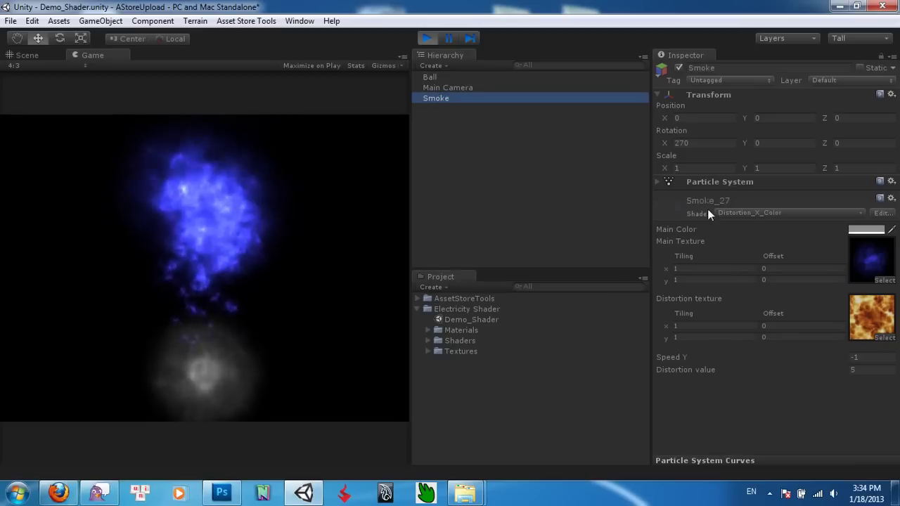
click(877, 219)
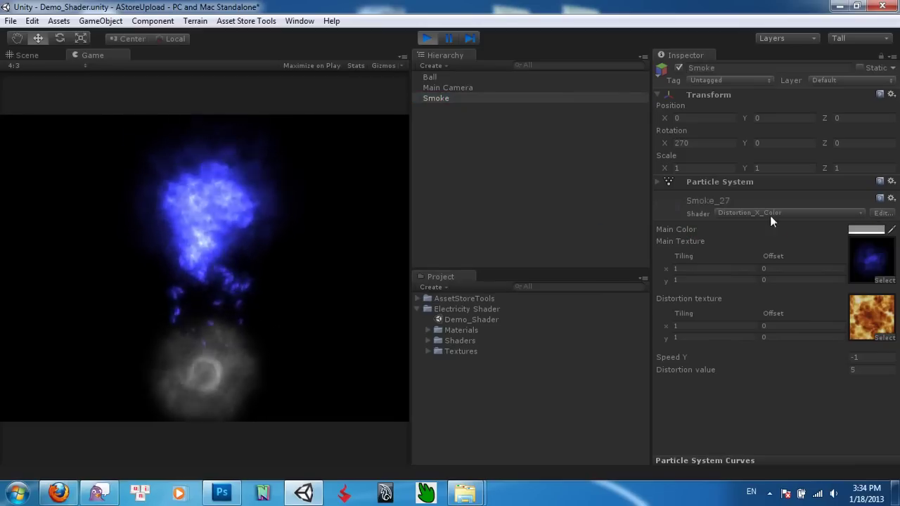
click(844, 213)
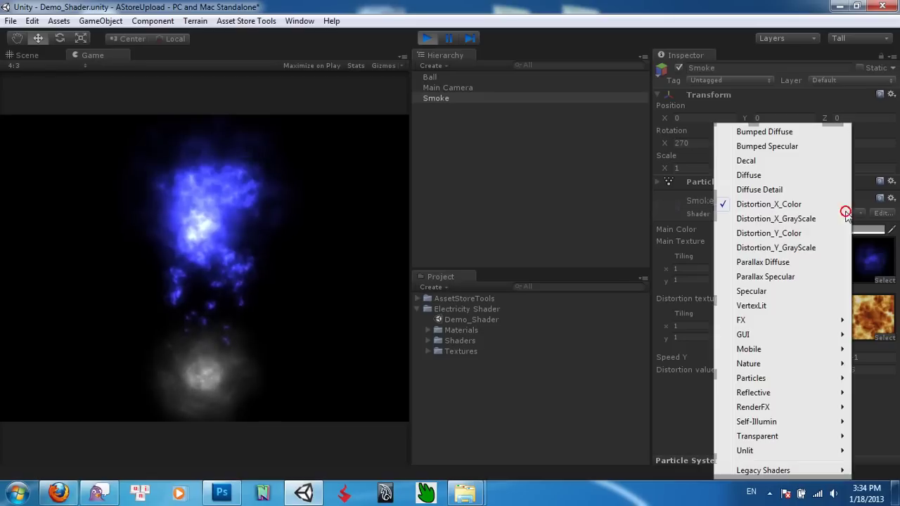
click(766, 218)
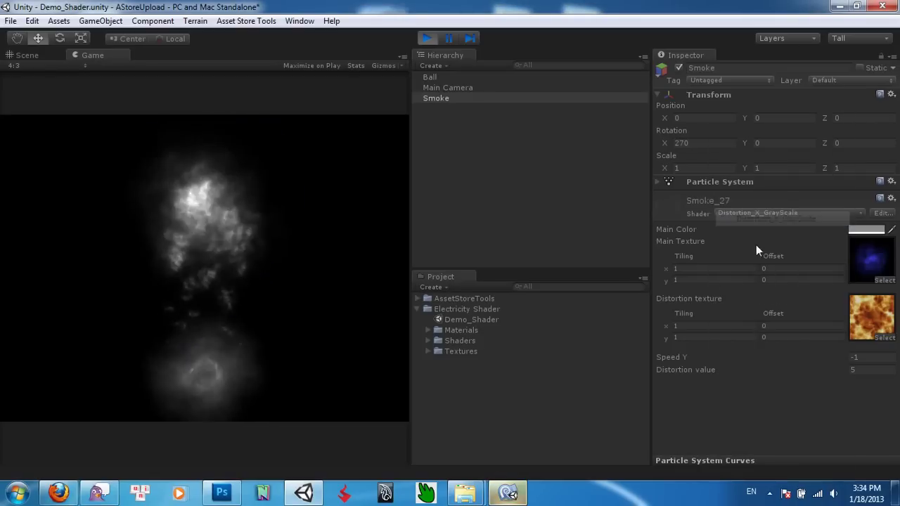
Switch to MonoDevelop, review the Distortion_X_Color shader code and its declared shader name, and return to Unity
click(508, 492)
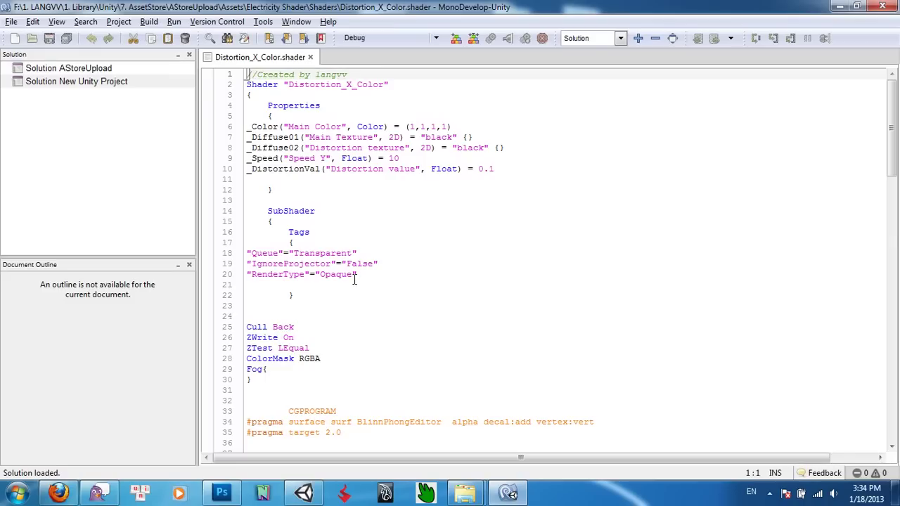
click(304, 93)
scroll(342, 211, down, 20)
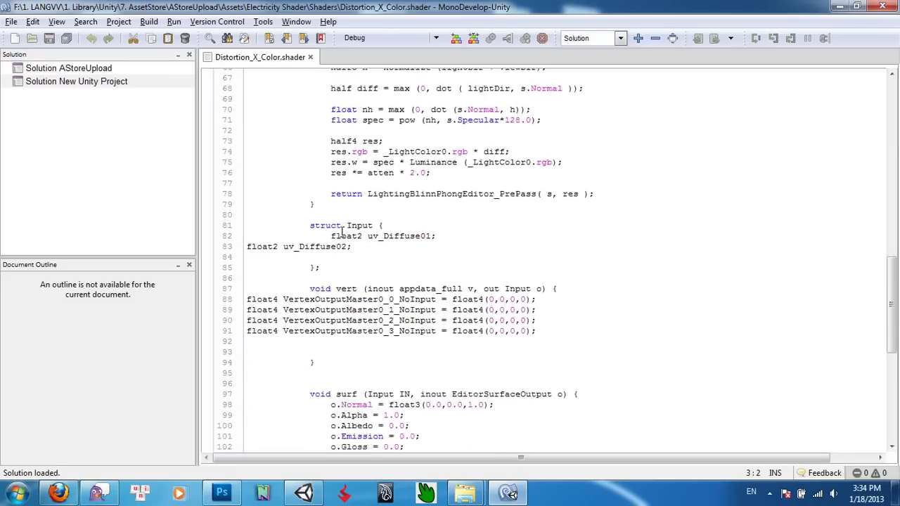
scroll(341, 235, up, 20)
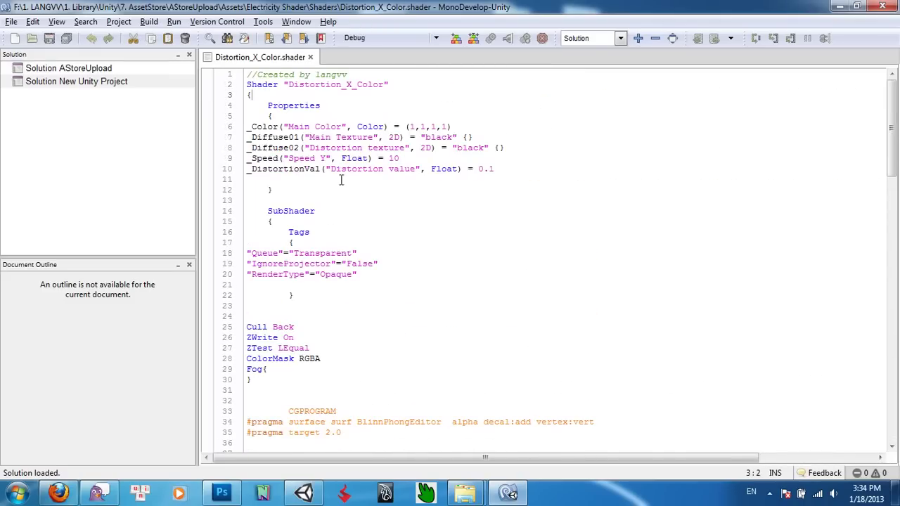
double_click(304, 84)
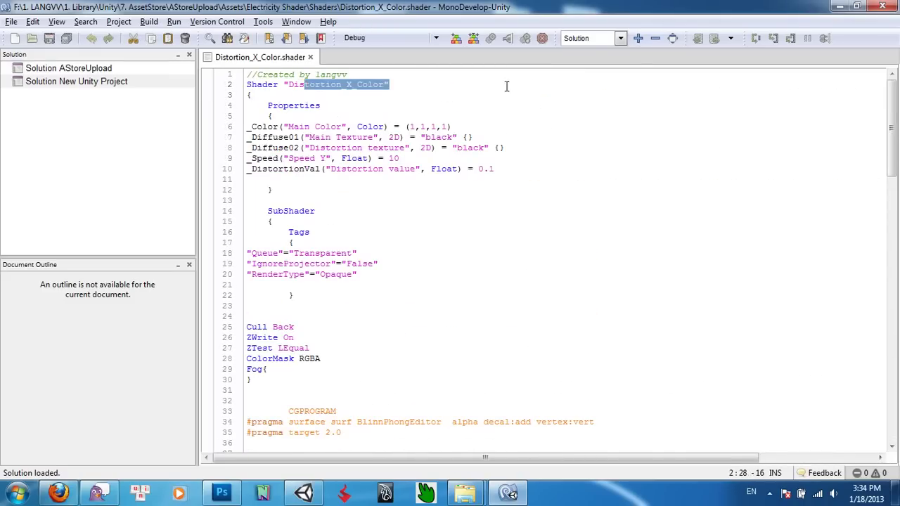
click(836, 7)
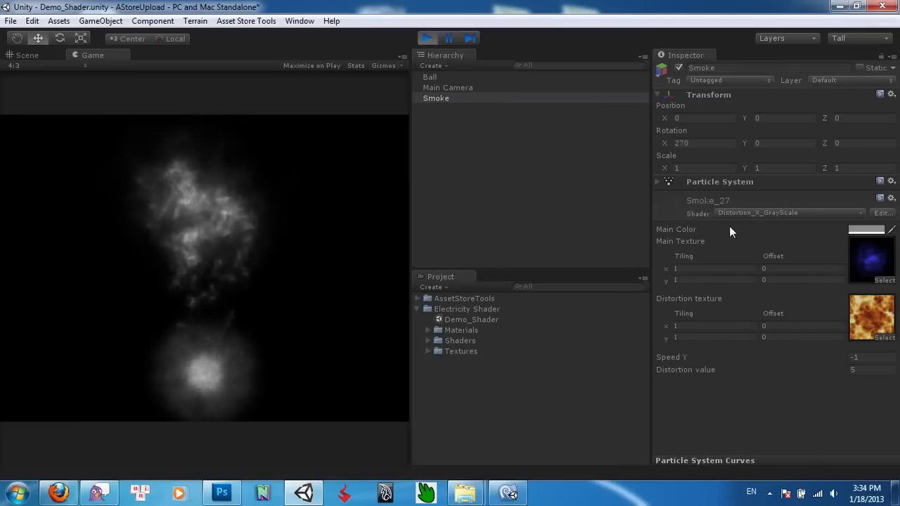
Try the Distortion_Y_Color shader on the Smoke_27 material, then set its shader to Distortion_Y_GrayScale
click(804, 213)
click(774, 235)
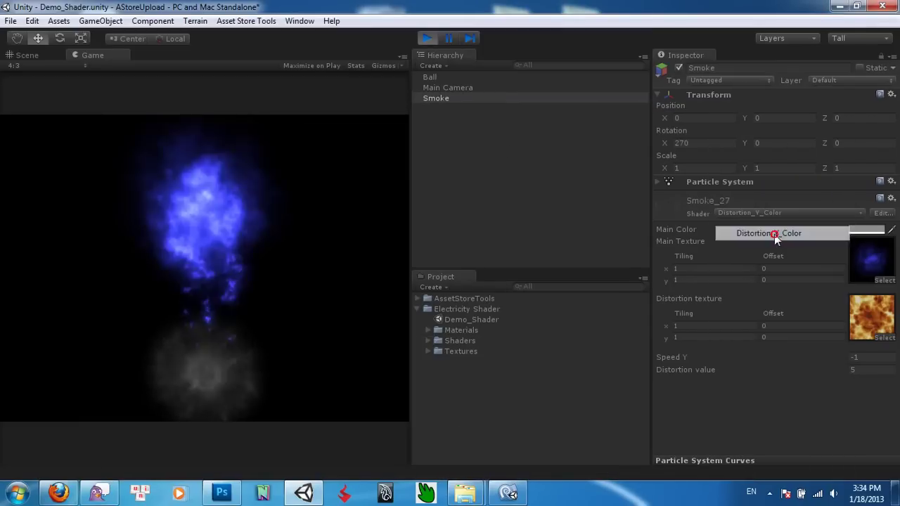
click(776, 214)
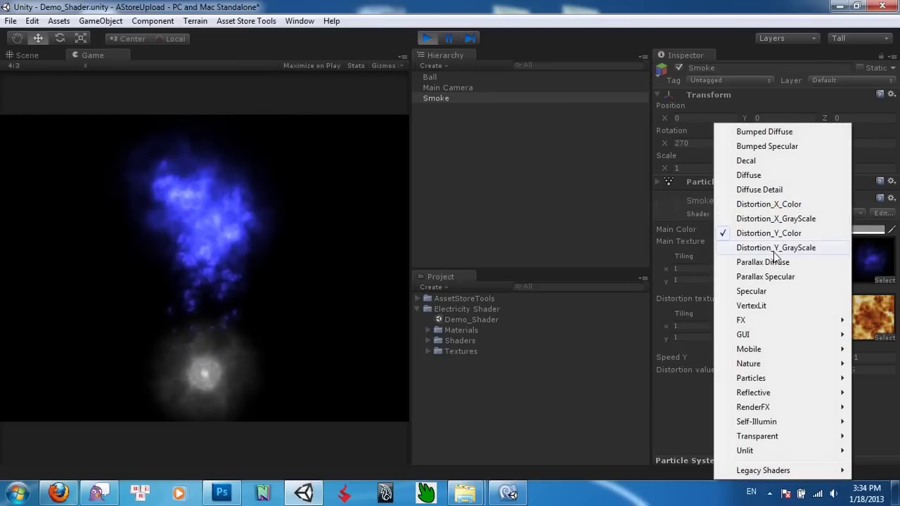
click(774, 248)
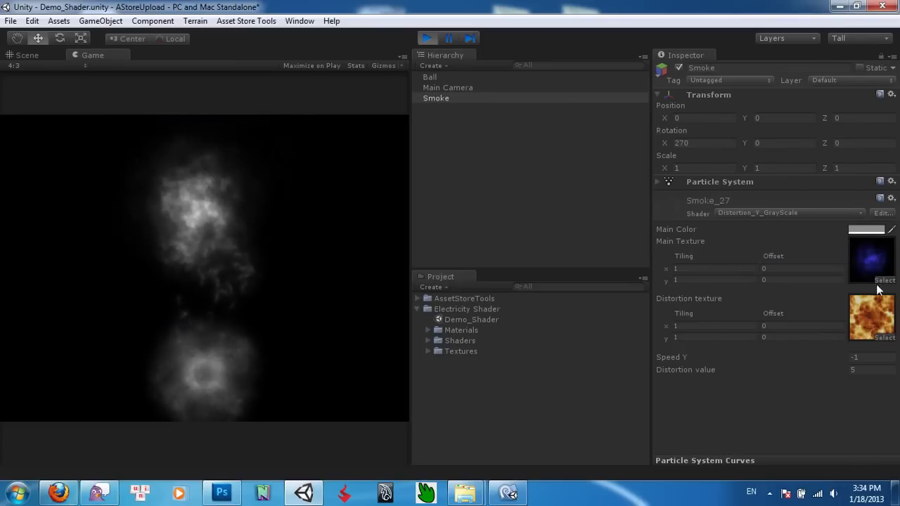
Select the Ball object, try Distortion_Y_Color on its Ball_01 material, then set the shader to Distortion_Y_GrayScale
click(443, 76)
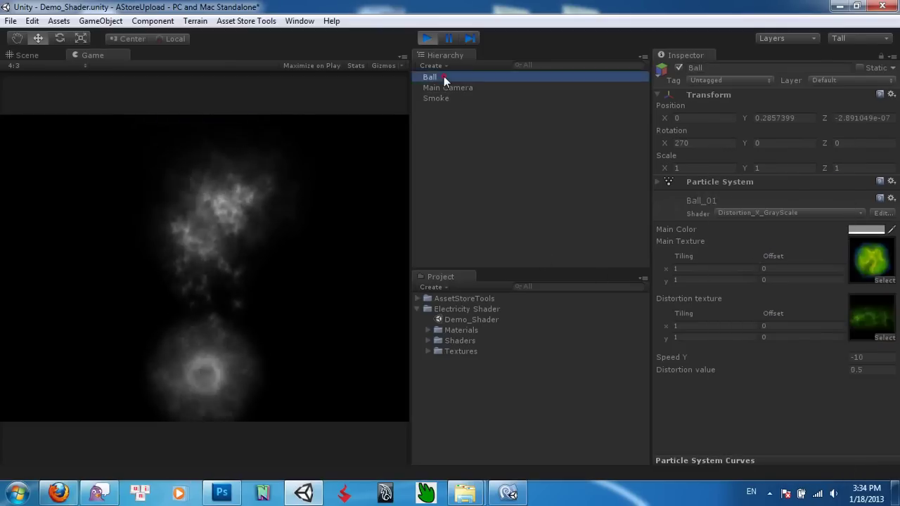
click(802, 214)
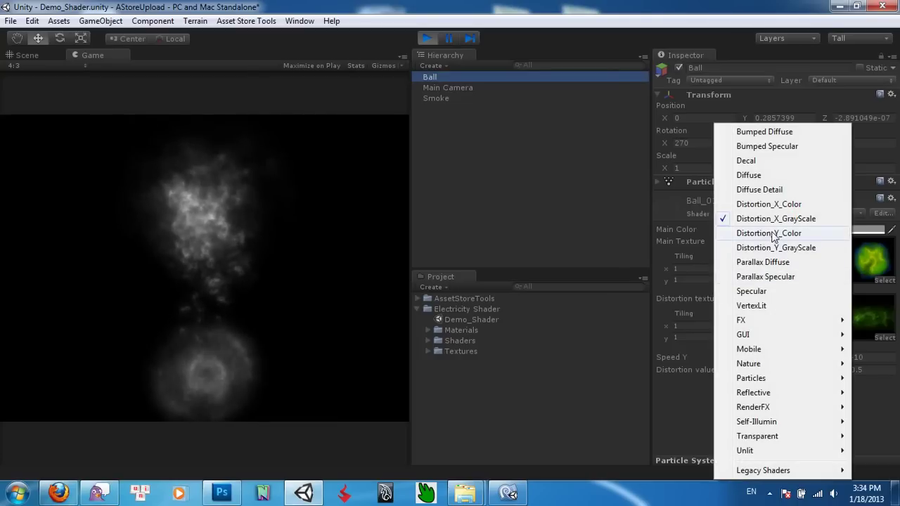
click(772, 234)
click(762, 215)
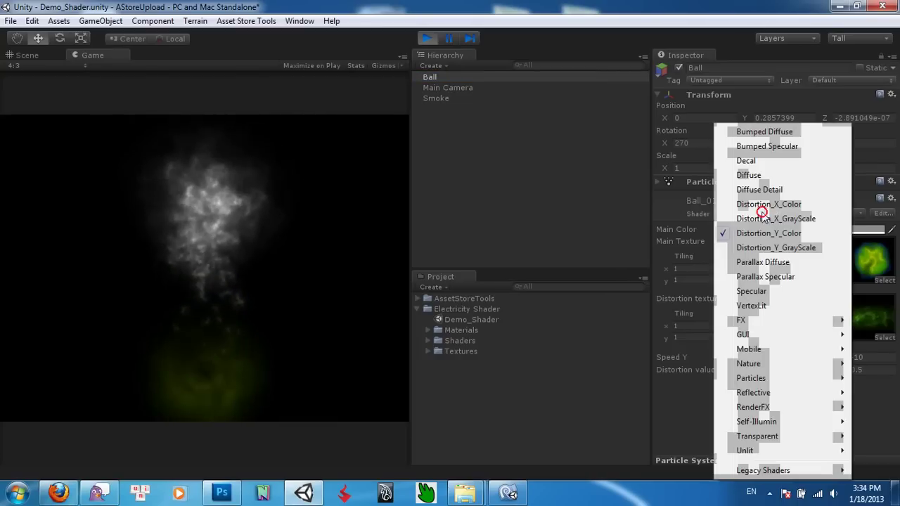
click(773, 248)
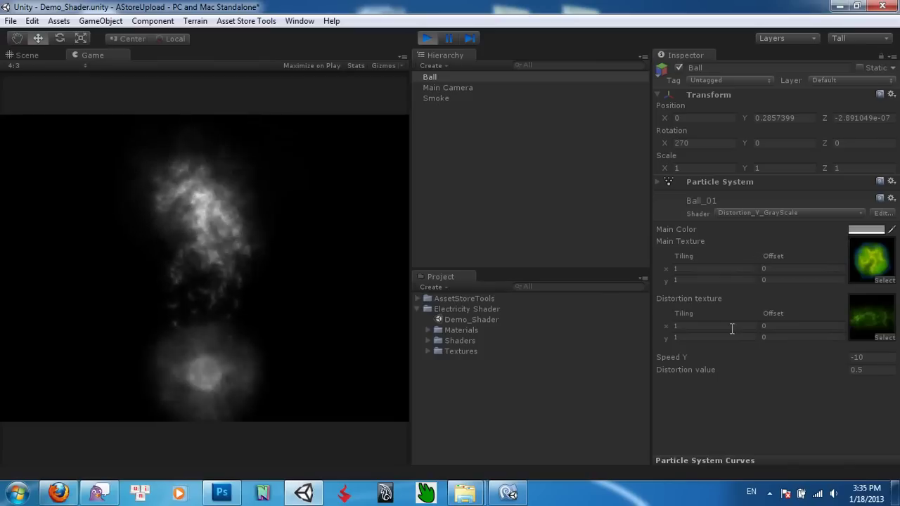
Try BirthOfOrb_15 as the Ball_01 material's main texture, then assign Electrifying_Bolt_03
click(883, 280)
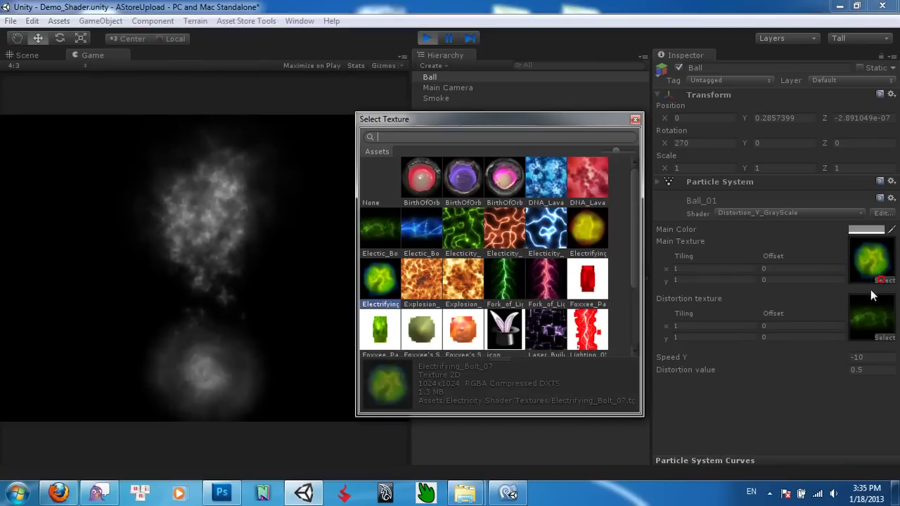
click(501, 178)
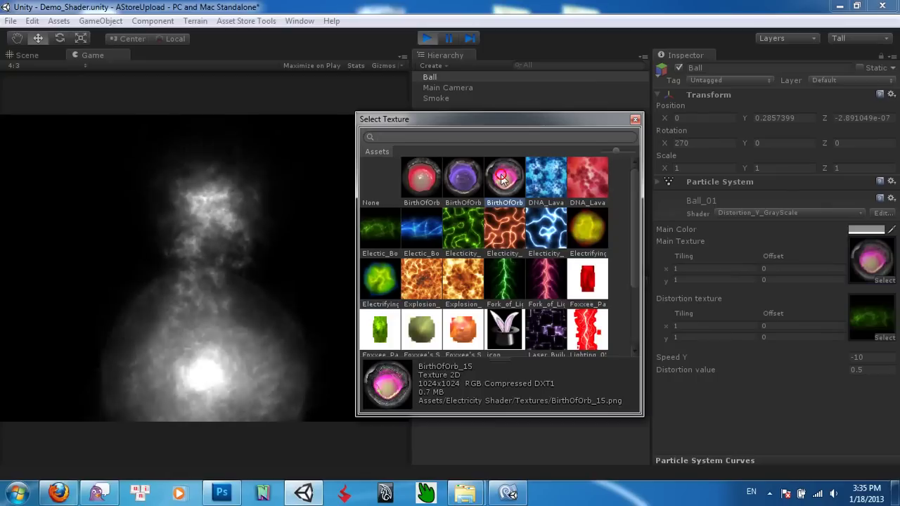
click(584, 239)
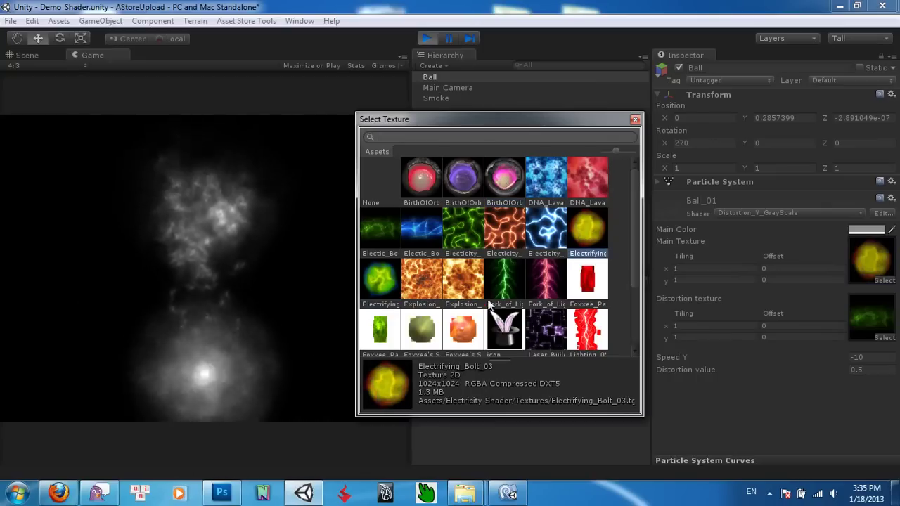
Try Fork_of_Lighting_03 as Ball_01's distortion texture, then assign Fork_of_Lighting_04 and set the distortion value to 0.2
click(882, 339)
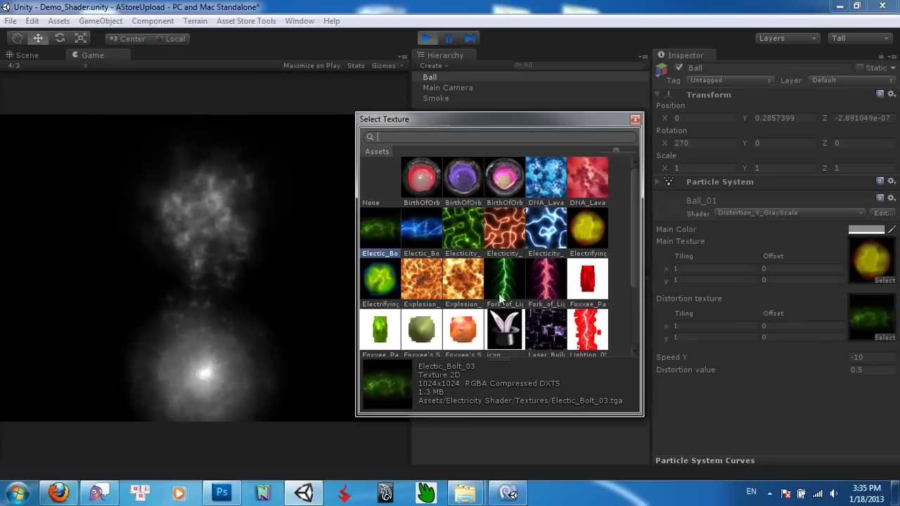
click(497, 281)
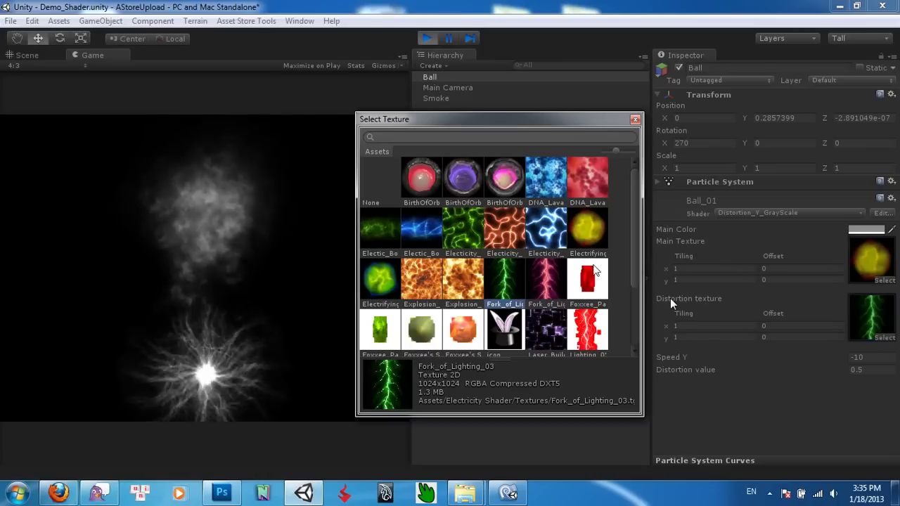
click(549, 283)
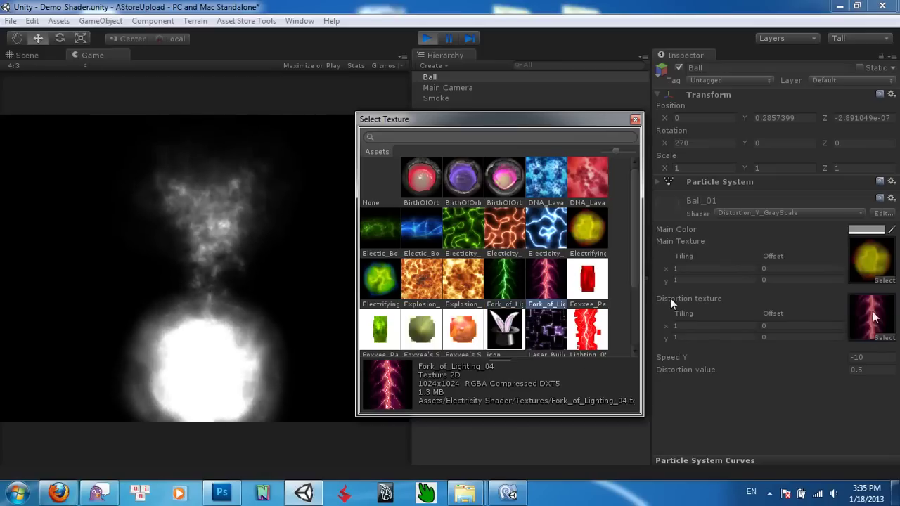
click(869, 369)
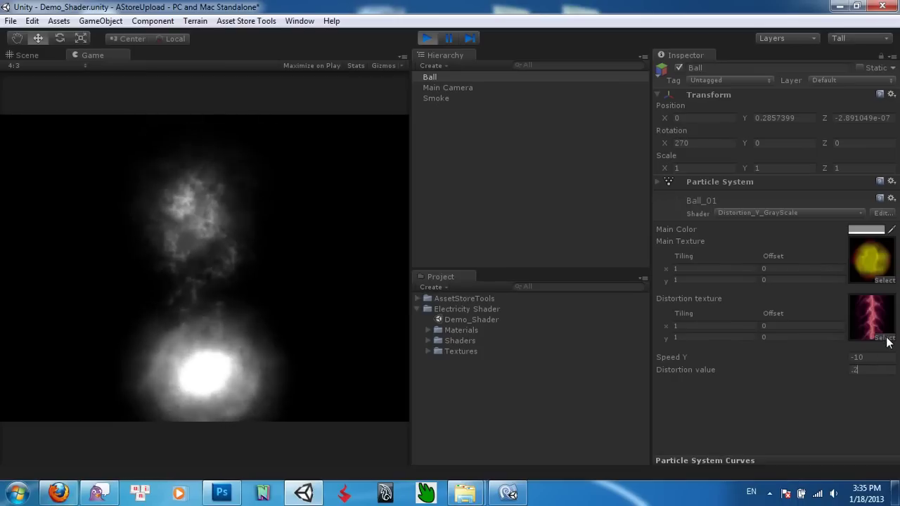
Assign Explosion_03 as Ball_01's distortion texture and set the distortion value to 0.1
click(884, 338)
scroll(484, 280, down, 2)
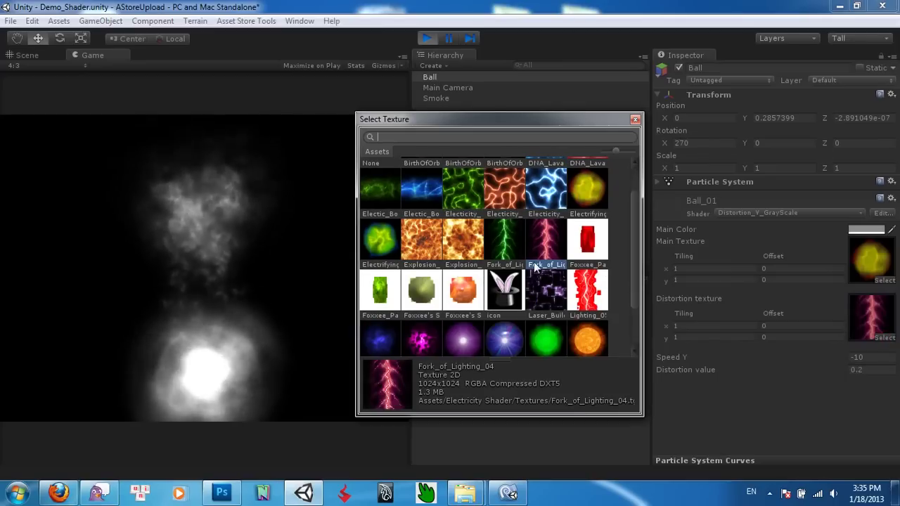
scroll(447, 272, up, 2)
click(420, 284)
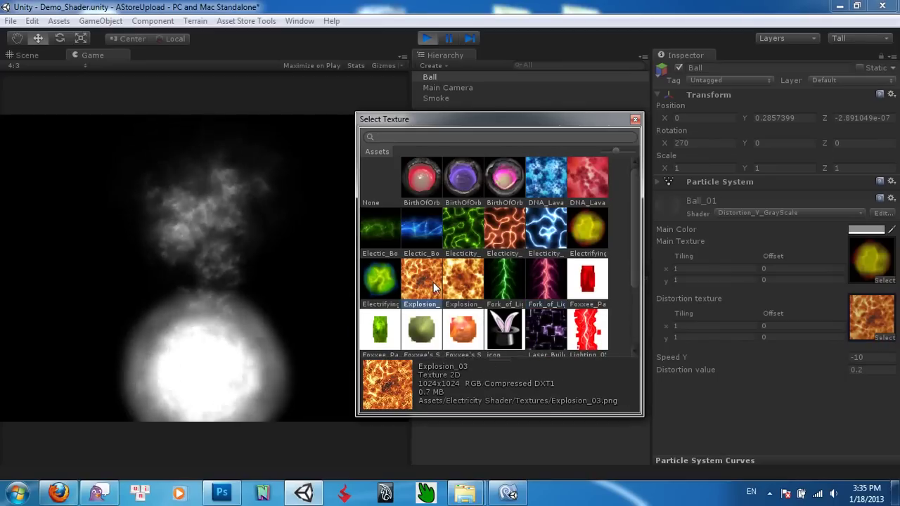
click(872, 371)
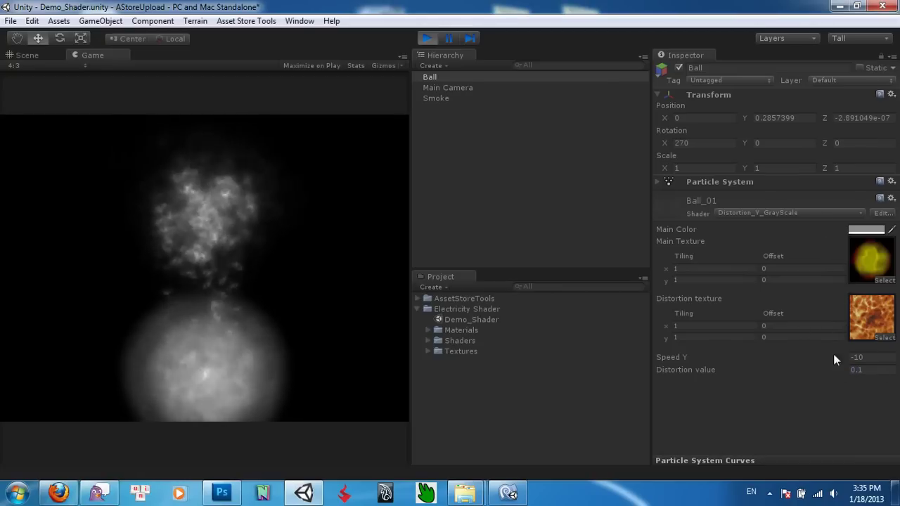
Try Laser_Building_Block_03, MagicSphere_16, Solaris_03, Magic_Particles_09 and Magic_Particles_01 as Ball_01's distortion texture
click(877, 336)
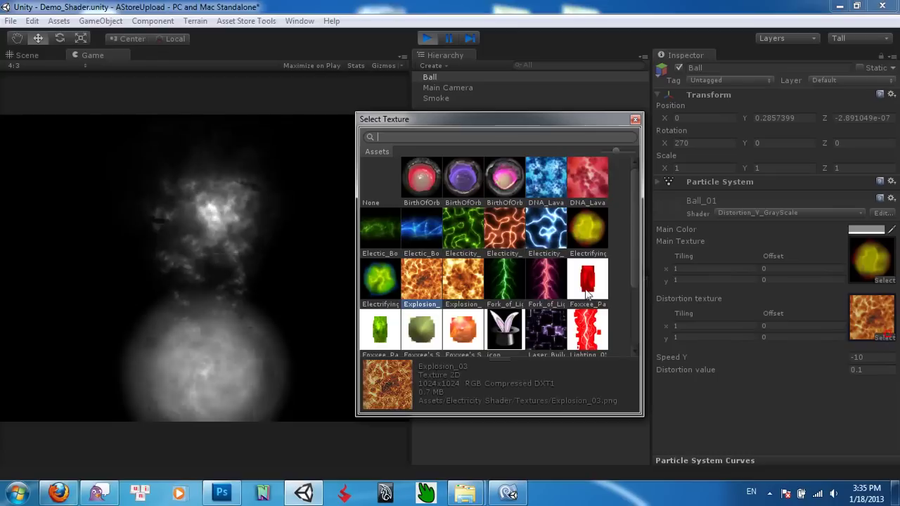
click(546, 234)
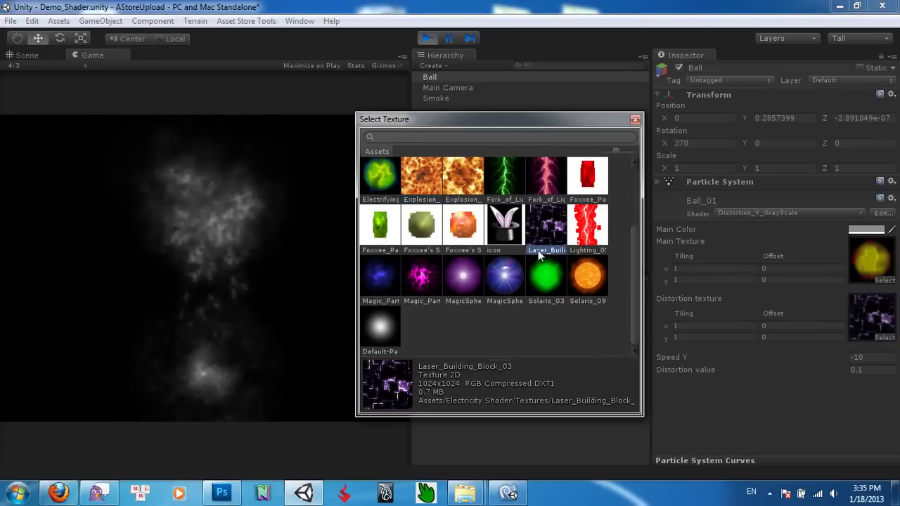
click(503, 277)
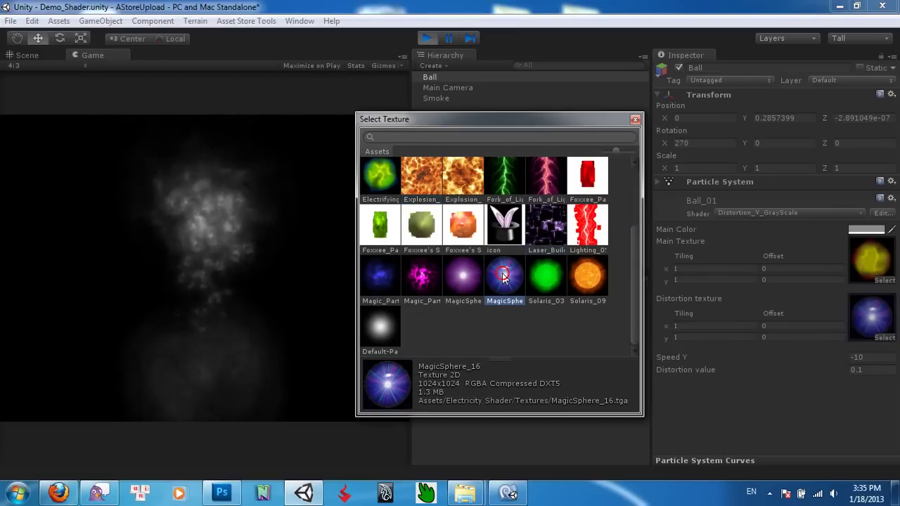
click(546, 284)
click(424, 282)
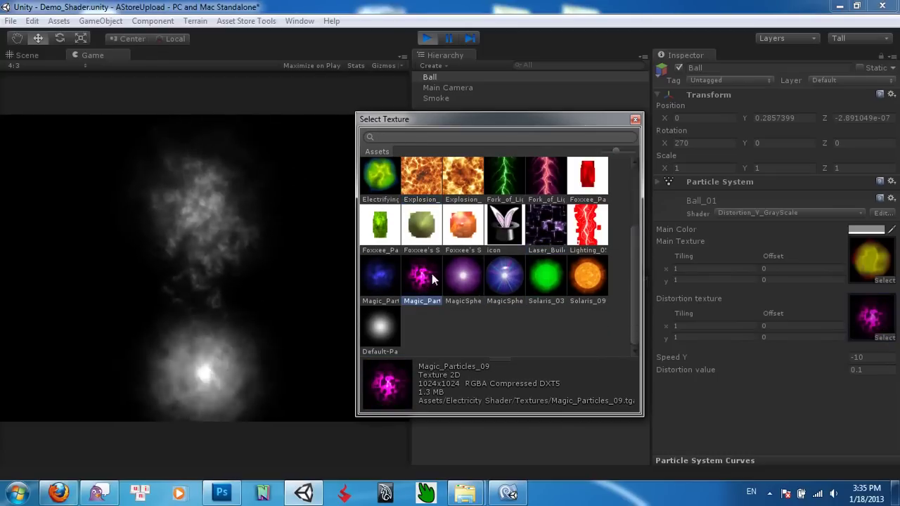
click(384, 278)
Try the blue electric bolt and DNA_Lavalamp_06 as distortion textures, then assign DNA_Lavalamp_10 and change Ball_01's shader to Distortion_Y_Color
scroll(435, 281, up, 3)
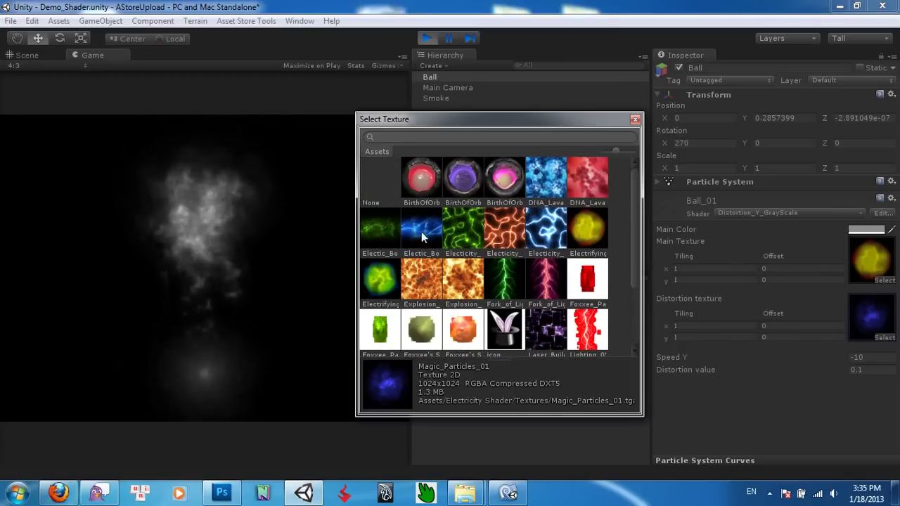
click(423, 237)
click(543, 178)
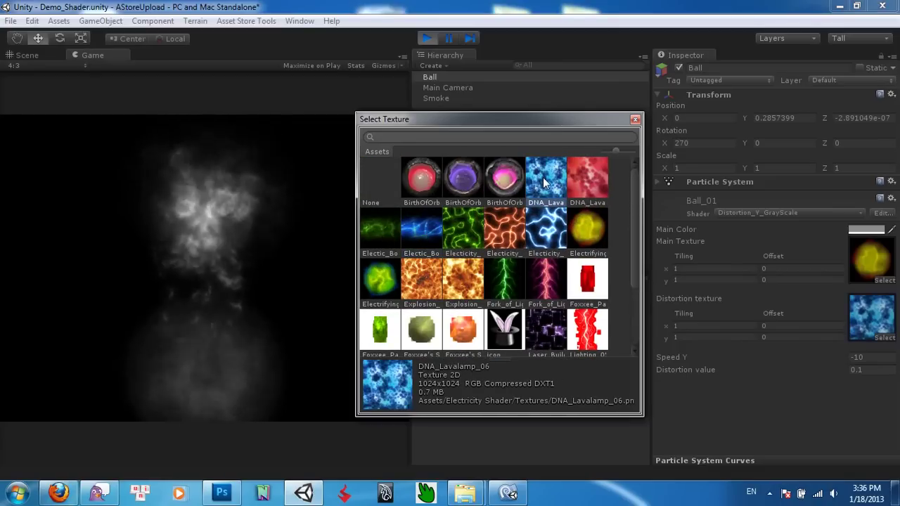
click(591, 176)
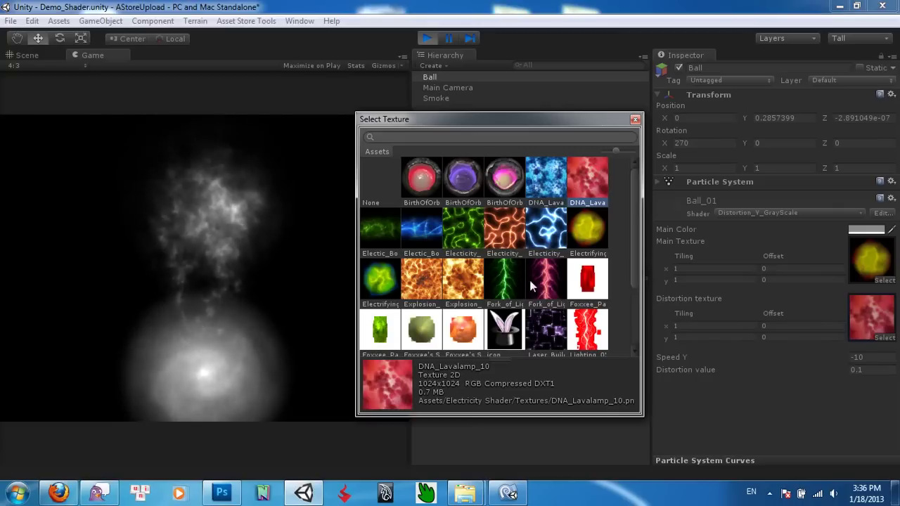
click(840, 211)
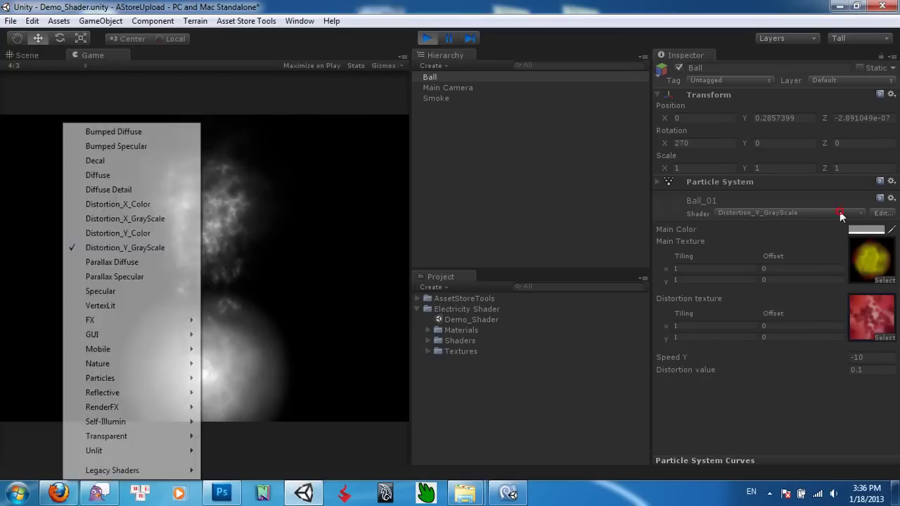
click(775, 233)
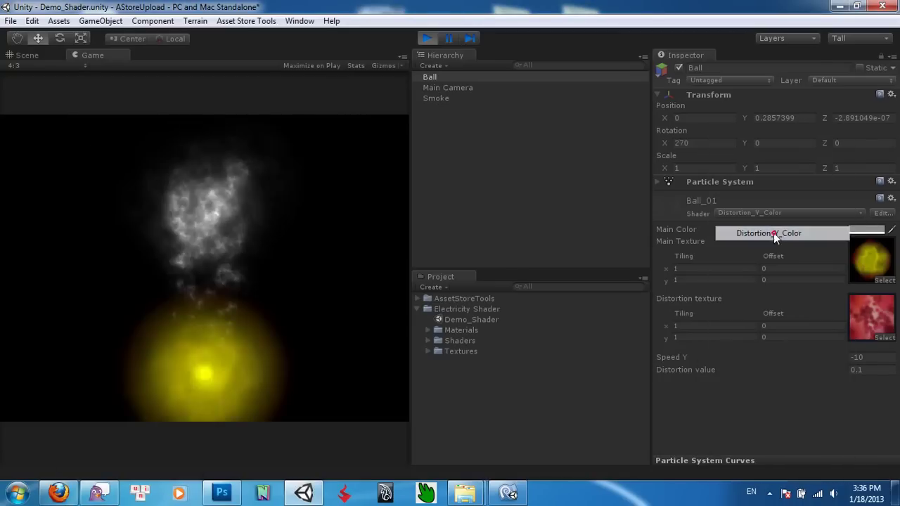
Try BirthOfOrb_11 and Electic_Bolt_03 as Ball_01's distortion texture, then assign Electic_Bolt_10 and set the distortion value to 1
click(884, 338)
click(421, 183)
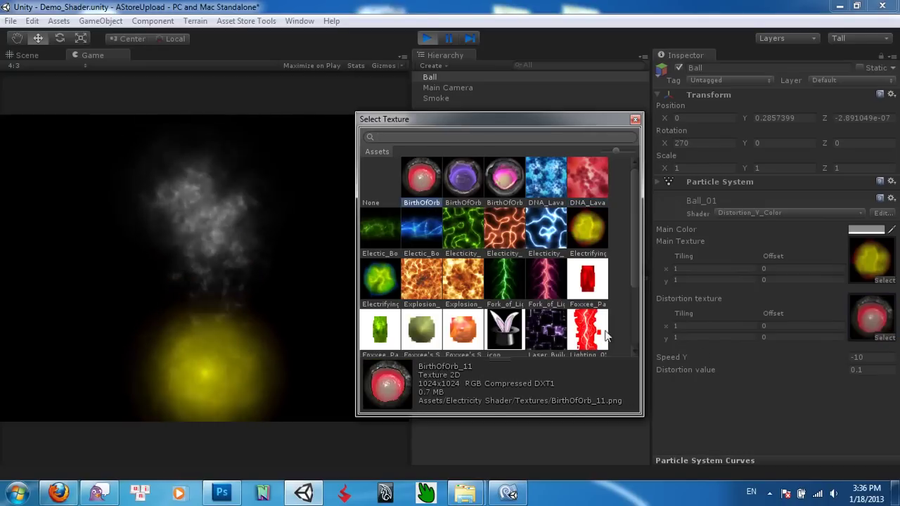
click(373, 235)
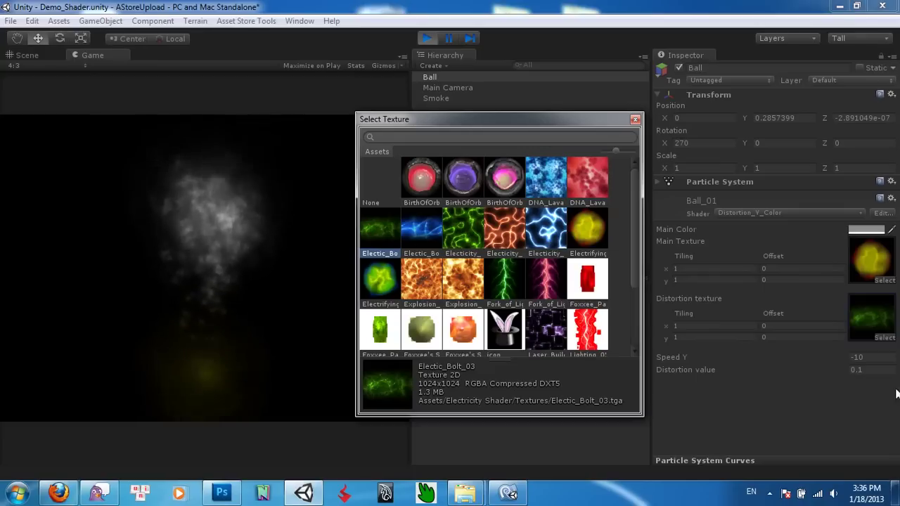
click(422, 229)
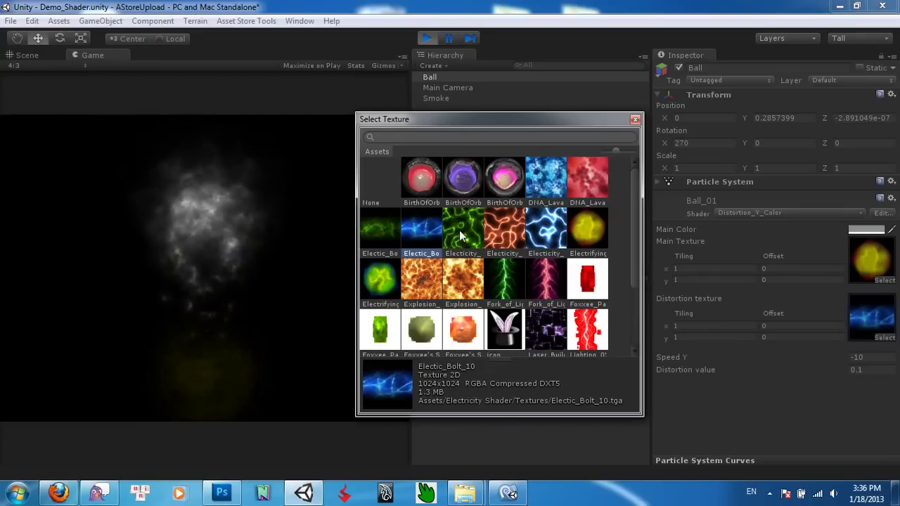
click(868, 370)
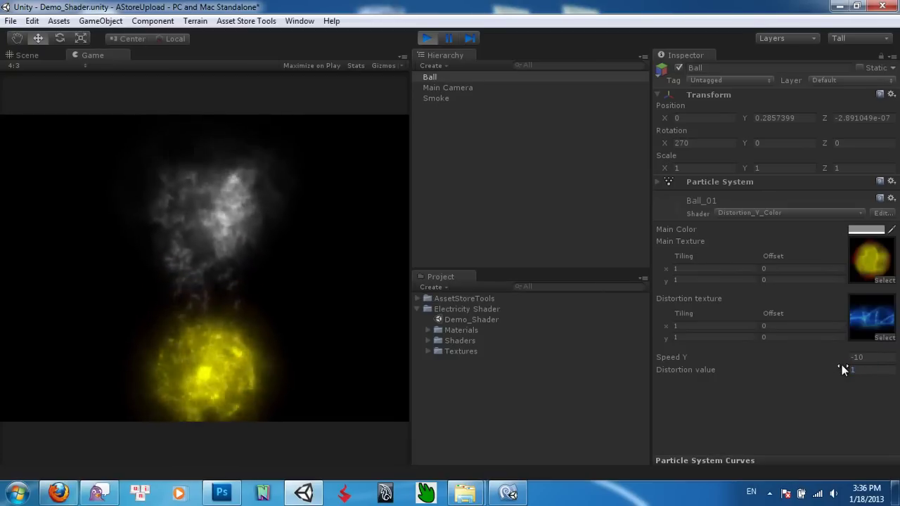
Assign Electicity_04 as Ball_01's distortion texture and set the distortion value to 0.5
click(883, 337)
click(463, 234)
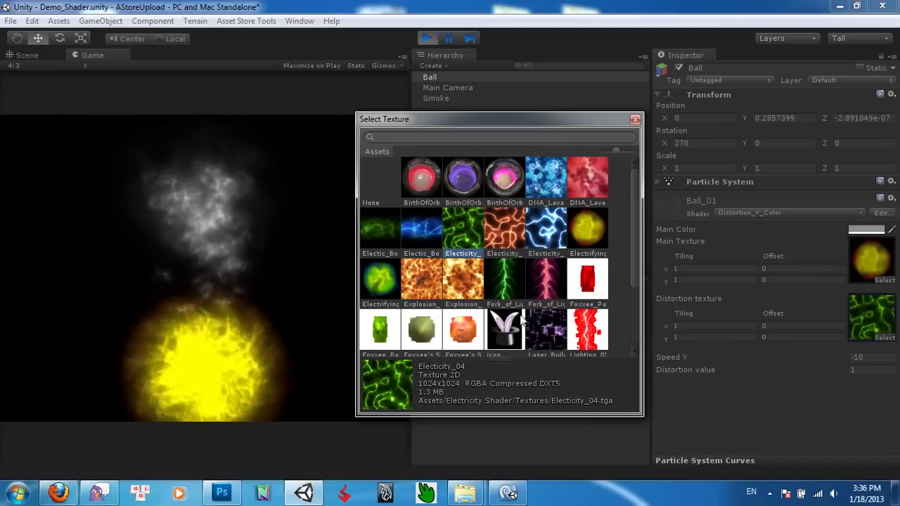
click(856, 369)
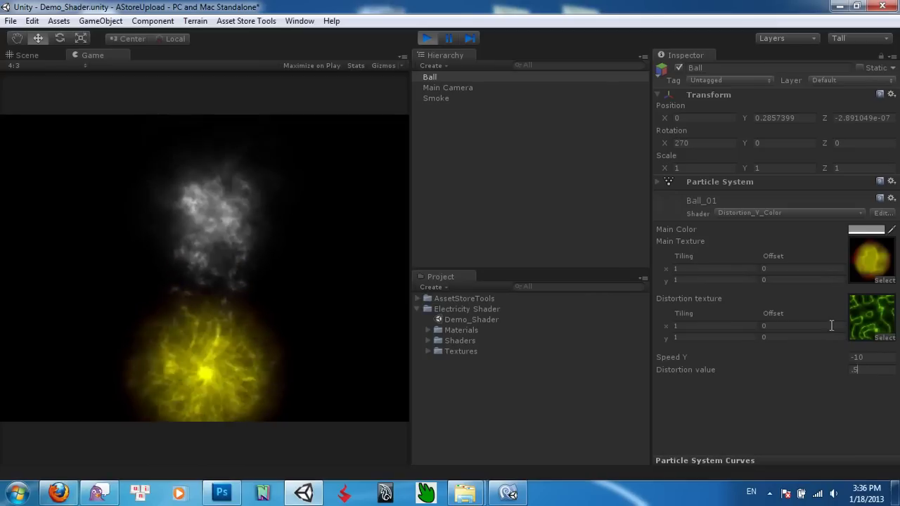
Try Electicity_09 as Ball_01's distortion texture, then assign Electicity_11 and lower the distortion value to 0.32 and finally 0.2
click(880, 341)
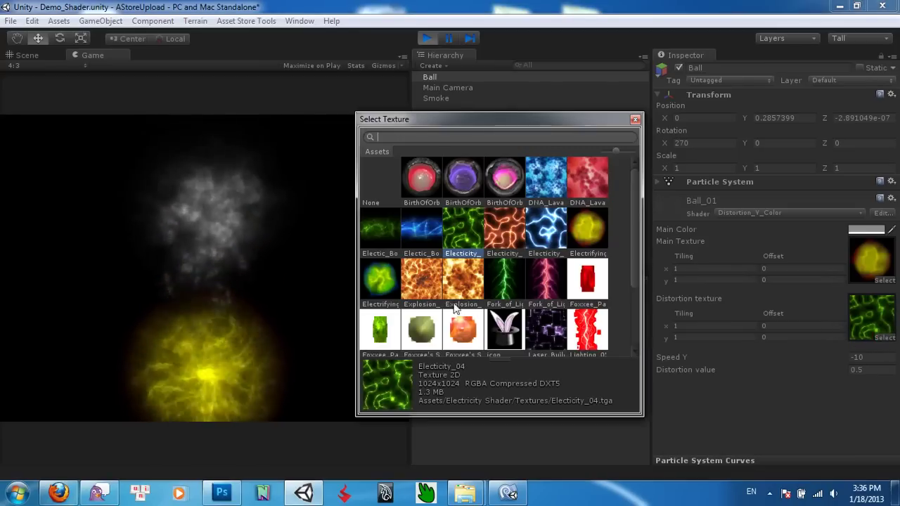
click(517, 227)
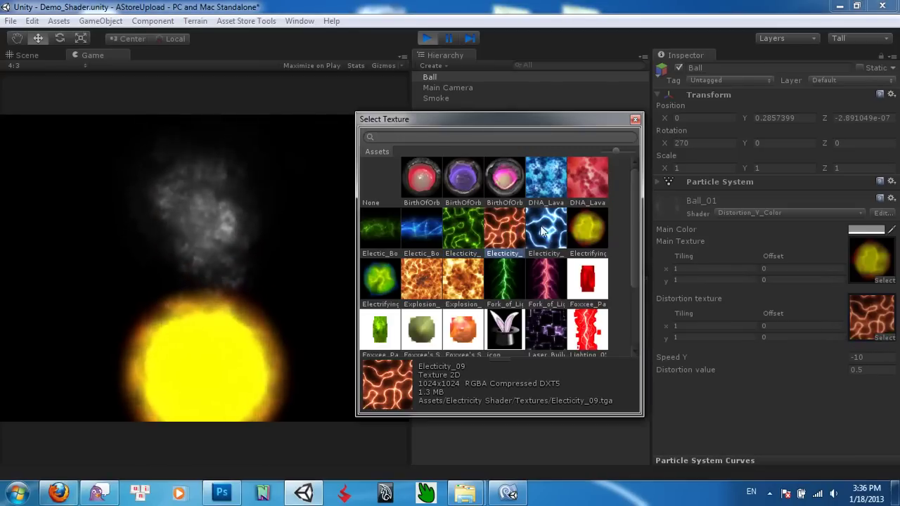
click(545, 229)
drag(847, 367, 835, 367)
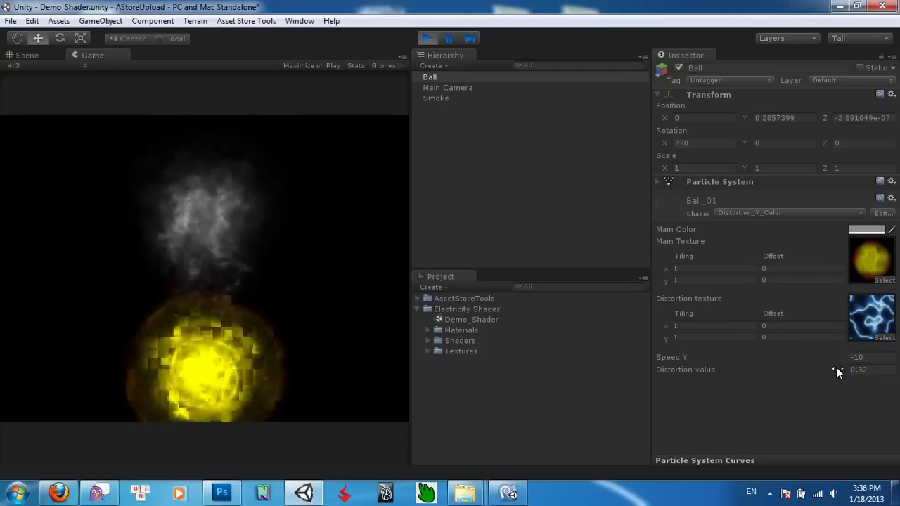
drag(855, 370, 815, 373)
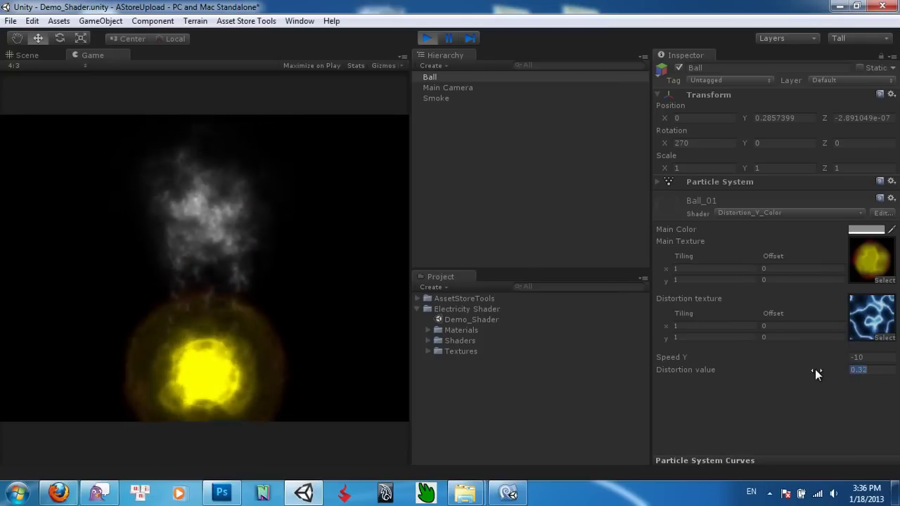
key(Return)
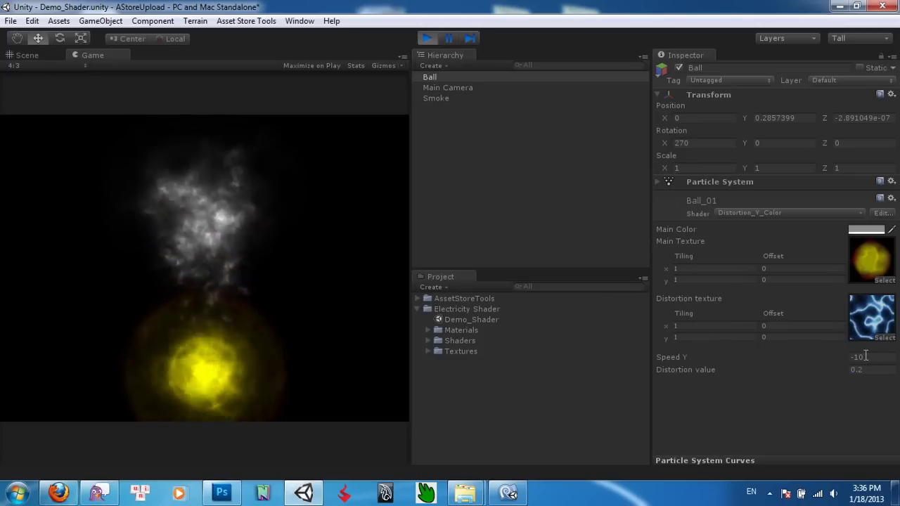
Try Explosion_03, Fork_of_Lighting_03 and MagicSphere_05 as Ball_01's distortion texture, then assign Magic_Particles_09
click(883, 337)
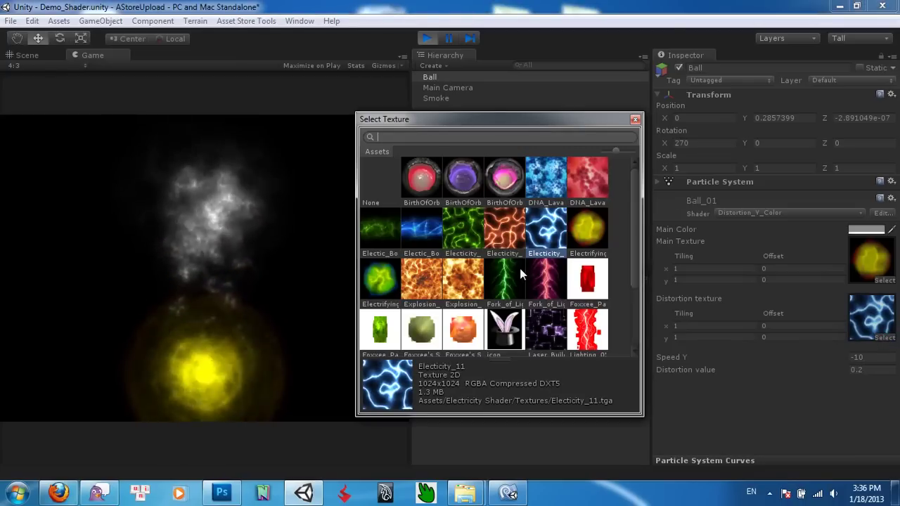
scroll(519, 268, down, 1)
click(421, 239)
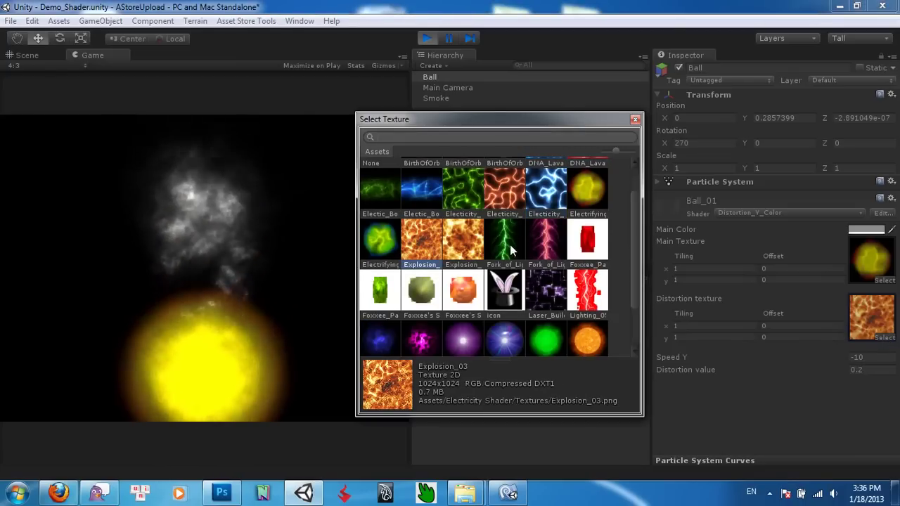
click(505, 239)
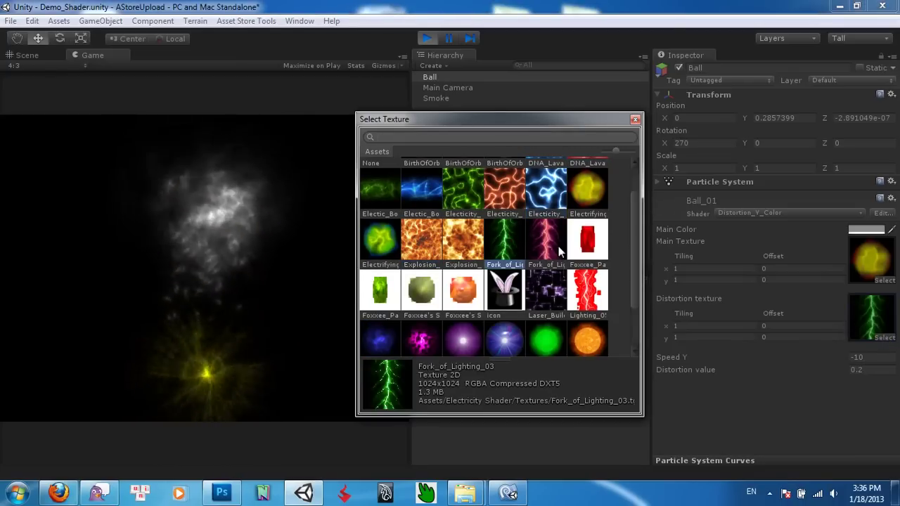
scroll(547, 257, down, 2)
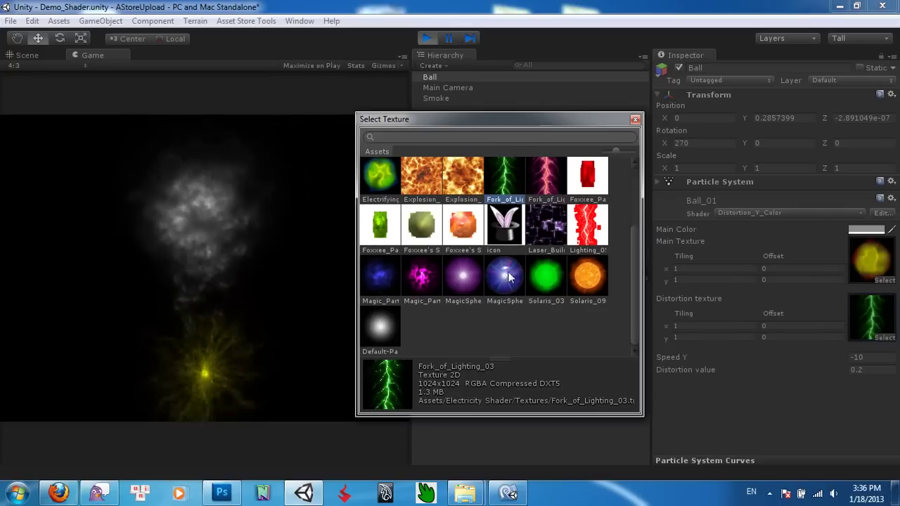
click(463, 275)
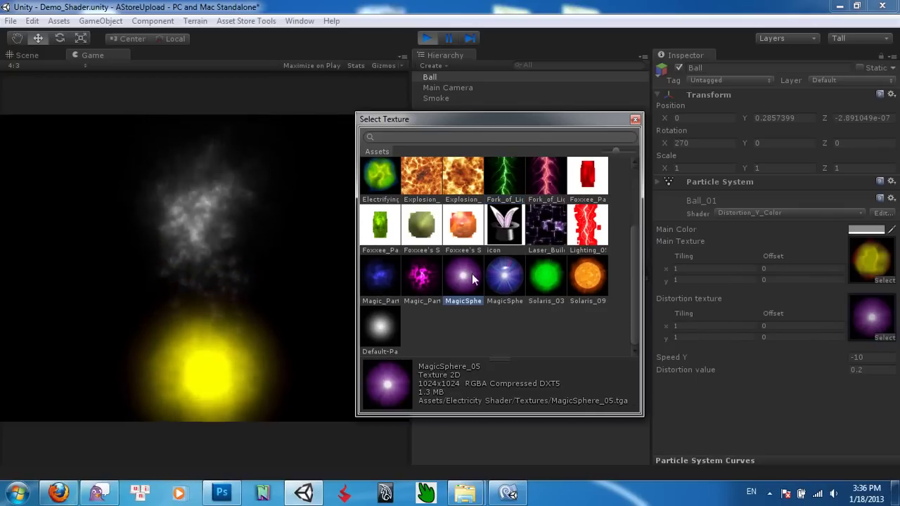
click(422, 276)
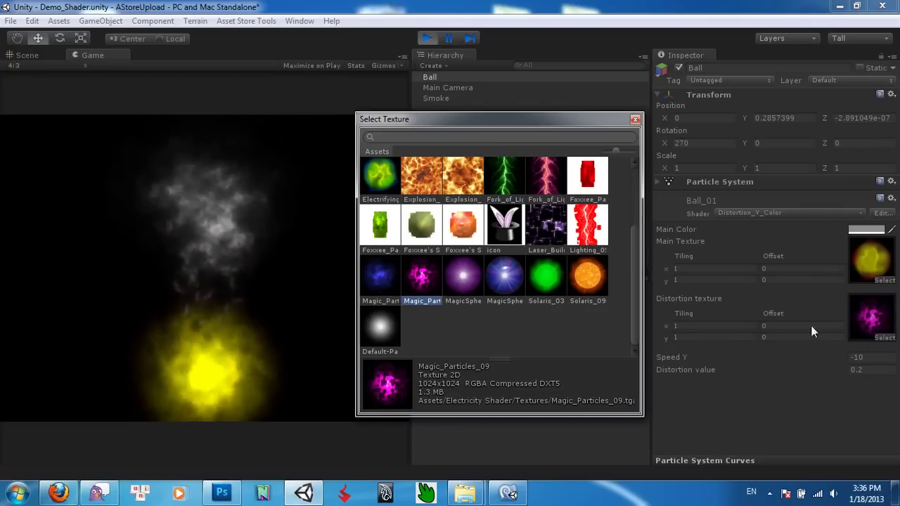
Try a Speed Y of -5 on Ball_01, then set it to -2
click(861, 357)
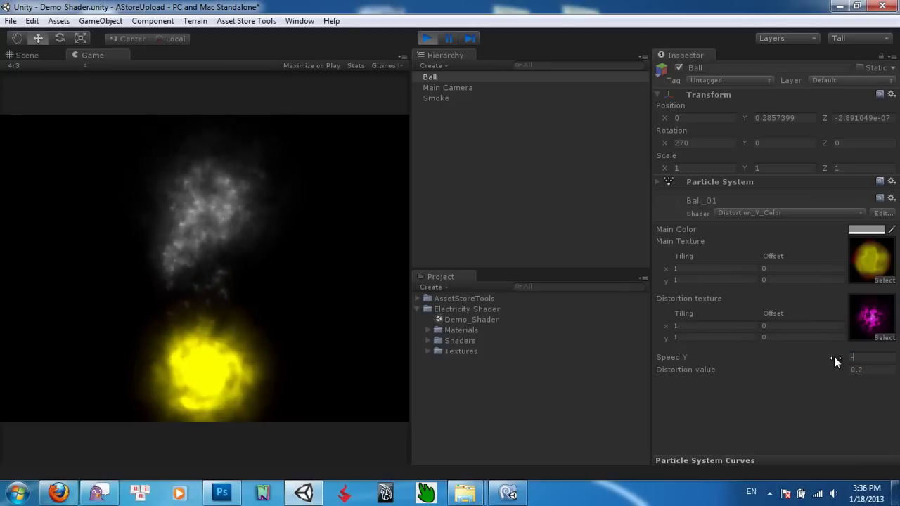
text(-5)
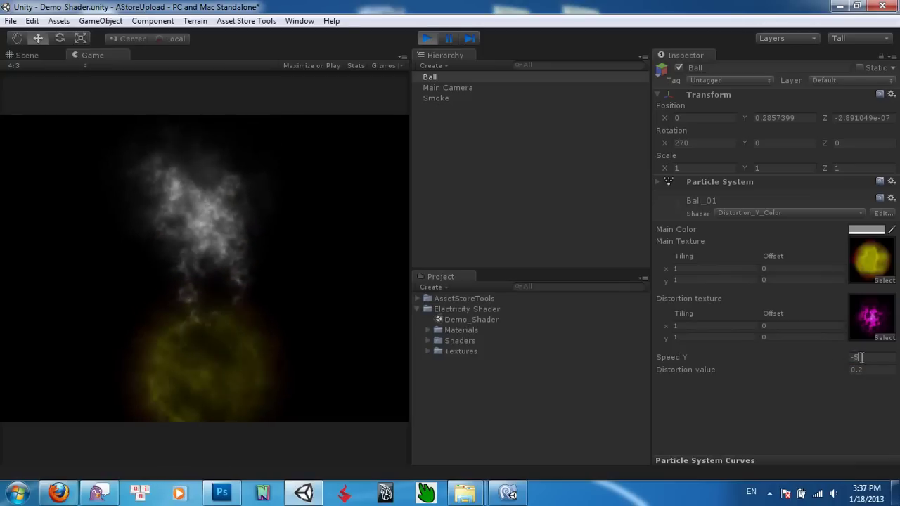
text(-2)
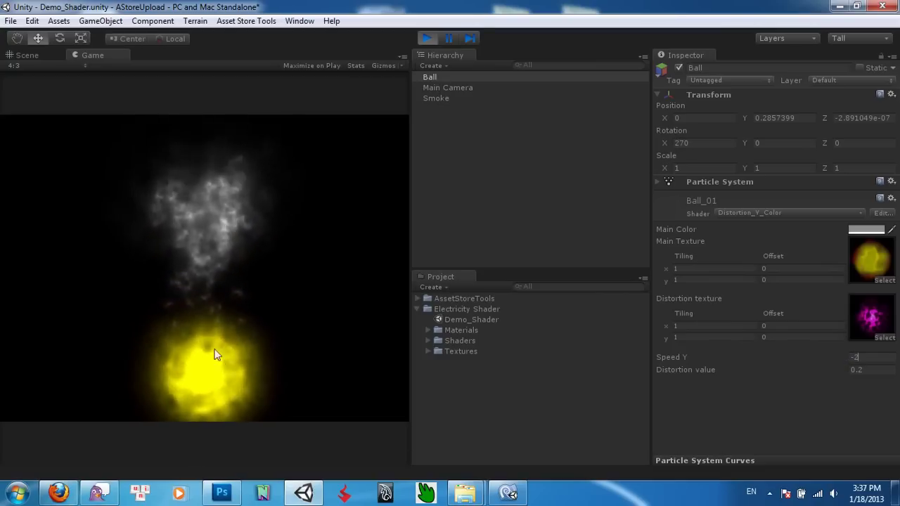
Try Fork_of_Lighting_03, MagicSphere_05, Magic_Particles_09 and Magic_Particles_01 as Ball_01's distortion texture
click(884, 337)
scroll(478, 296, down, 2)
scroll(478, 301, up, 2)
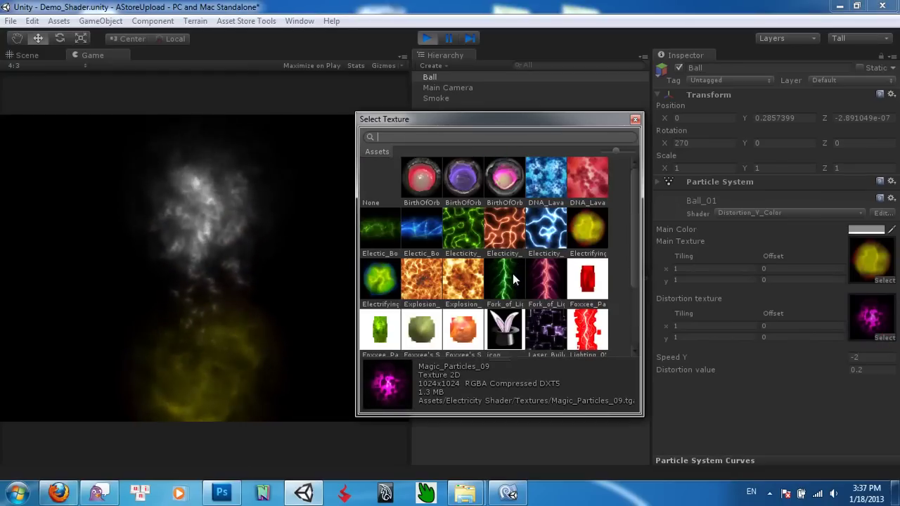
click(509, 276)
scroll(525, 280, down, 3)
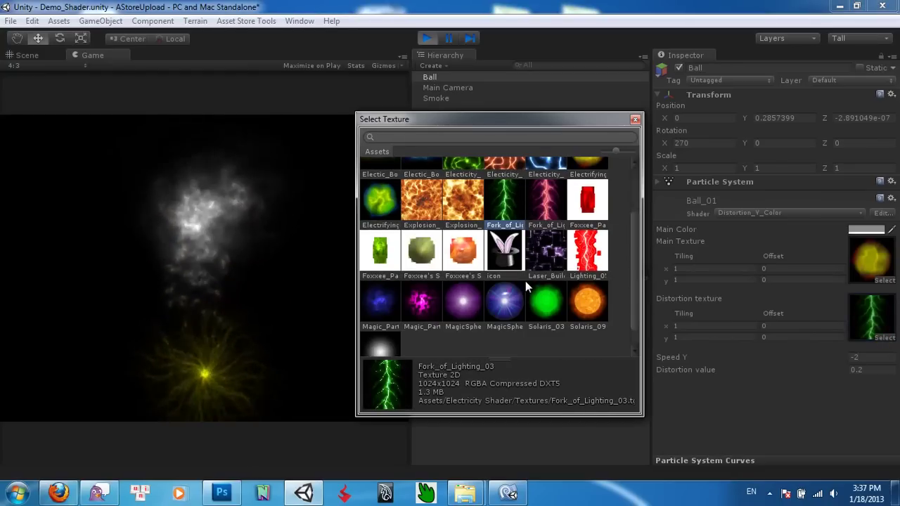
click(461, 281)
click(422, 277)
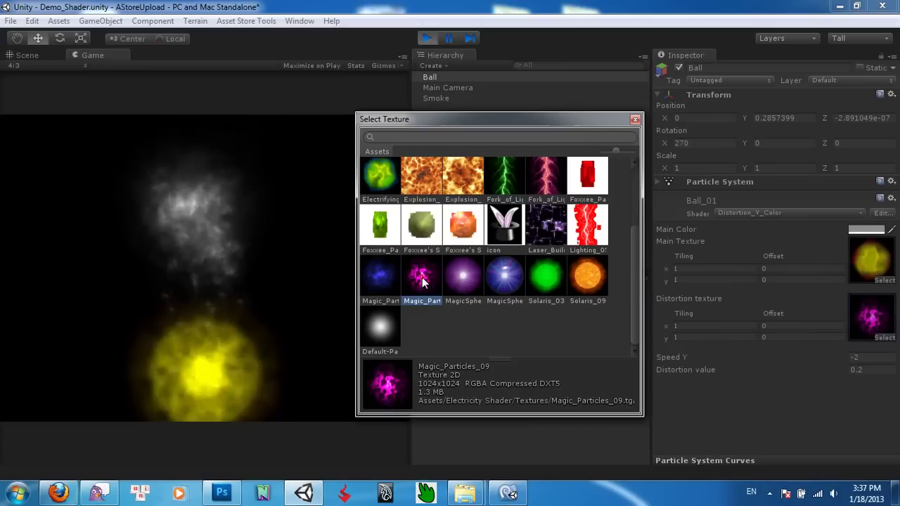
click(385, 280)
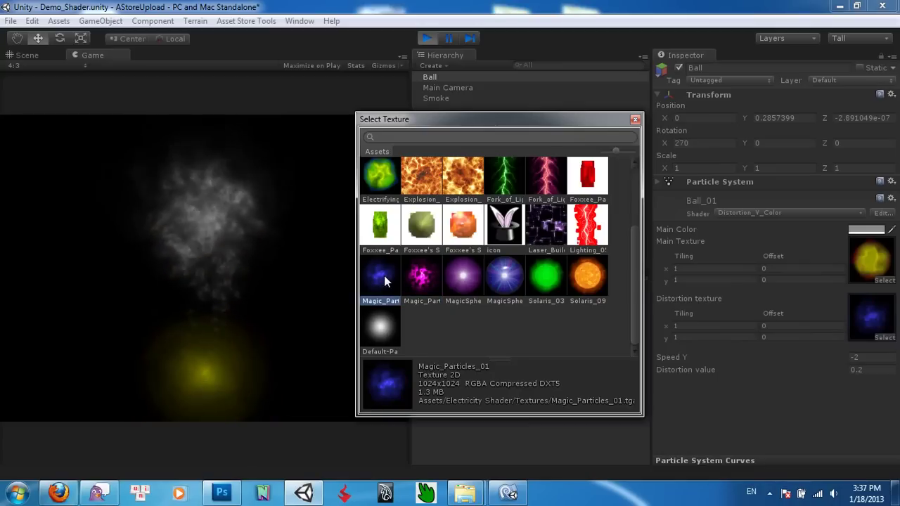
Try Solaris_03, Solaris_09 and MagicSphere_16 as distortion textures, then assign Electicity_04 to Ball_01
click(555, 282)
click(597, 279)
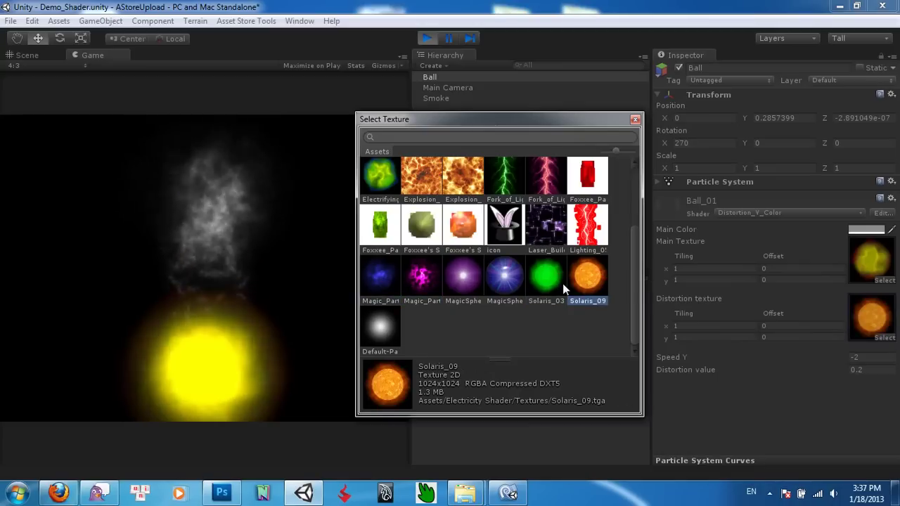
click(509, 281)
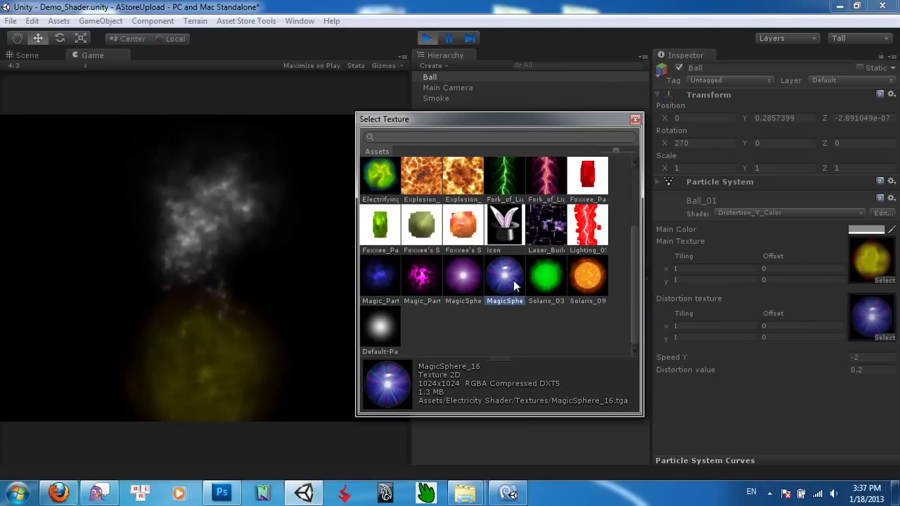
scroll(450, 239, up, 3)
click(450, 229)
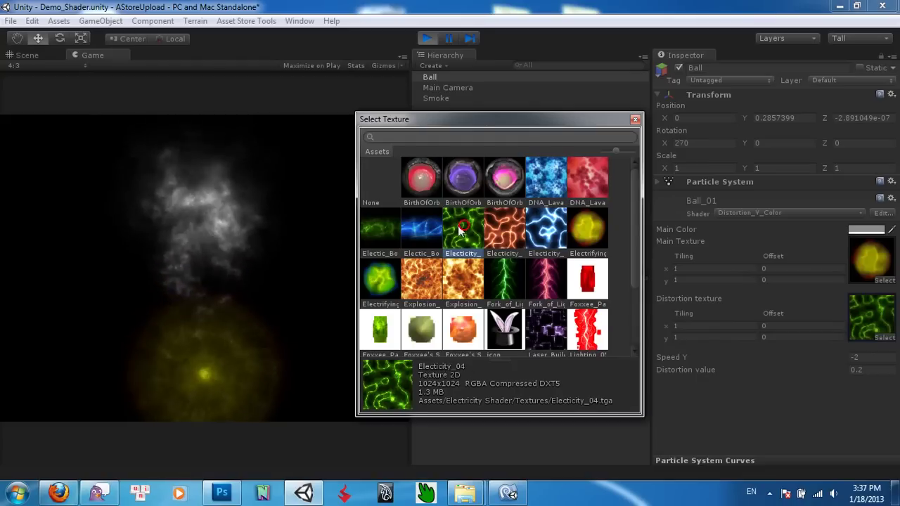
click(635, 119)
Lower Ball_01's distortion value to 0.14, then set it to 1
drag(870, 368, 830, 372)
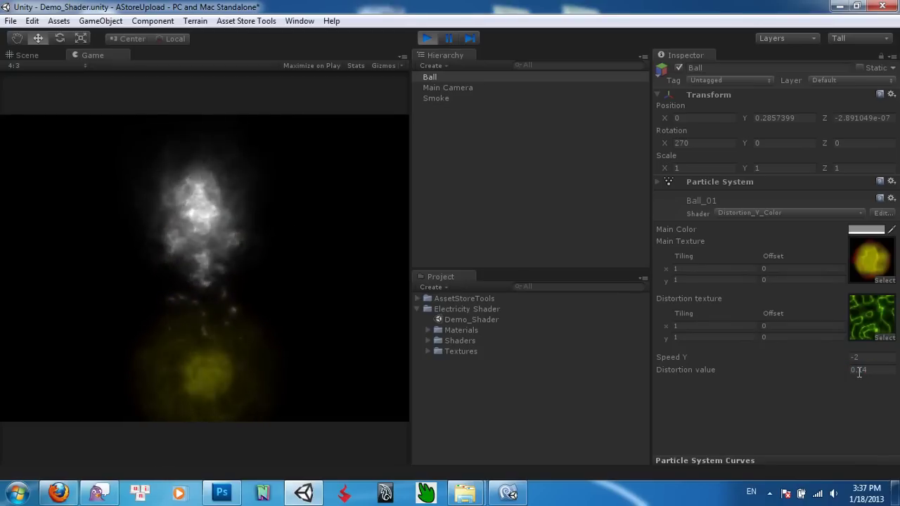
double_click(863, 371)
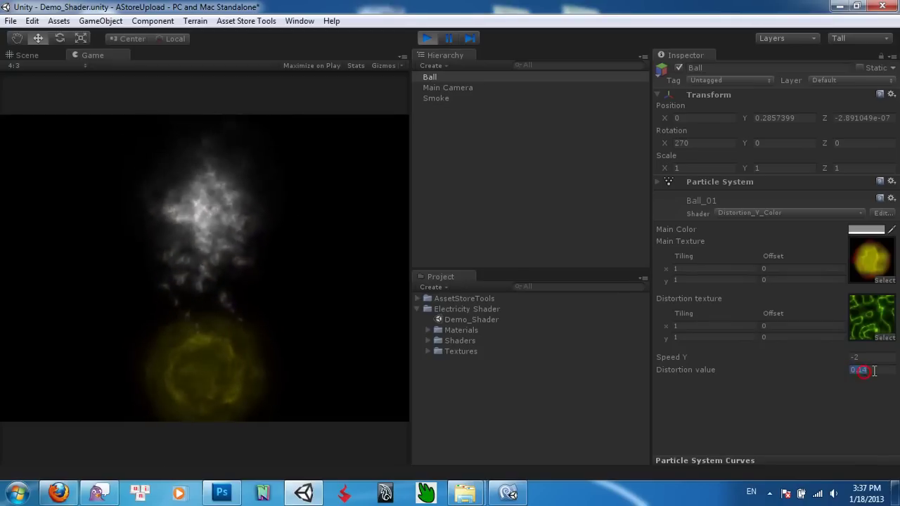
text(1)
key(Return)
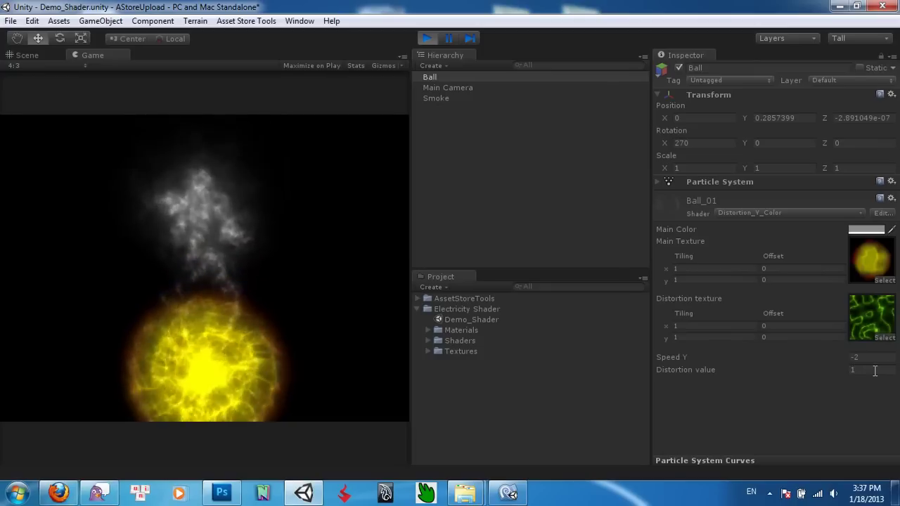
Preview the ball in the Scene view, set its distortion value to 0.6, and return to the Game view
click(41, 55)
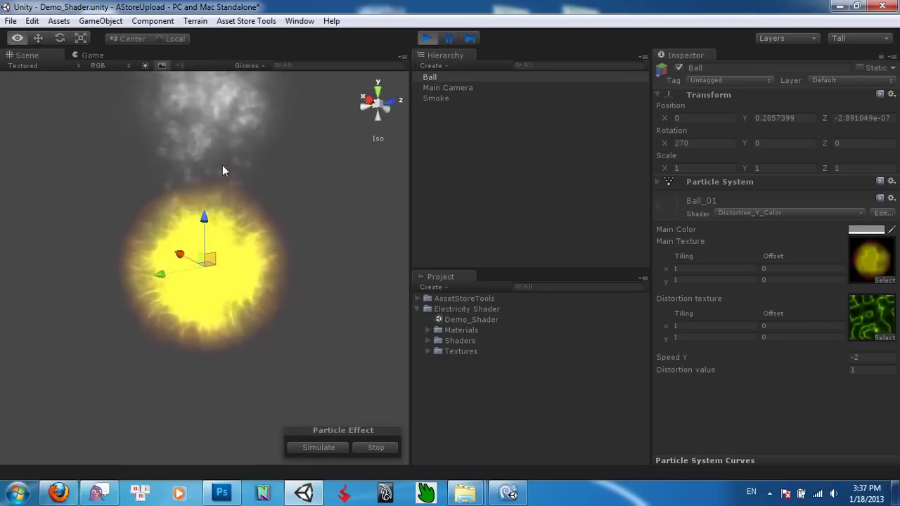
double_click(859, 371)
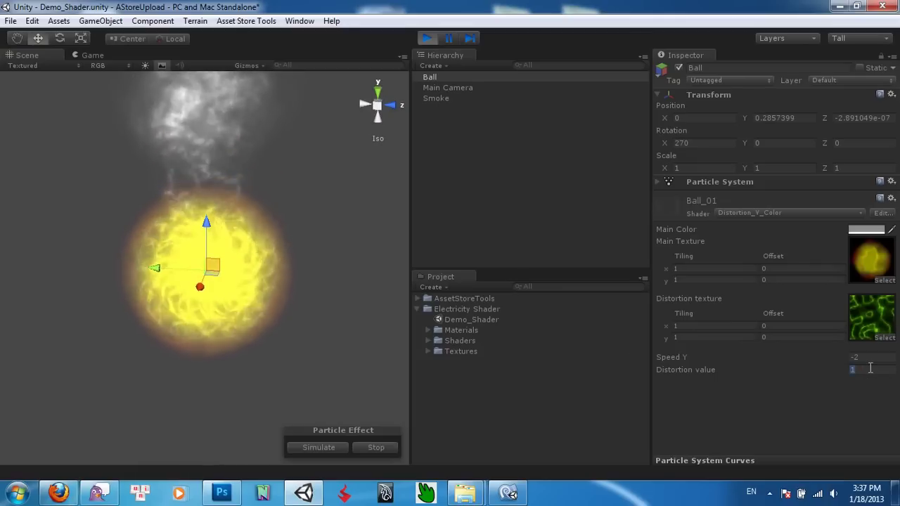
text(0.6)
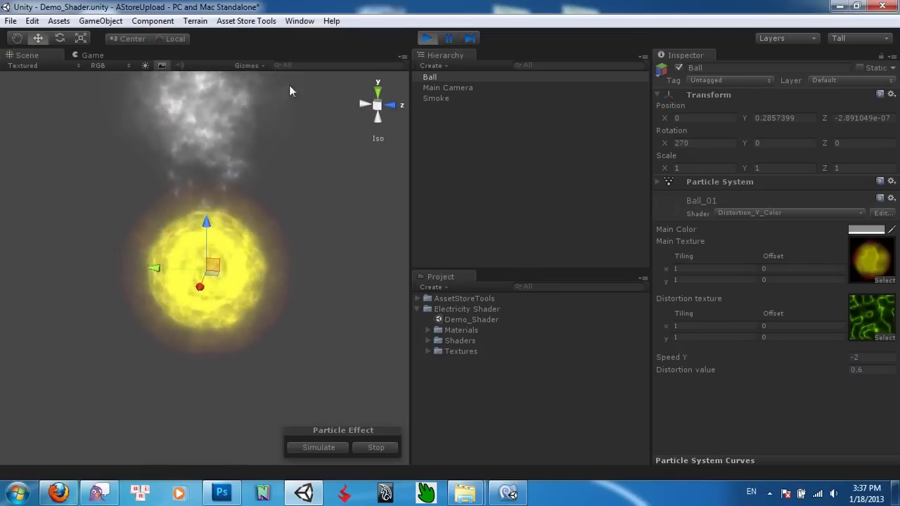
click(92, 55)
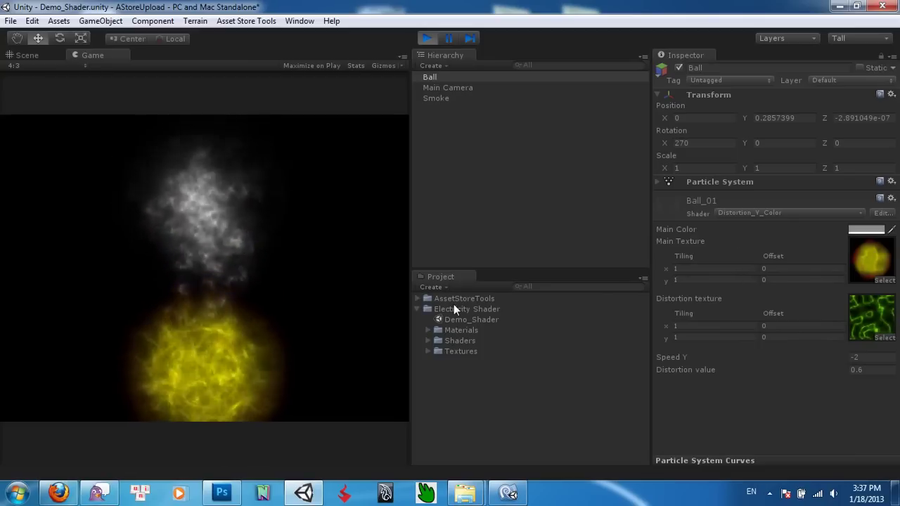
Change the shader of the Smoke particle system to Distortion_Y_Color
click(432, 98)
click(779, 211)
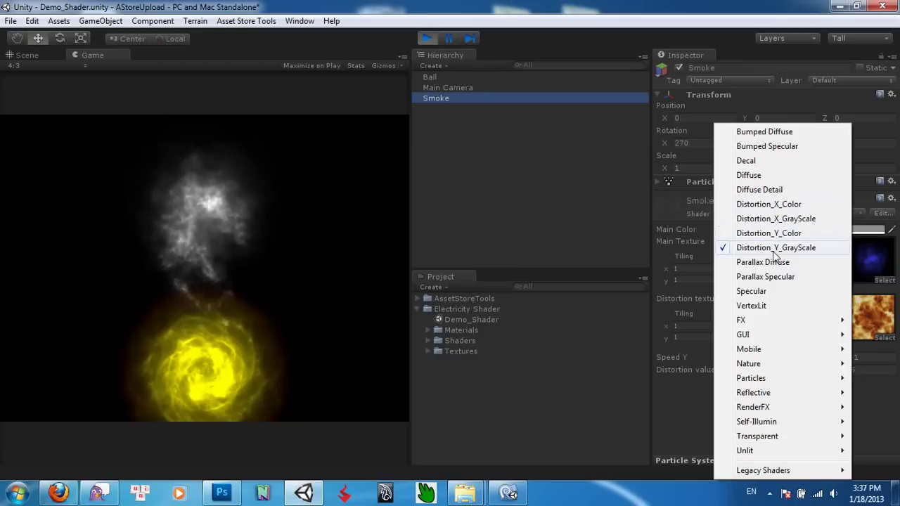
click(775, 238)
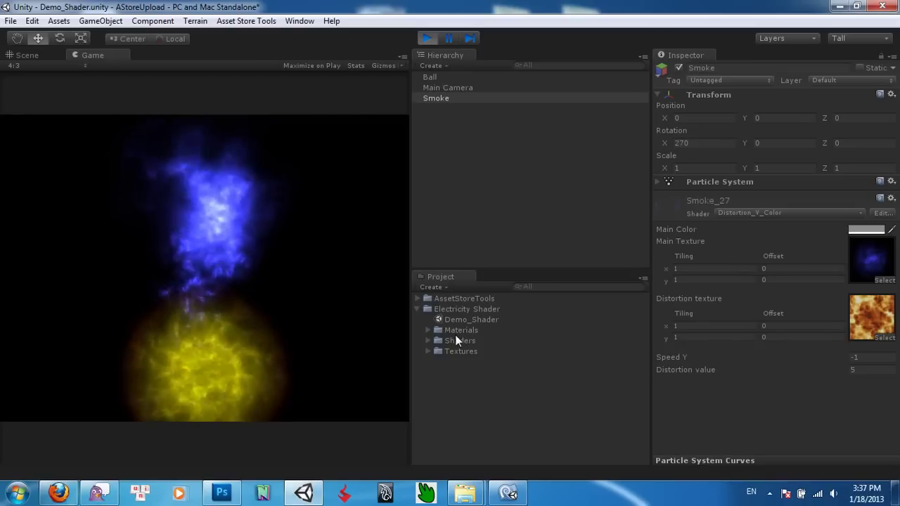
Expand the Electricity Shader Textures folder and locate Smoke's distortion texture in the project
click(428, 351)
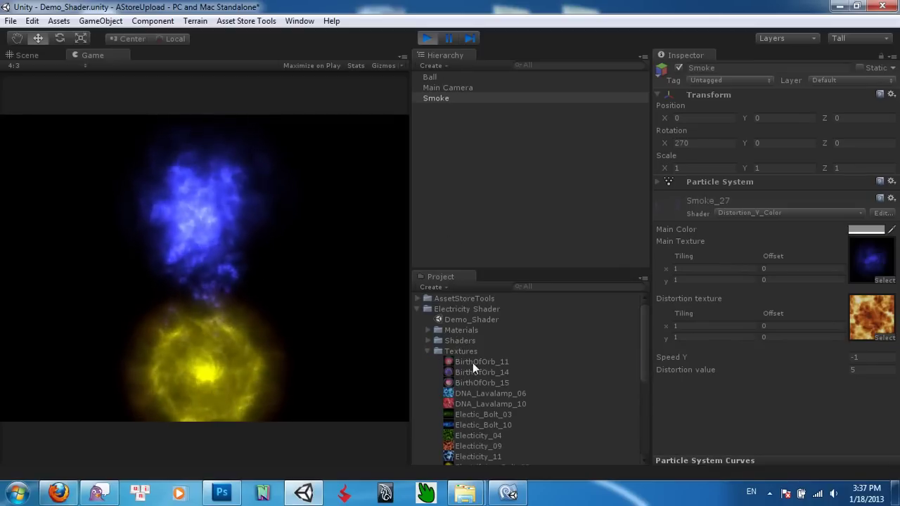
click(472, 363)
click(442, 98)
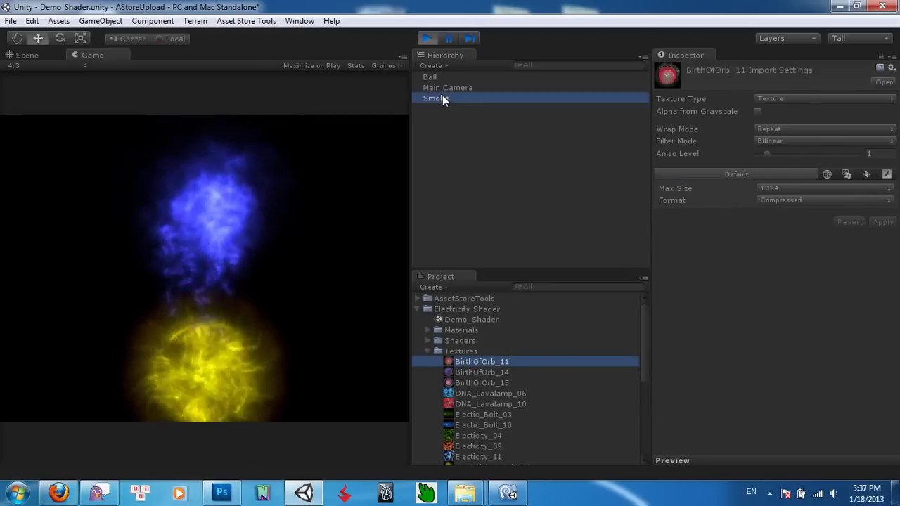
click(879, 324)
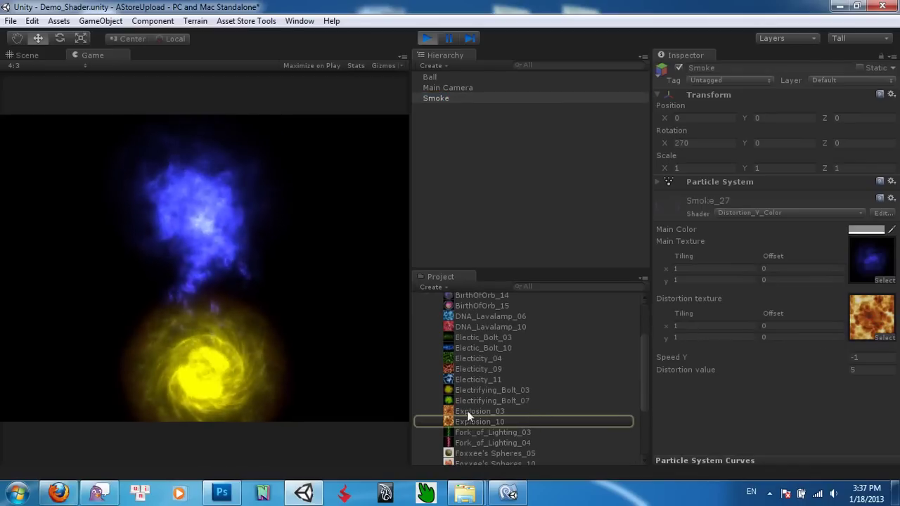
Show the BirthOfOrb_11 texture in Windows Explorer and maximize the folder window
scroll(460, 394, up, 5)
click(469, 362)
right_click(487, 363)
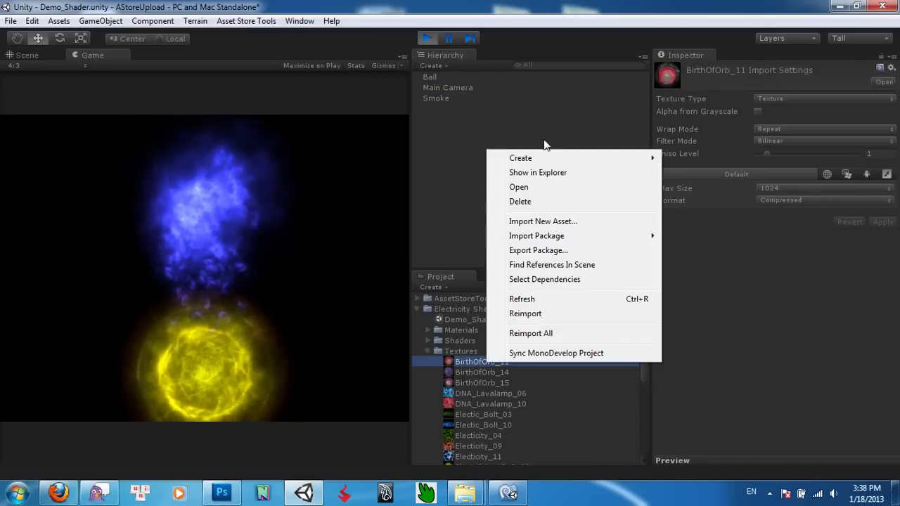
click(543, 172)
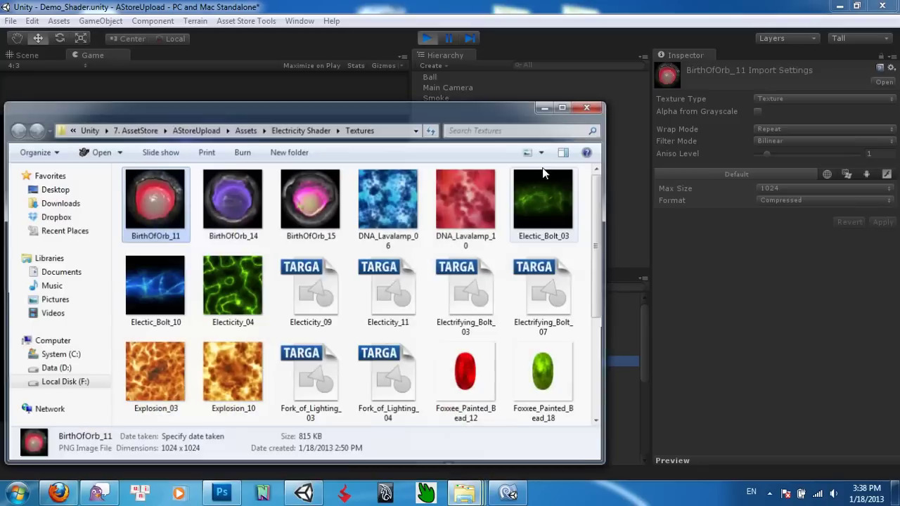
click(564, 106)
click(613, 297)
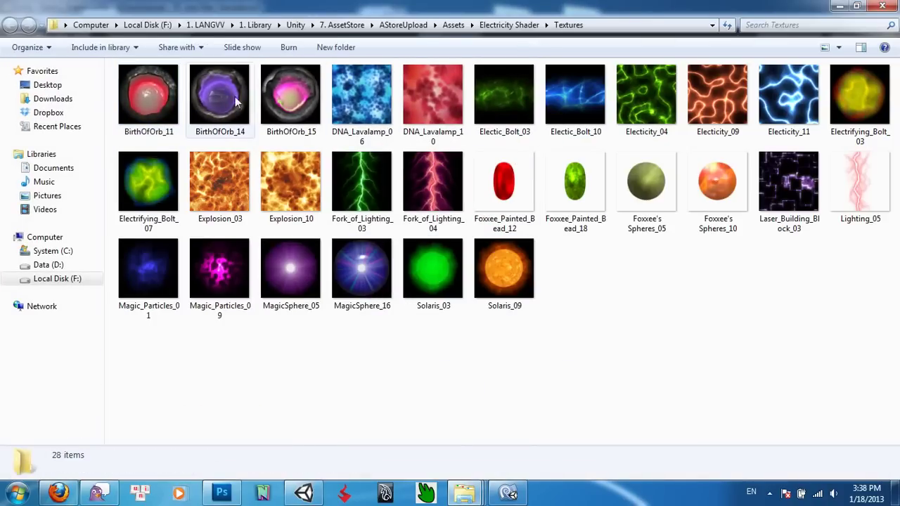
Enlarge the thumbnails and examine the BirthOfOrb, DNA_Lavalamp and Electic_Bolt textures one by one
click(158, 100)
ctrl+scroll(157, 101, up, 3)
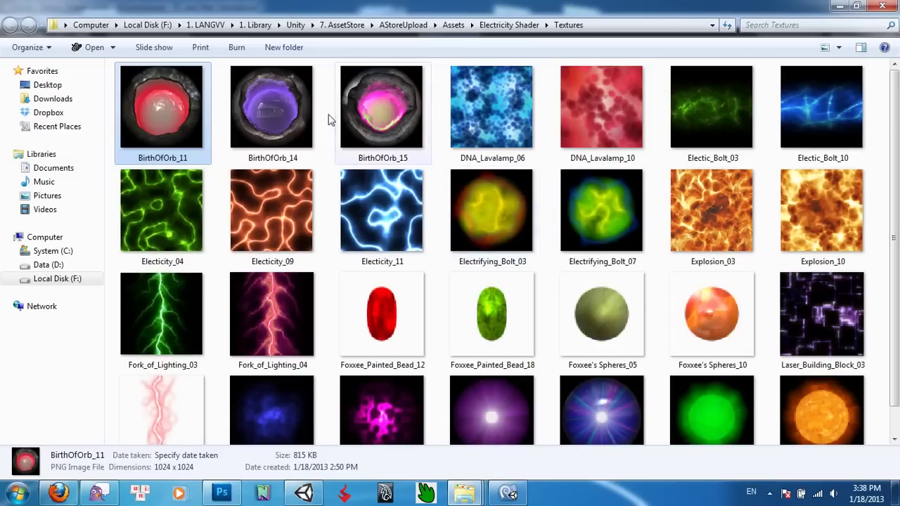
click(262, 99)
click(385, 100)
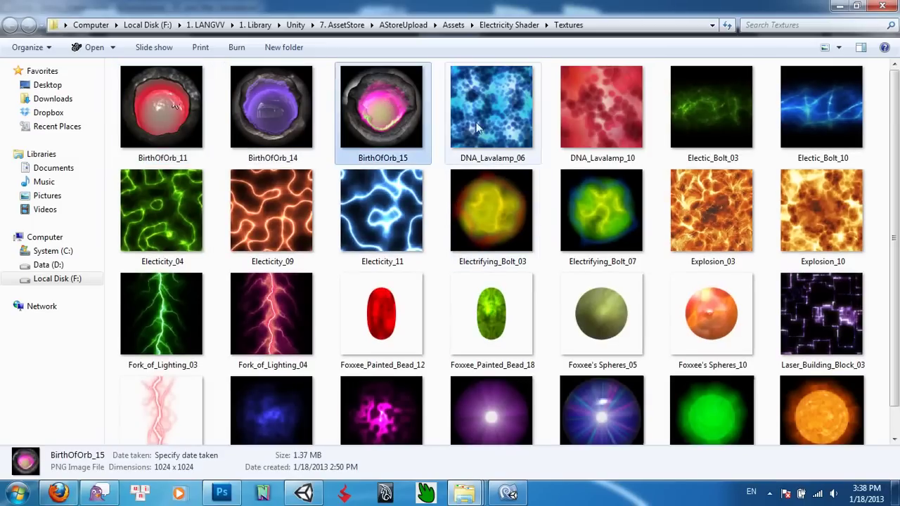
click(492, 123)
click(611, 123)
click(674, 129)
click(819, 116)
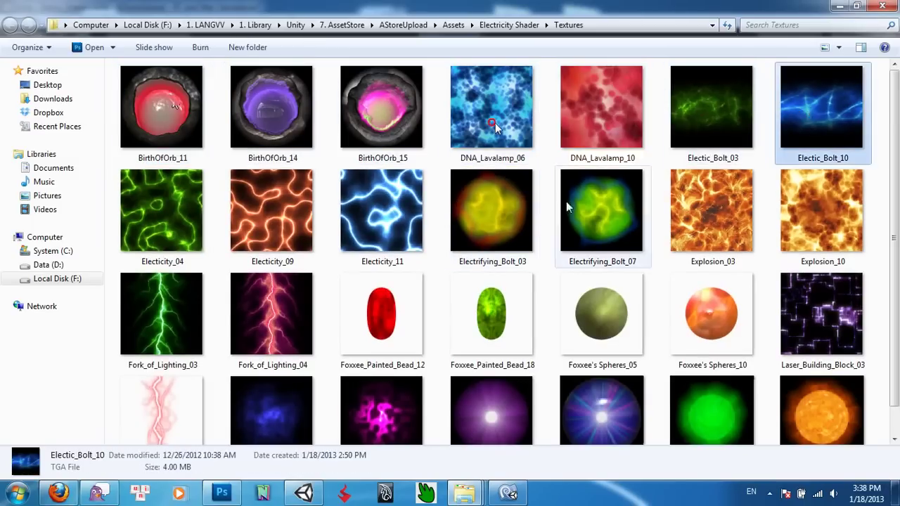
Examine the Electicity, Electrifying_Bolt, Explosion and MagicSphere textures in the folder
click(282, 211)
click(393, 211)
click(480, 211)
click(604, 205)
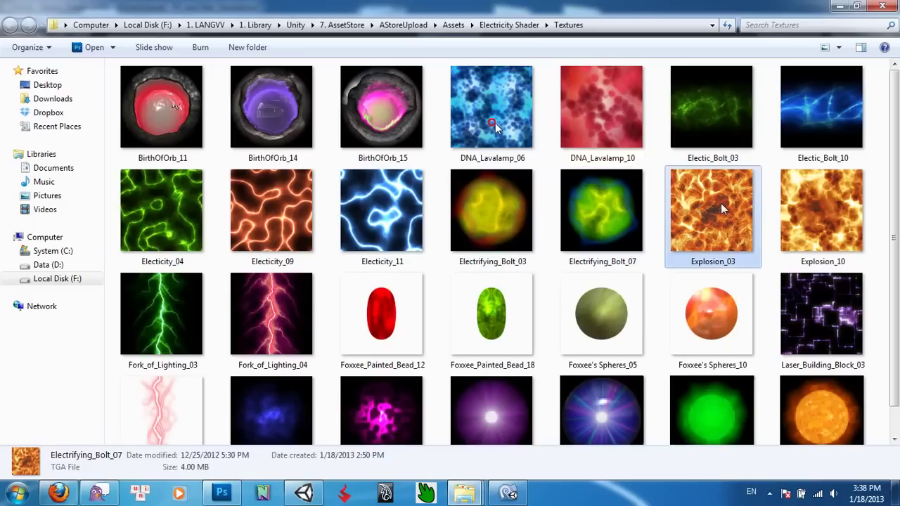
click(718, 204)
click(804, 203)
scroll(731, 236, down, 1)
click(530, 373)
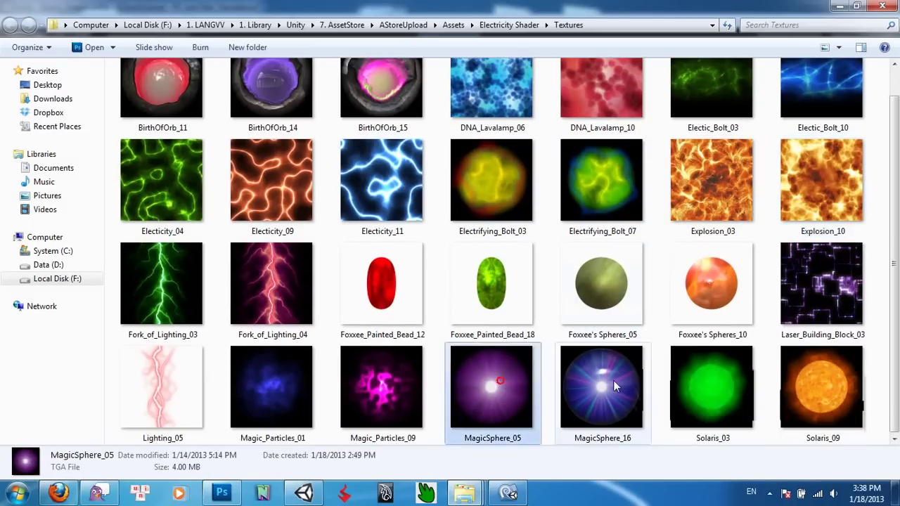
click(613, 381)
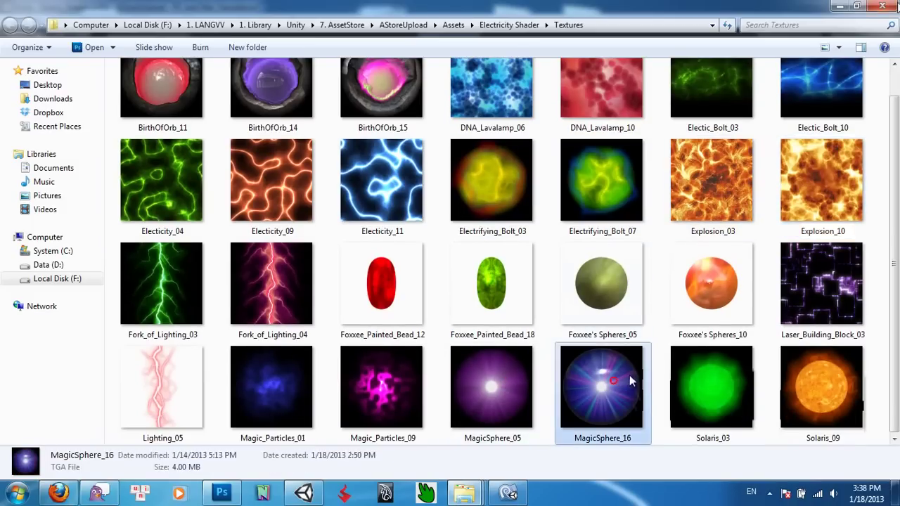
Restore the Textures folder window to its smaller size and move it aside
click(856, 6)
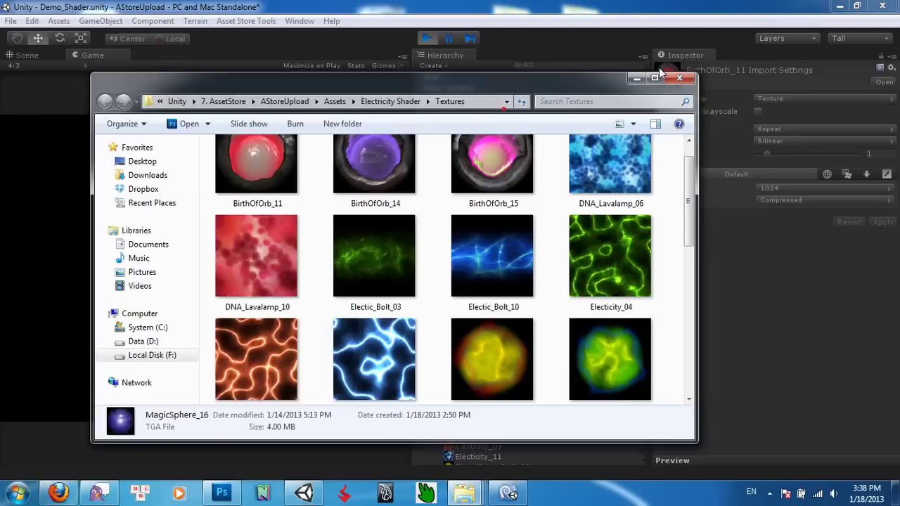
drag(592, 85, 680, 73)
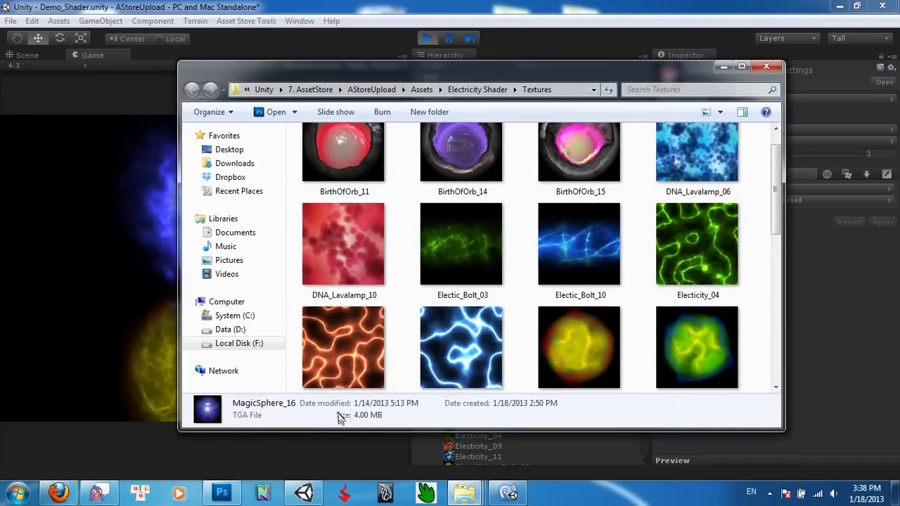
mouse_move(473, 494)
mouse_move(466, 440)
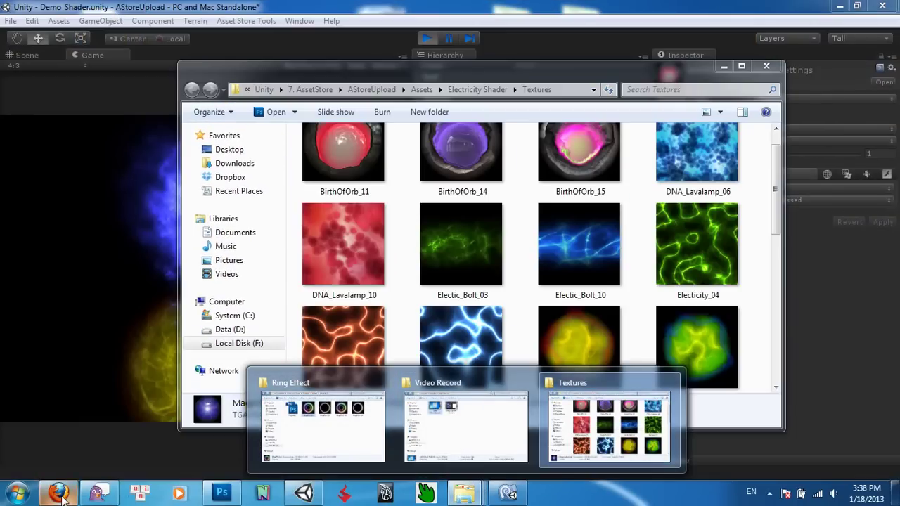
Switch to Firefox, search the Unity Asset Store for langvv and look through the listed packages
click(60, 494)
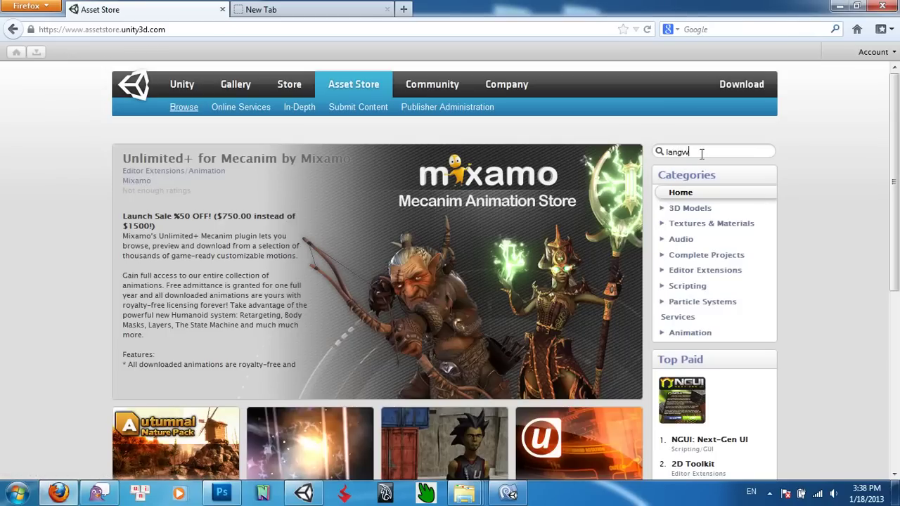
key(Return)
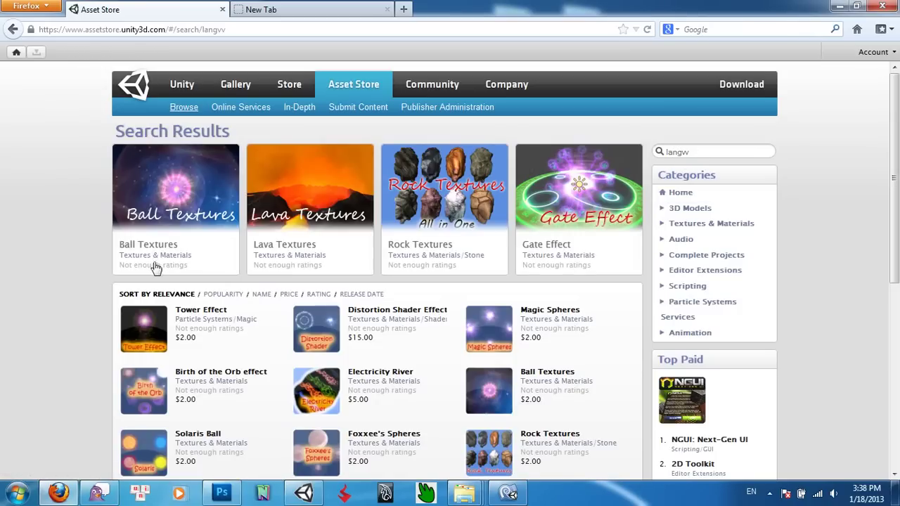
scroll(275, 286, down, 5)
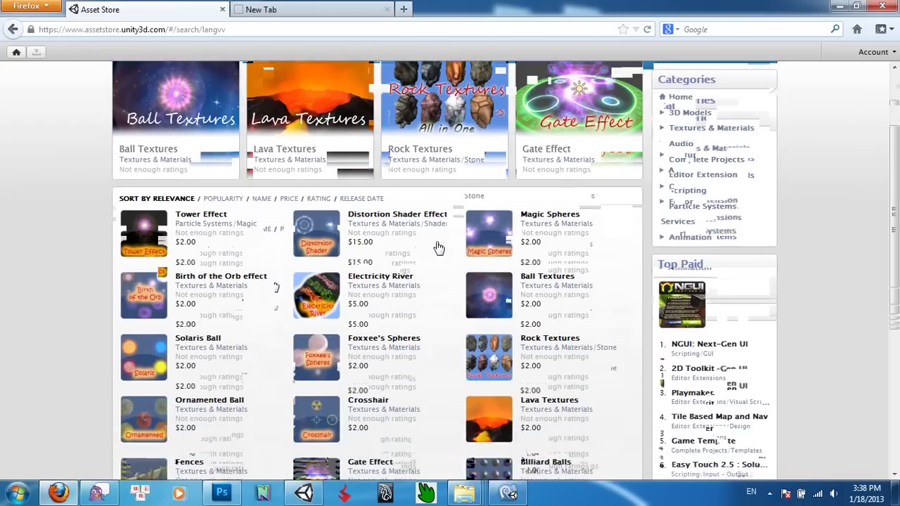
scroll(439, 248, down, 1)
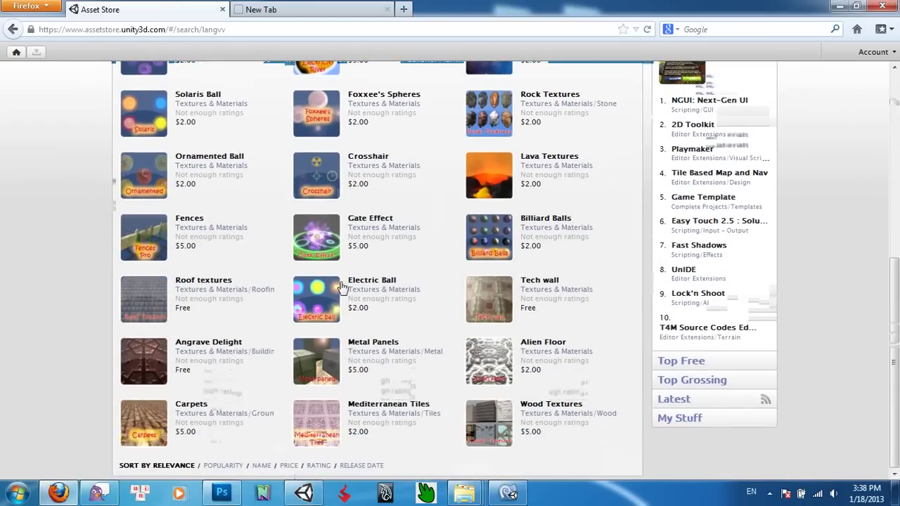
Open the Electric Ball package, enlarge its first texture preview image and return to the search results
click(326, 299)
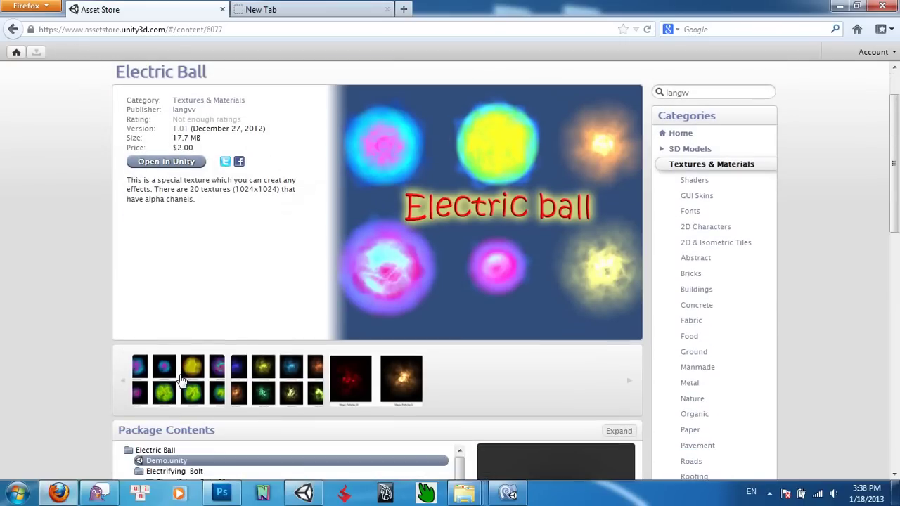
click(182, 380)
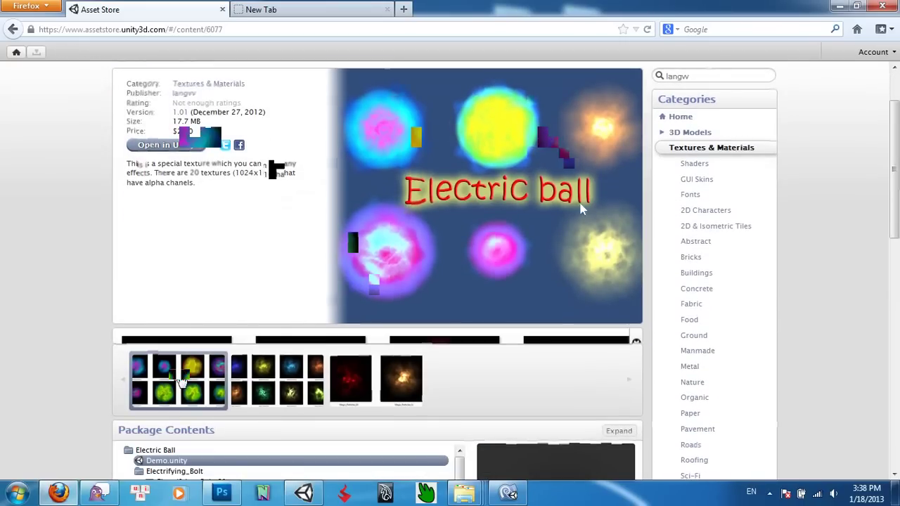
scroll(248, 275, down, 3)
scroll(248, 275, up, 5)
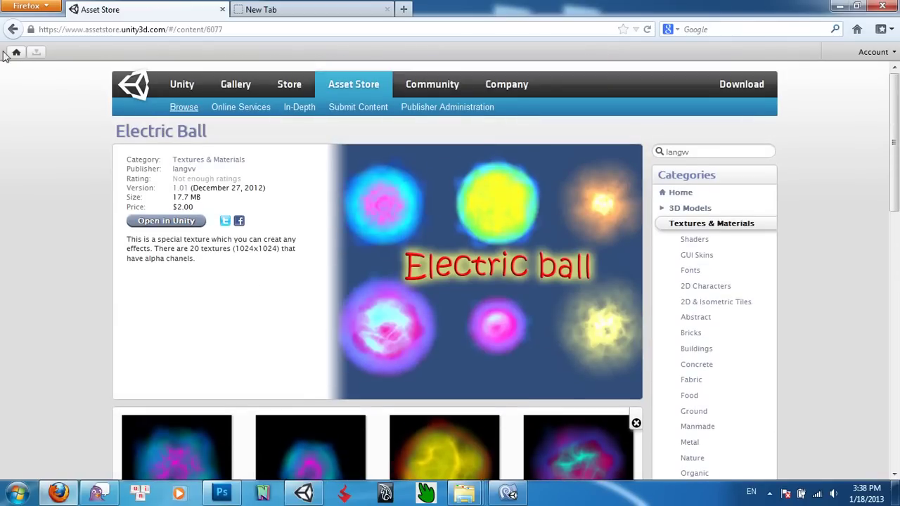
click(12, 30)
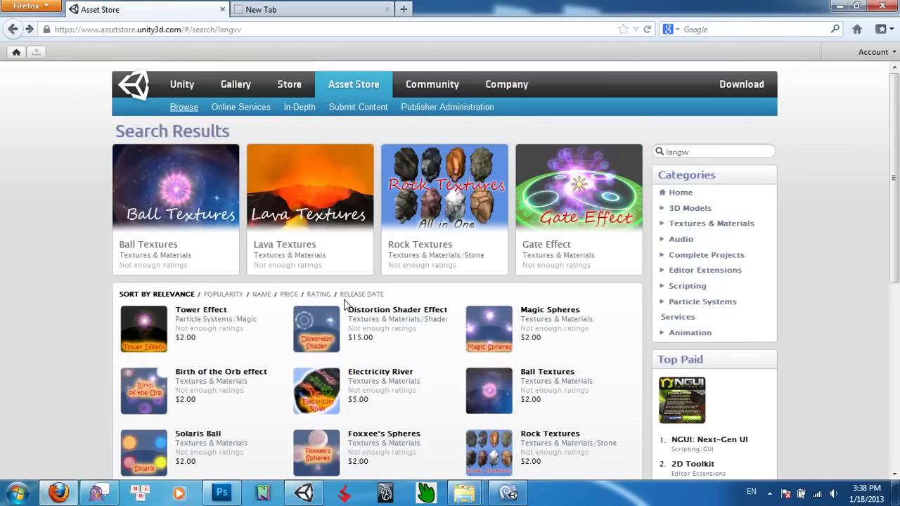
View the Electricity River package and its Electic_Bolt texture previews, then return to the search results
scroll(344, 304, down, 3)
click(332, 280)
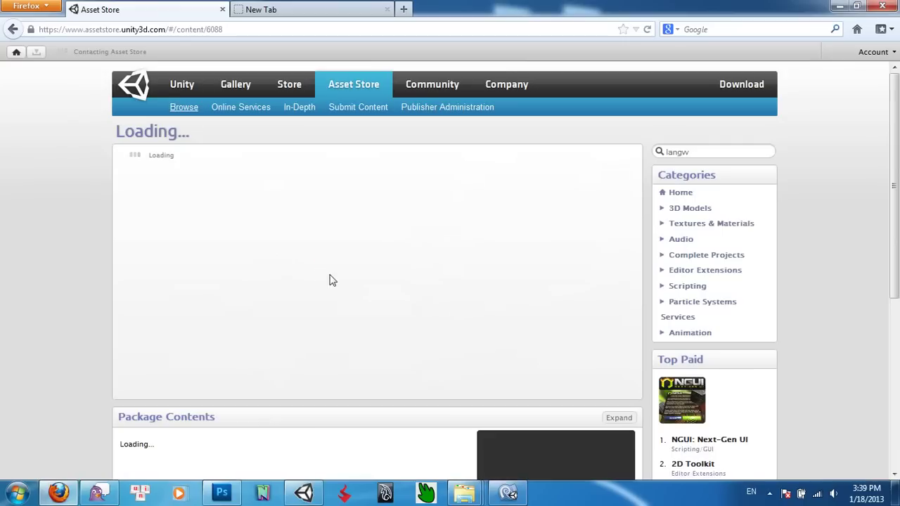
scroll(334, 279, down, 3)
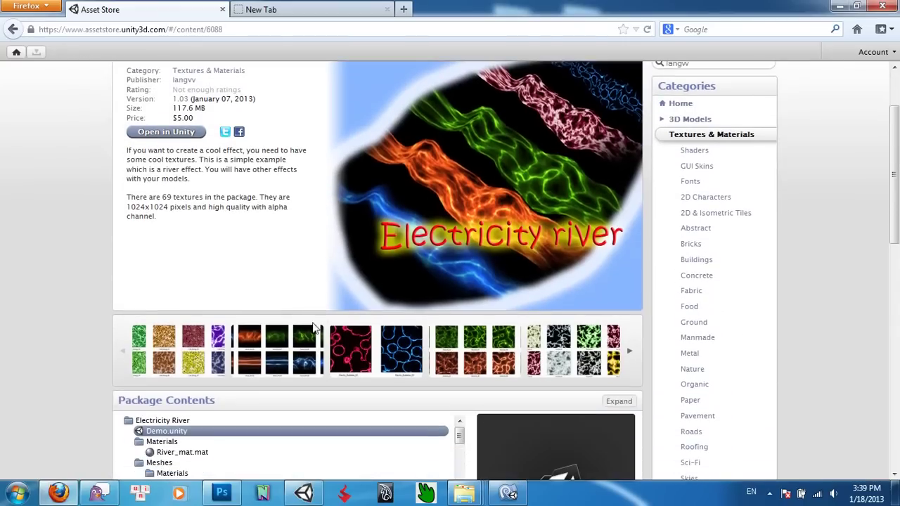
click(279, 346)
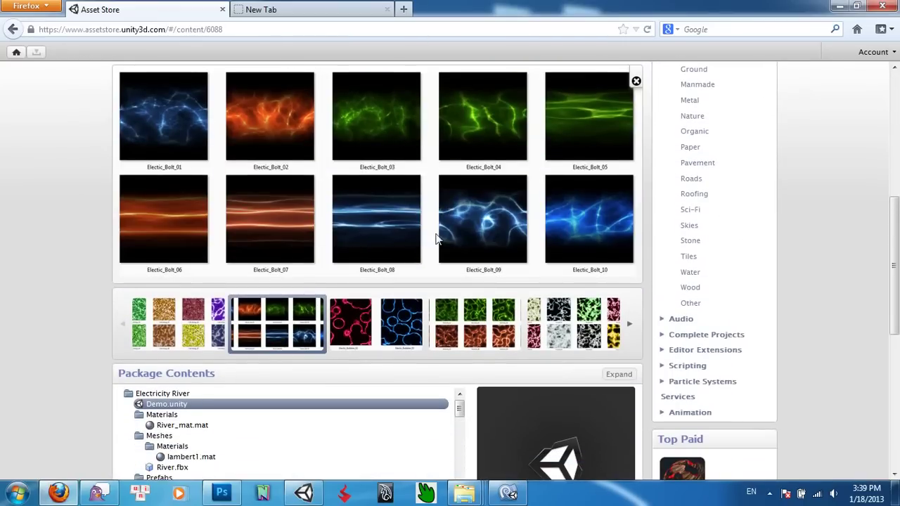
scroll(369, 194, up, 10)
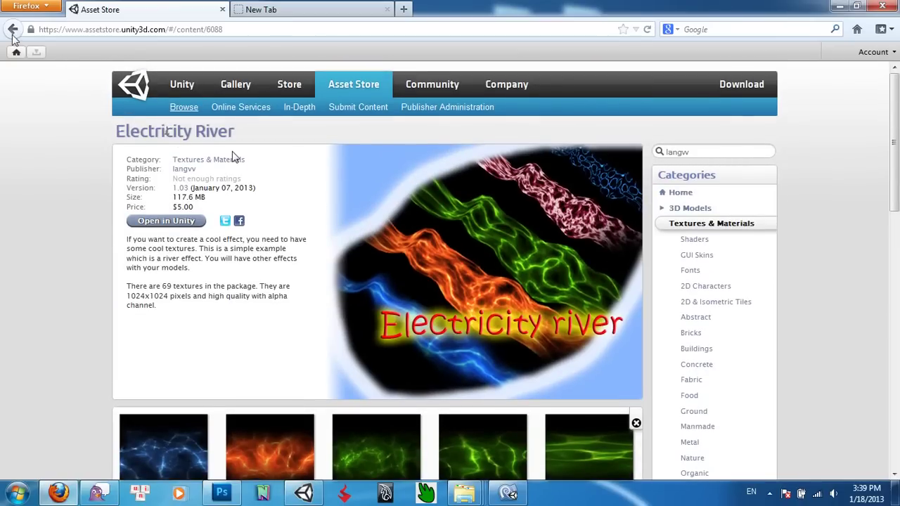
click(10, 30)
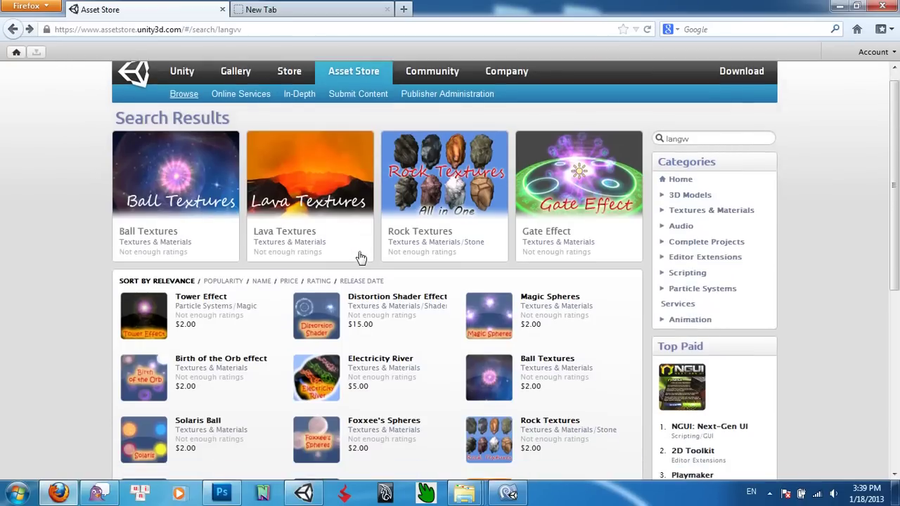
View the Birth of the Orb effect package and its BirthOfOrb texture previews, then return to the search results
scroll(357, 255, down, 3)
scroll(411, 261, down, 2)
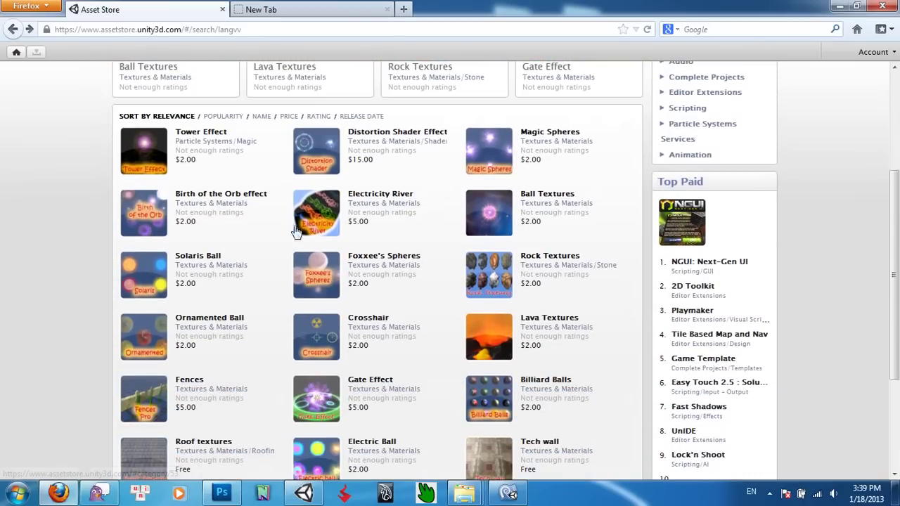
click(138, 211)
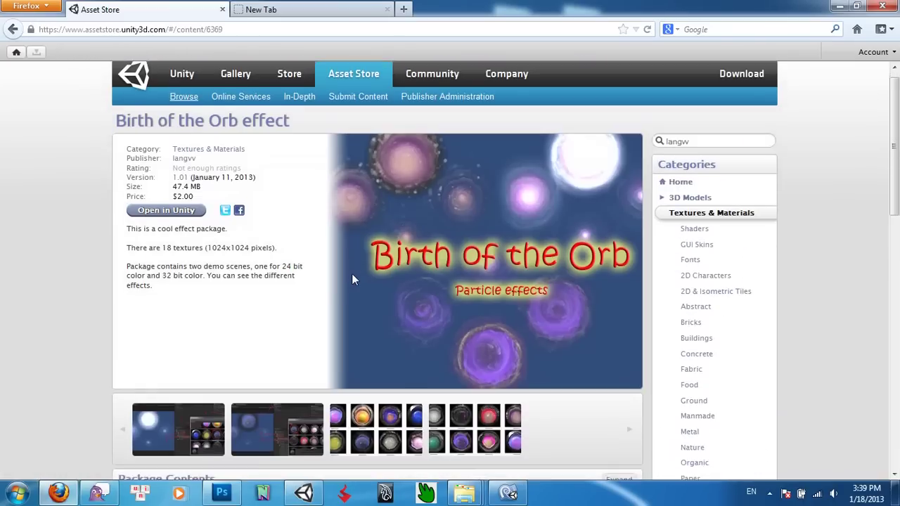
scroll(352, 273, down, 3)
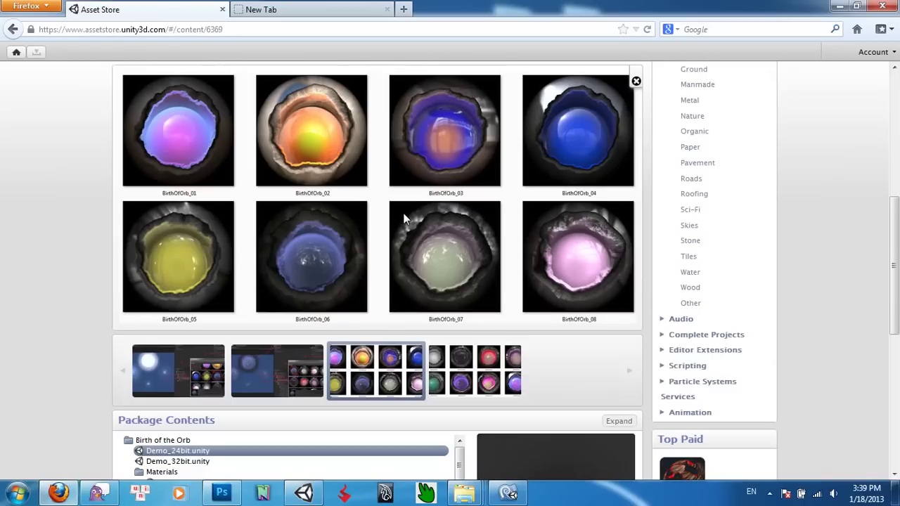
scroll(312, 211, up, 5)
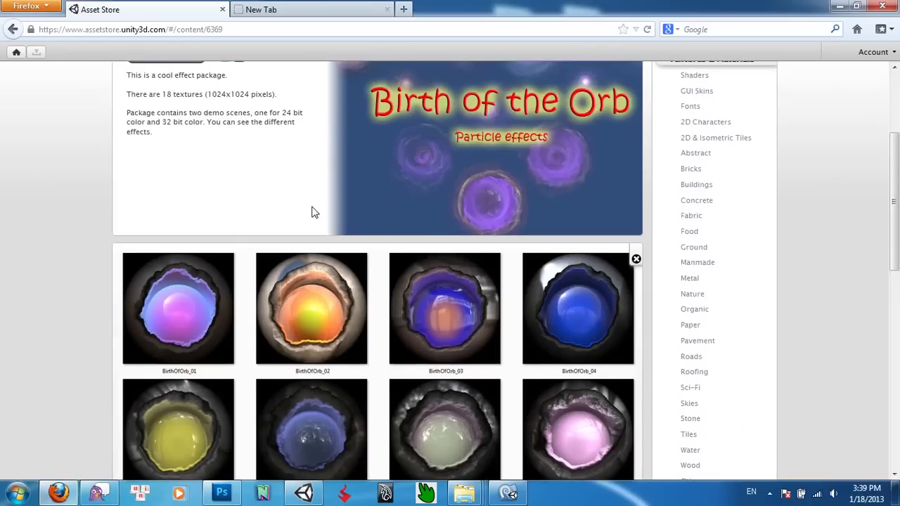
click(12, 30)
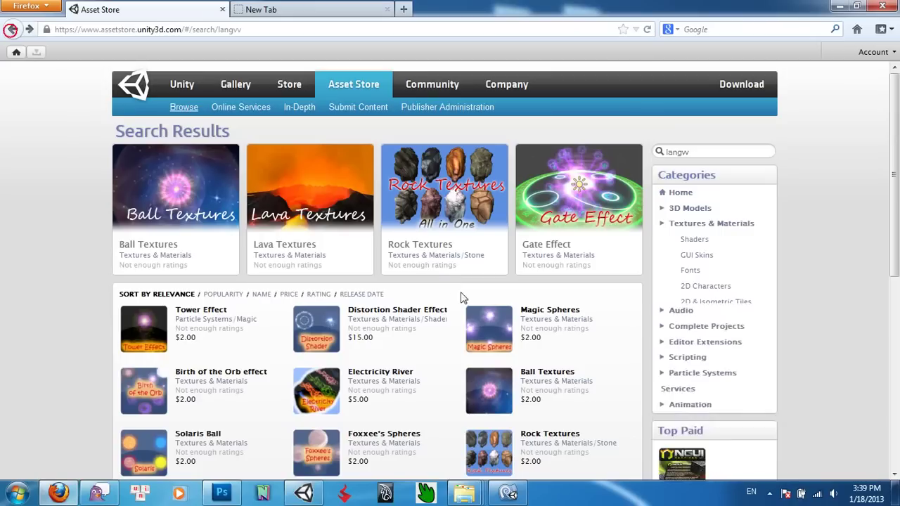
Look through the rest of the langvv packages in the search results and return to the upper listings
scroll(461, 297, down, 5)
scroll(436, 275, down, 3)
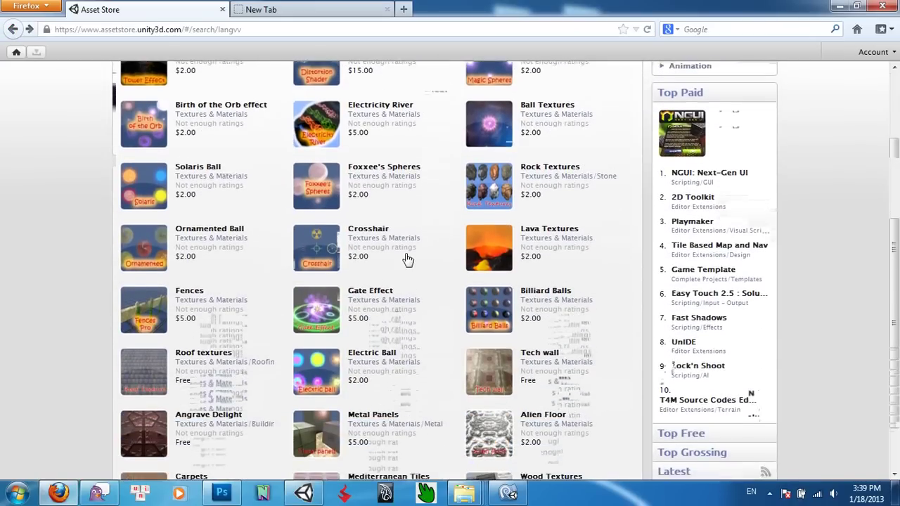
scroll(428, 252, down, 1)
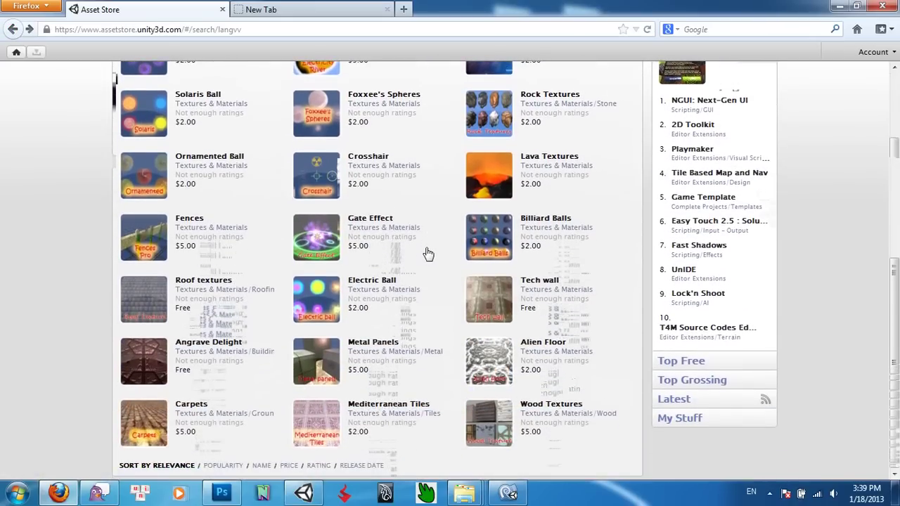
scroll(427, 263, up, 3)
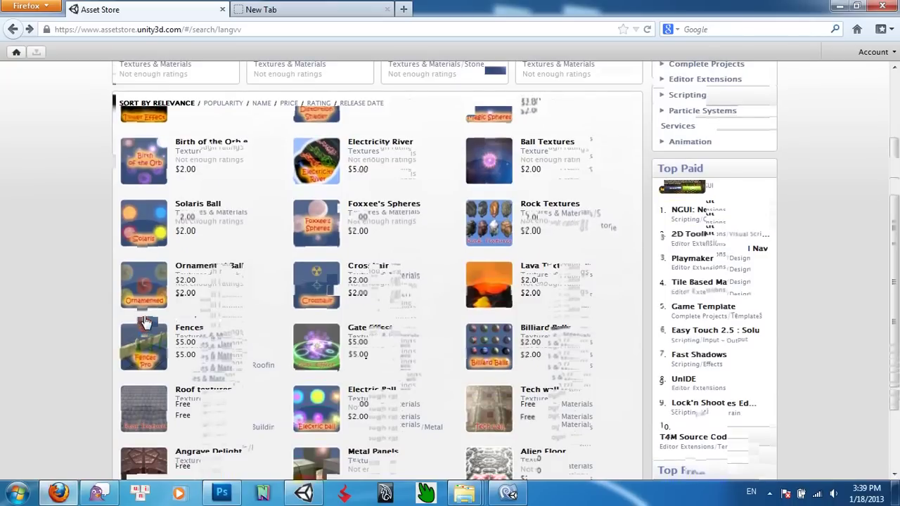
scroll(149, 309, up, 2)
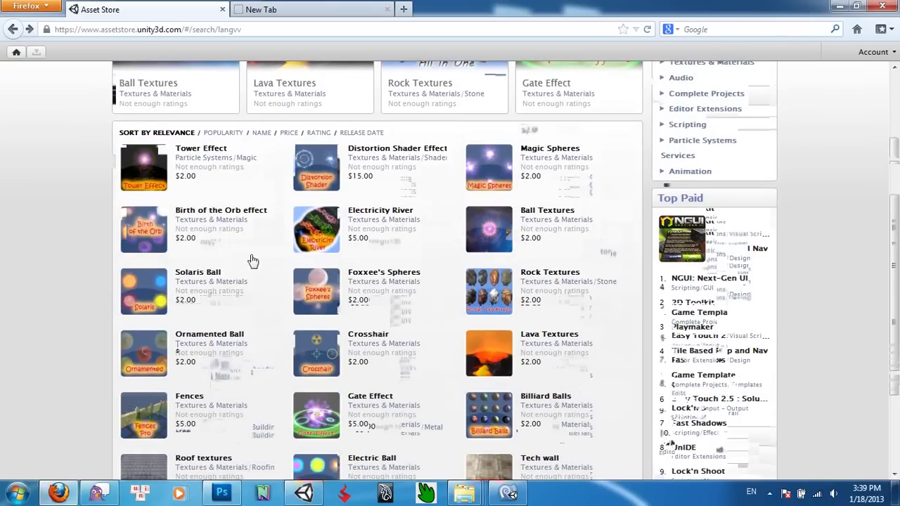
scroll(295, 292, up, 1)
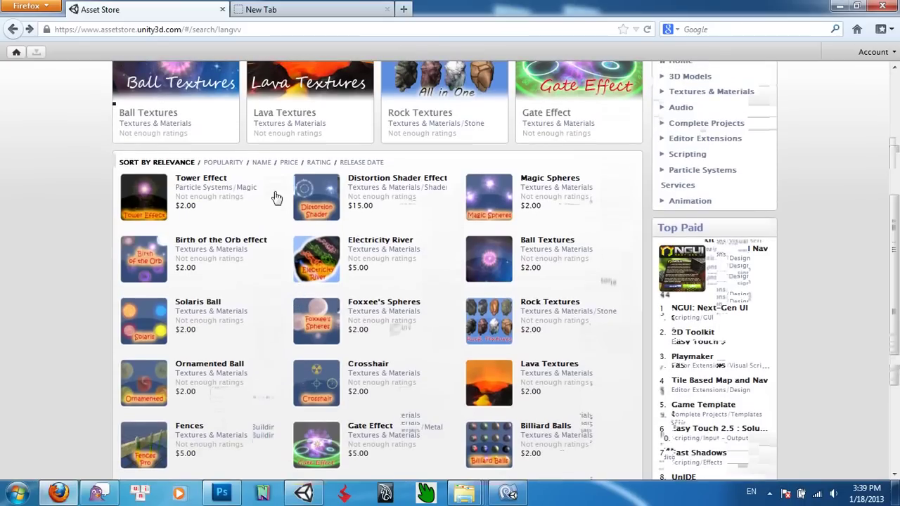
scroll(353, 299, up, 4)
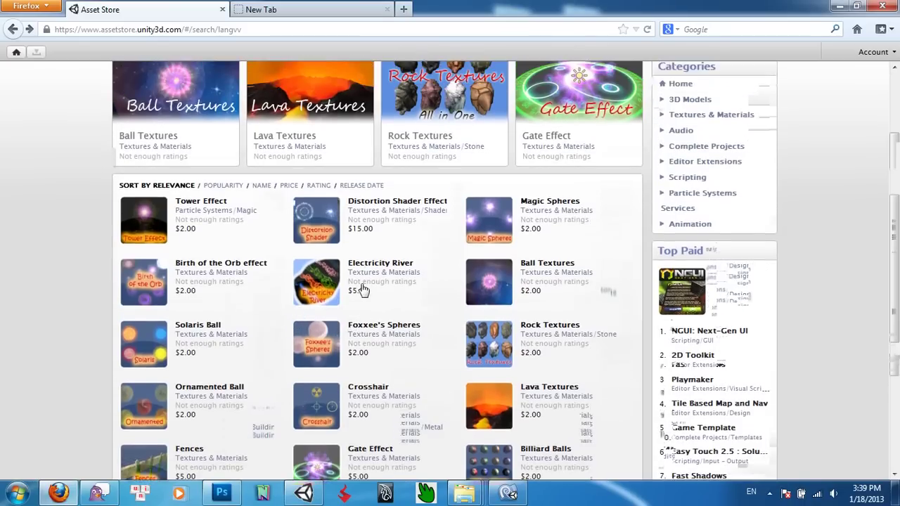
Switch to the Ring Effect folder window and view the Magic Spheres and Marble Padness textures inside the Sphere folder
click(840, 7)
mouse_move(460, 496)
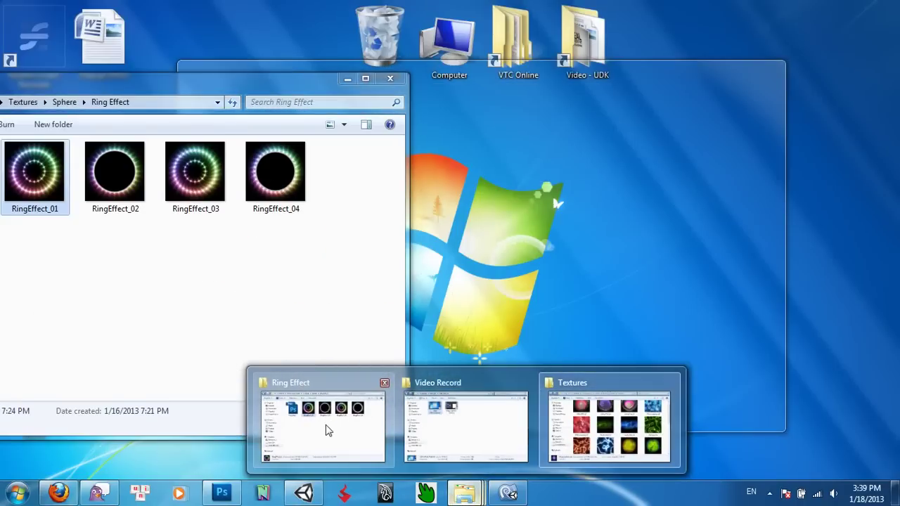
click(325, 424)
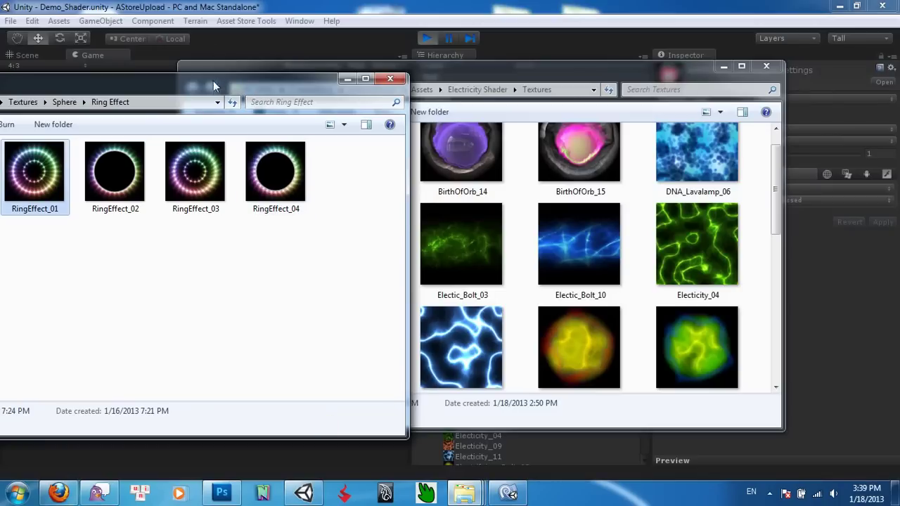
drag(213, 81, 526, 91)
click(375, 113)
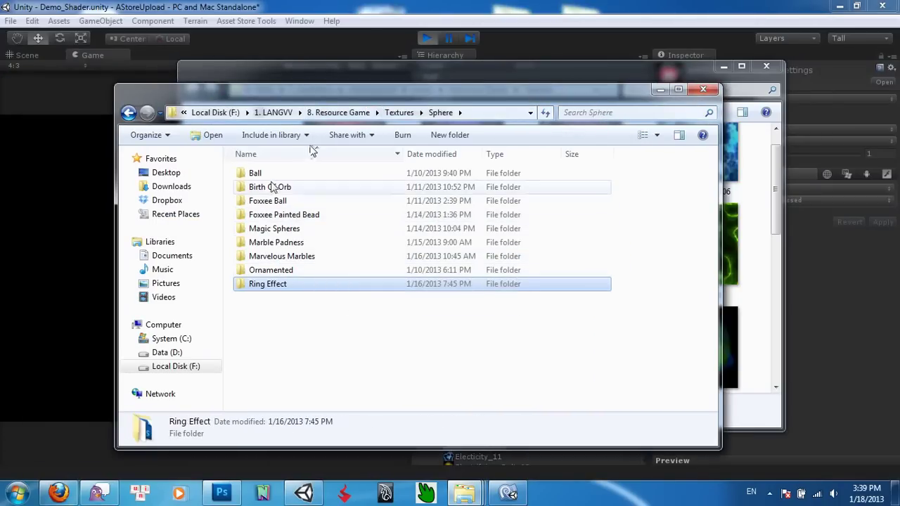
double_click(276, 229)
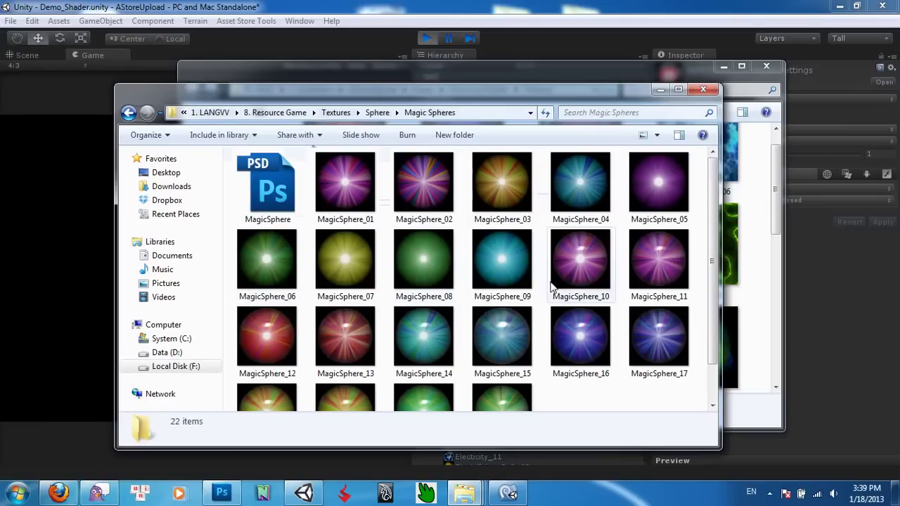
click(380, 115)
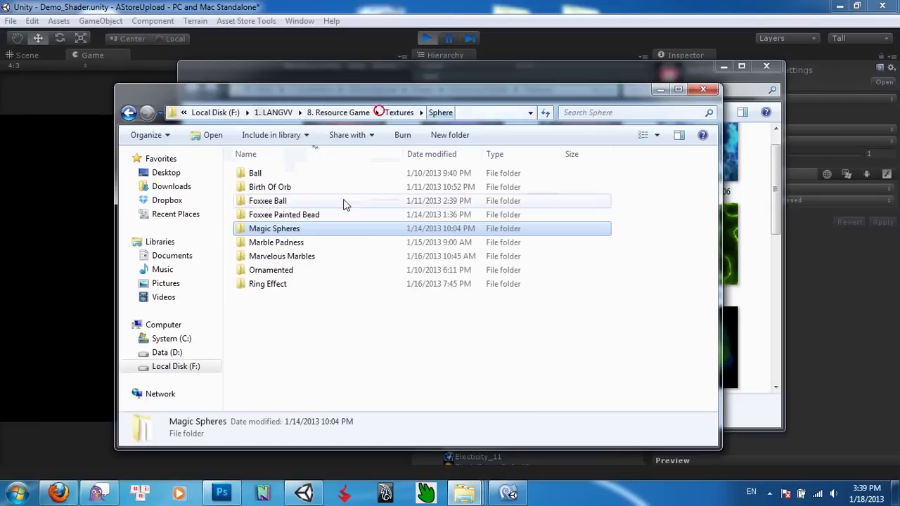
double_click(275, 243)
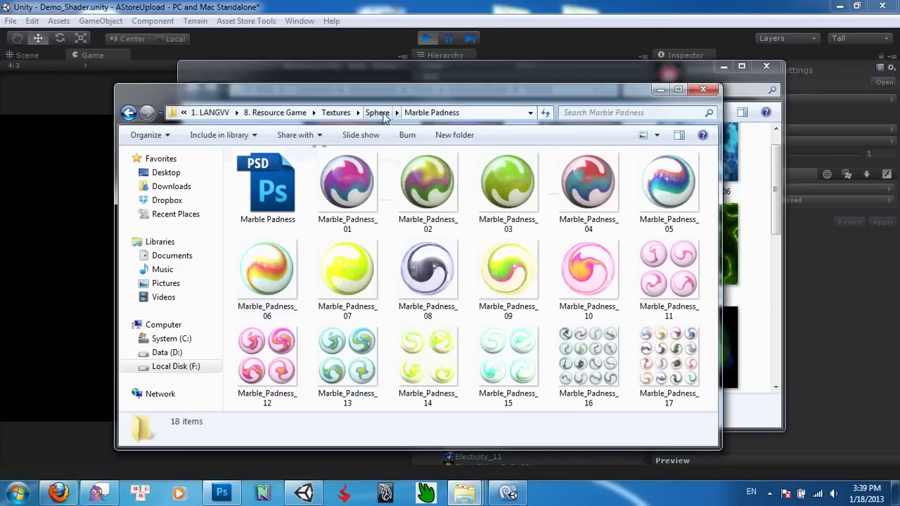
click(380, 116)
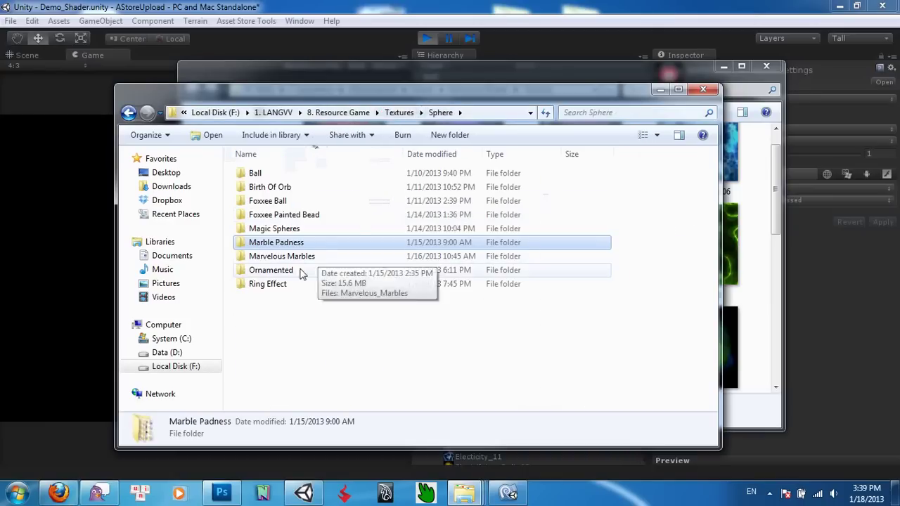
Open the Energy folder under Textures, view the Electric_Bolt images and return to Energy
click(388, 116)
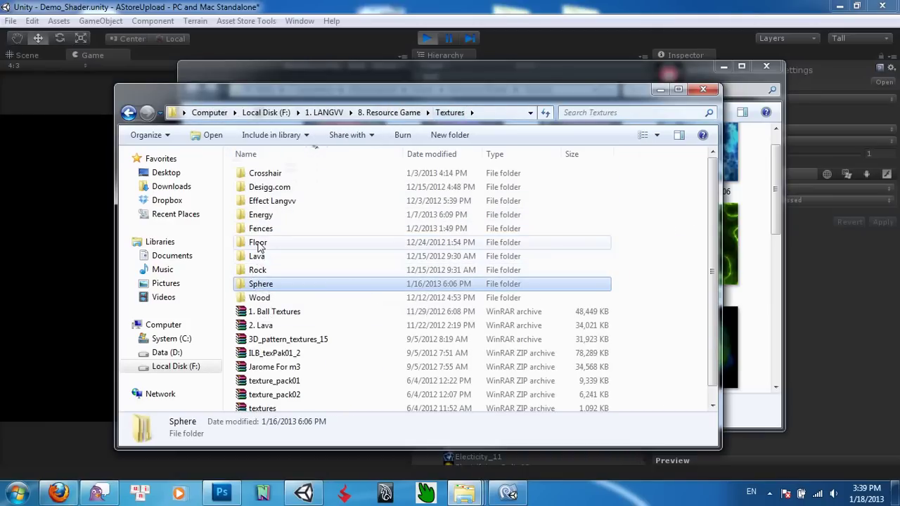
double_click(259, 215)
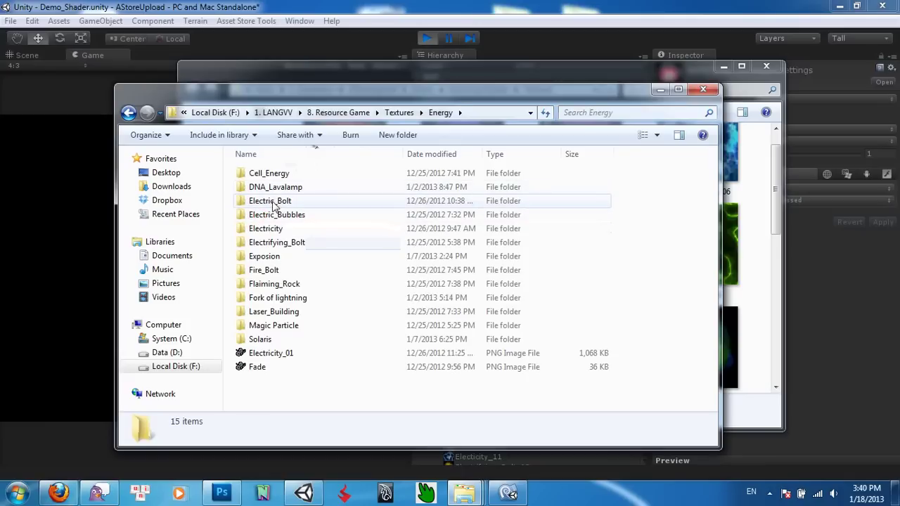
double_click(267, 201)
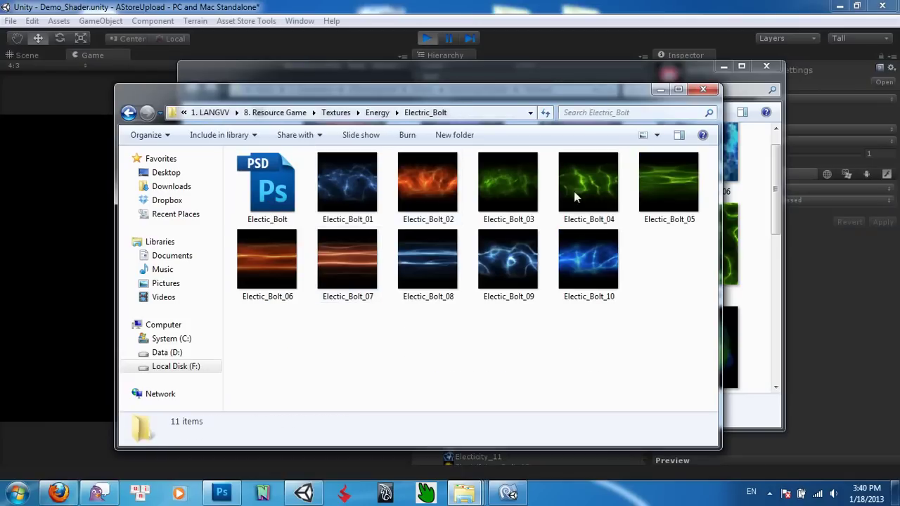
click(425, 177)
drag(542, 102, 531, 136)
click(363, 147)
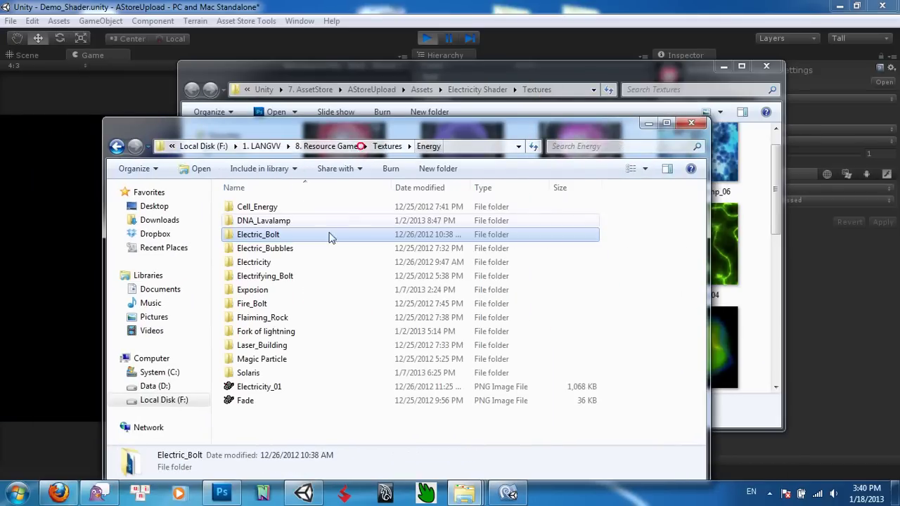
View the Magic Particle textures, select the Fork of lightning folder and go back up to Textures
double_click(276, 360)
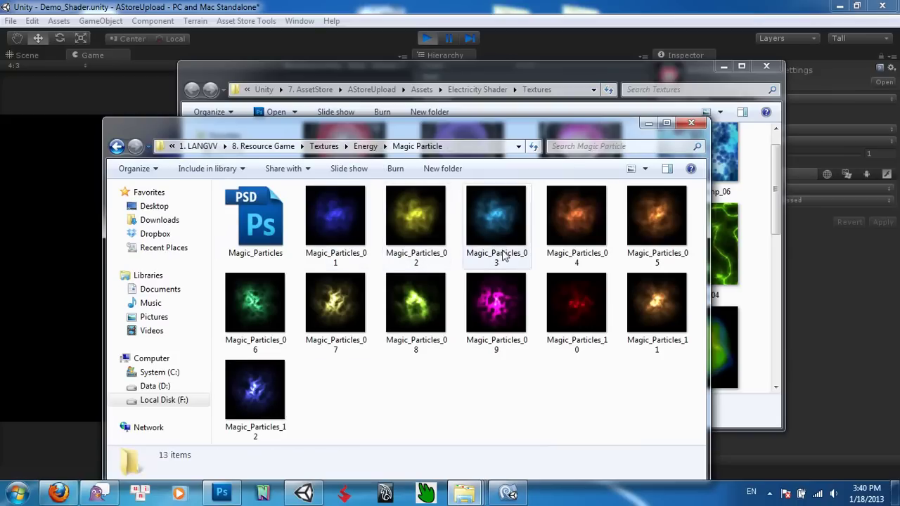
click(364, 146)
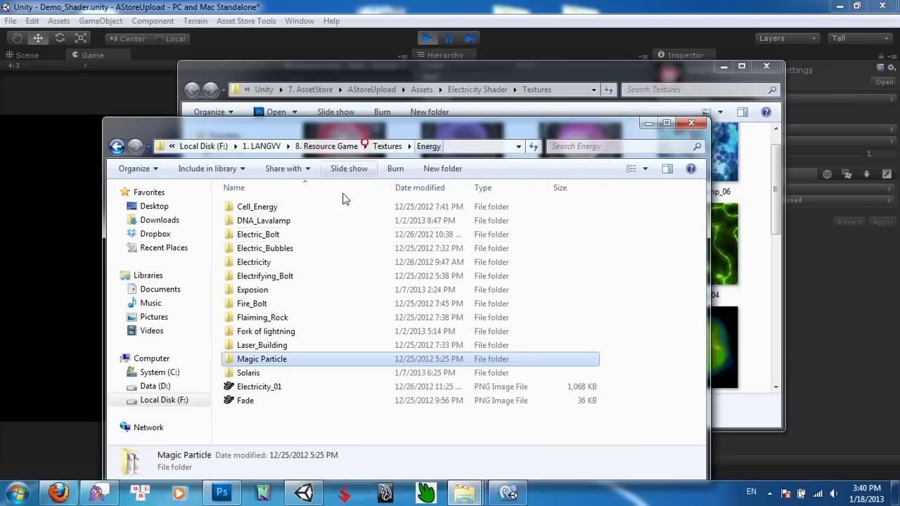
click(272, 336)
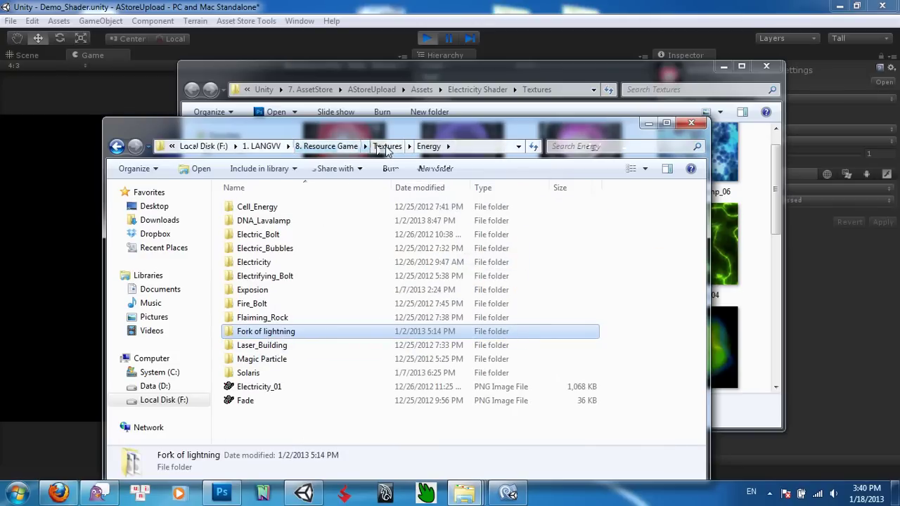
click(388, 147)
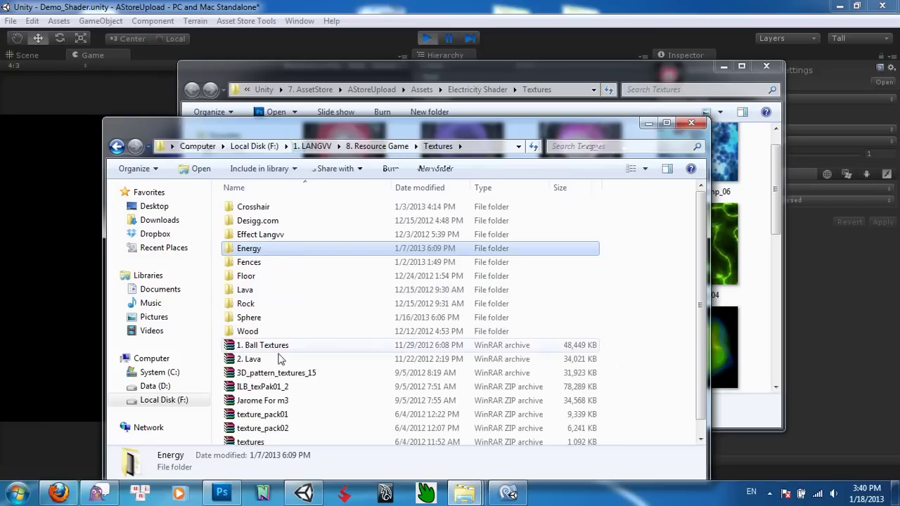
View the Ring Effect textures in the Sphere folder and minimize both folder windows to return to Unity
double_click(250, 320)
double_click(260, 317)
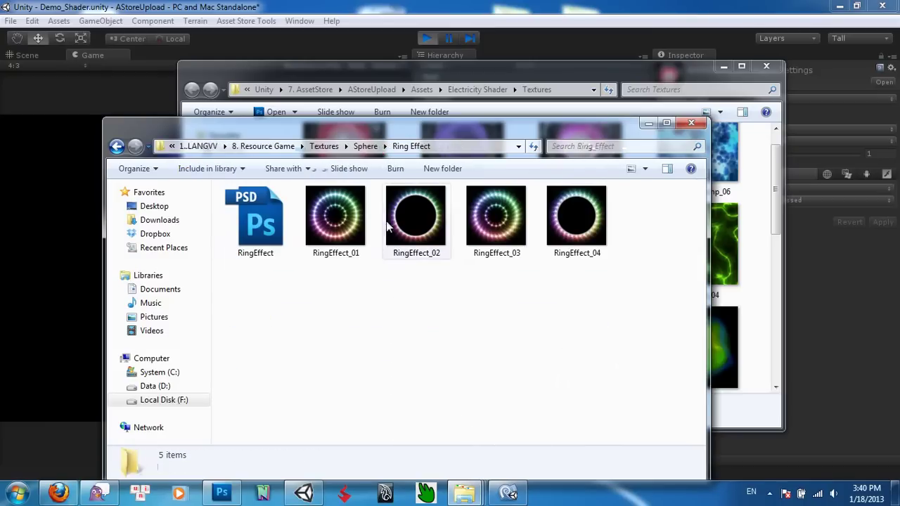
drag(643, 136, 370, 139)
click(722, 66)
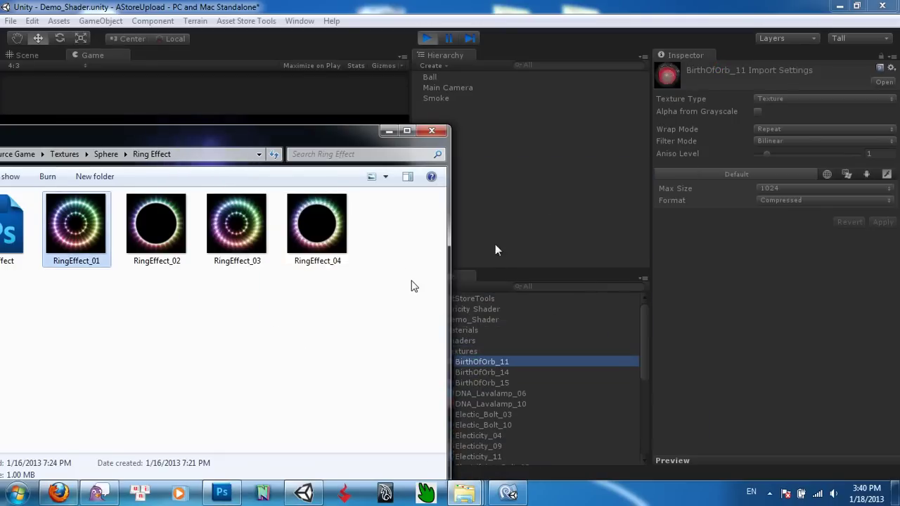
click(386, 132)
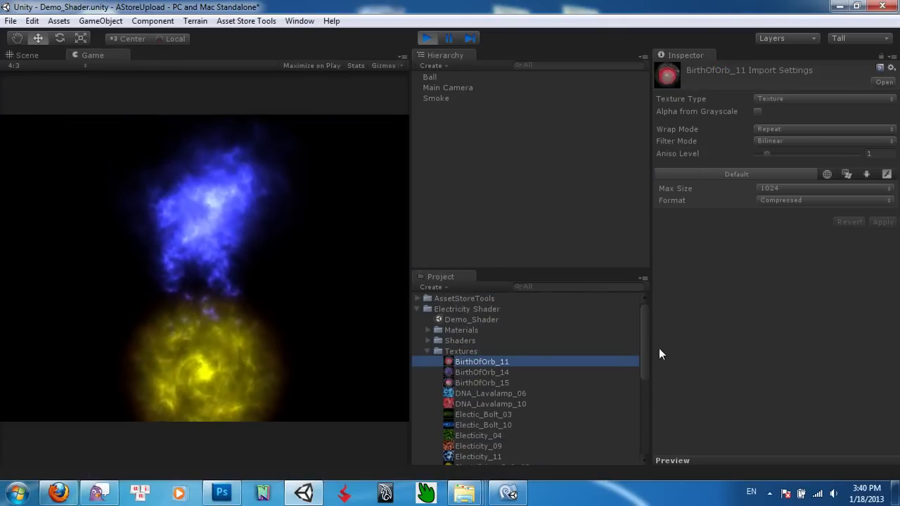
Locate RingEffect_01 in the project's Textures folder and assign it as the Main Texture of the Ball's material
drag(648, 366, 649, 430)
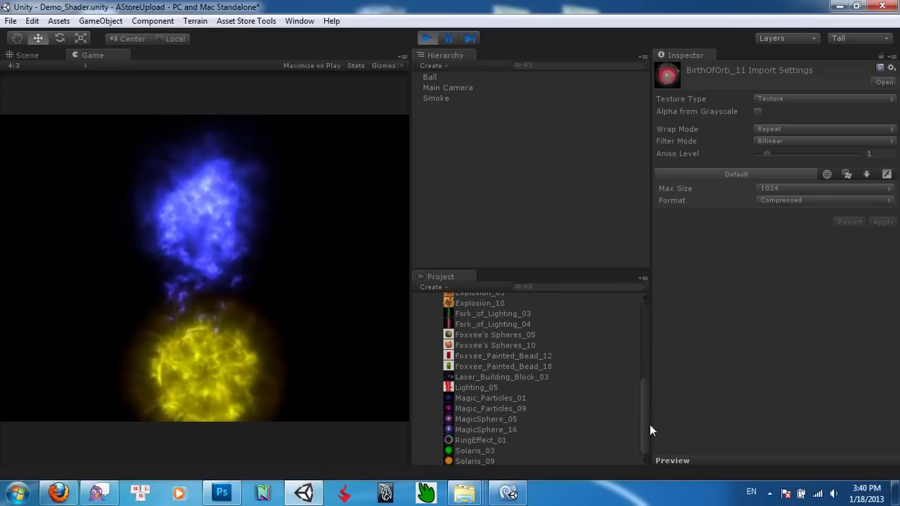
click(473, 440)
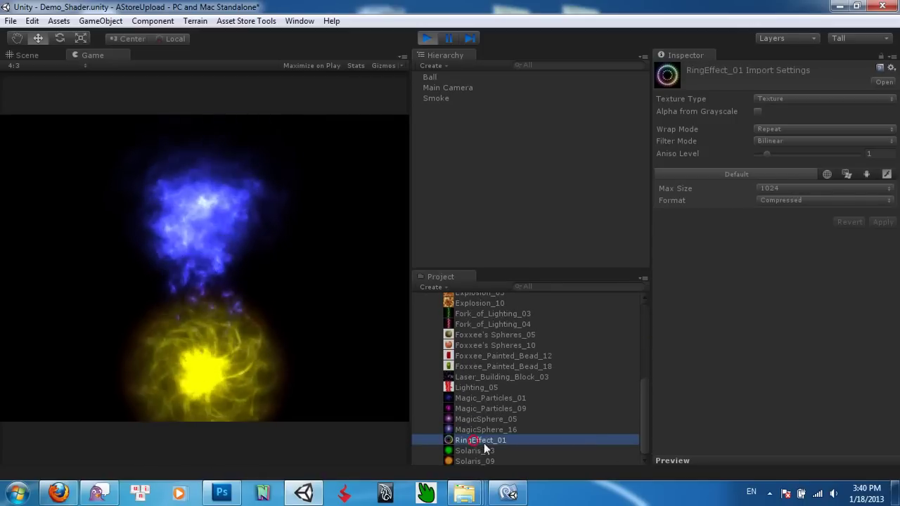
click(430, 79)
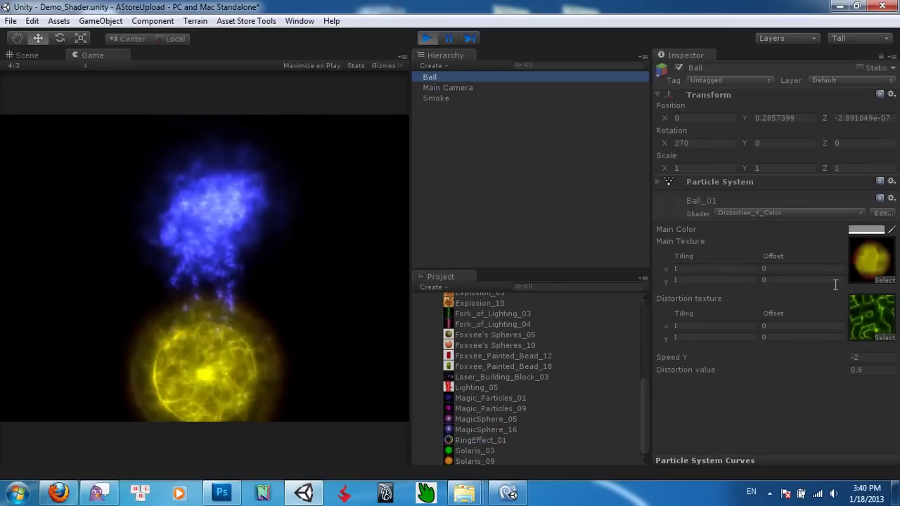
click(884, 280)
scroll(515, 299, down, 2)
click(553, 280)
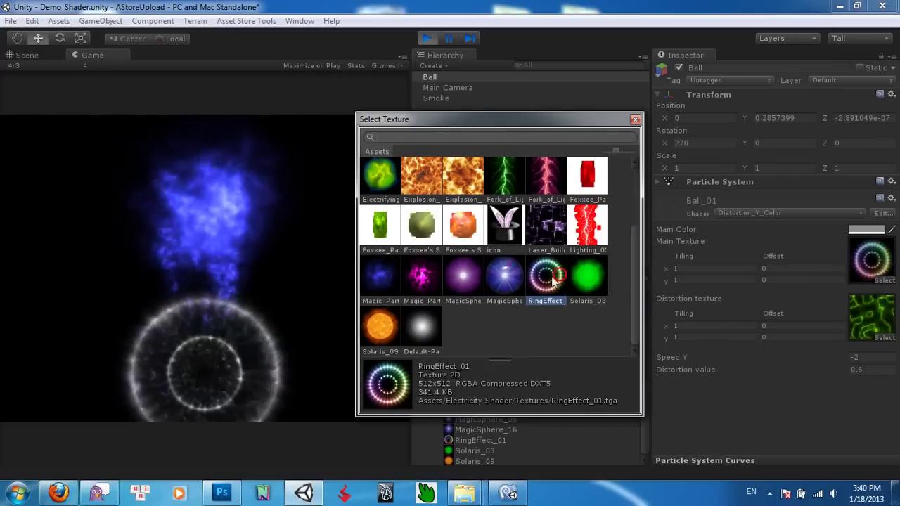
click(634, 120)
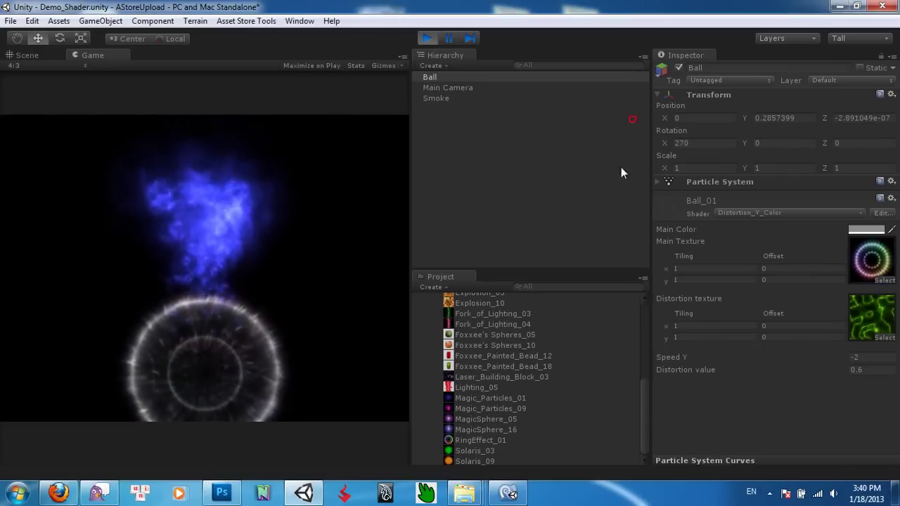
Keep Electicity_04 as the Ball's distortion texture, try a Distortion value of 2 and settle on 1
click(884, 338)
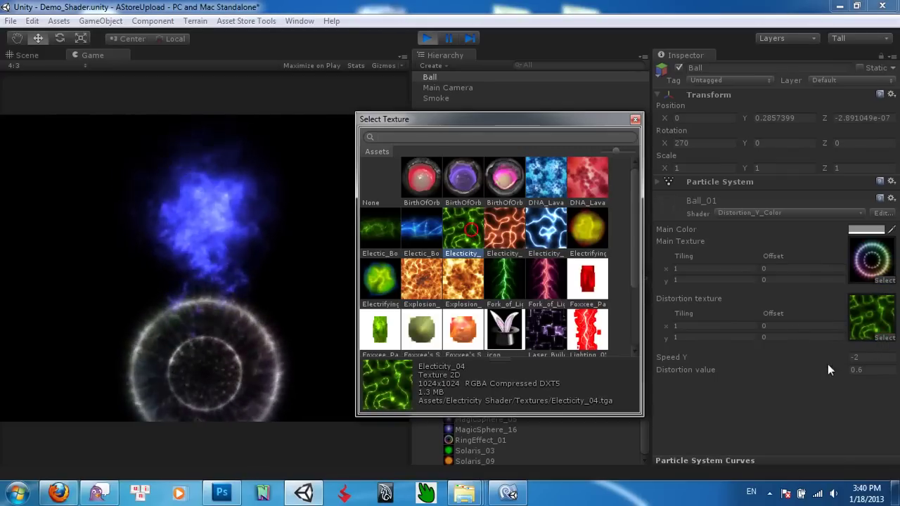
click(868, 369)
text(2)
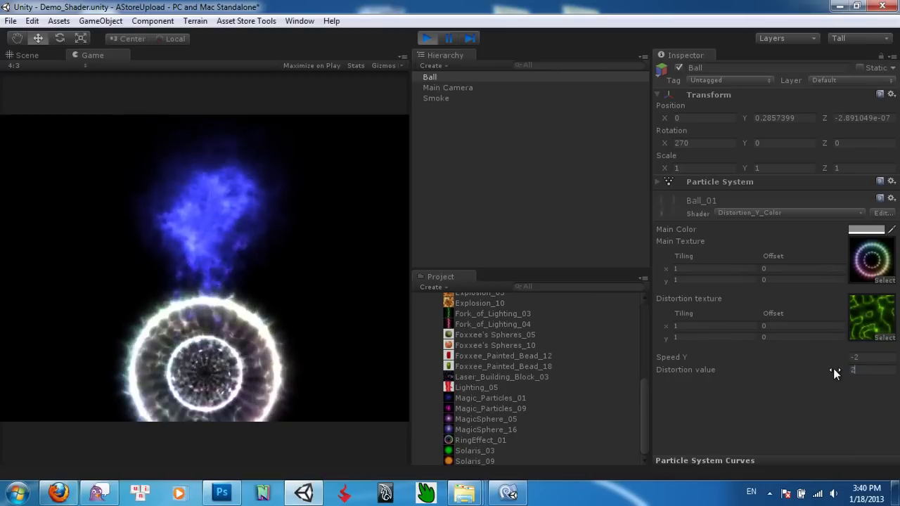
key(BackSpace)
text(1)
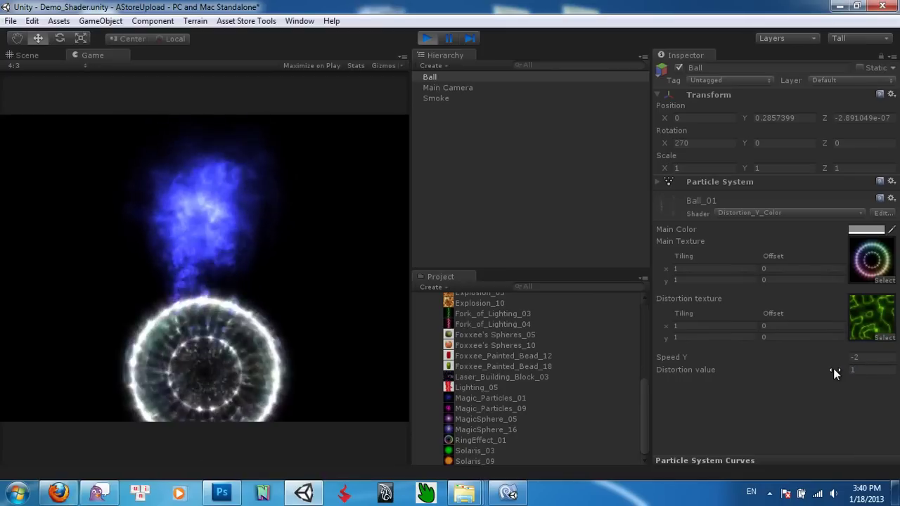
Show the effect in the Scene view and set the Ball's distortion texture to MagicSphere_05
click(35, 55)
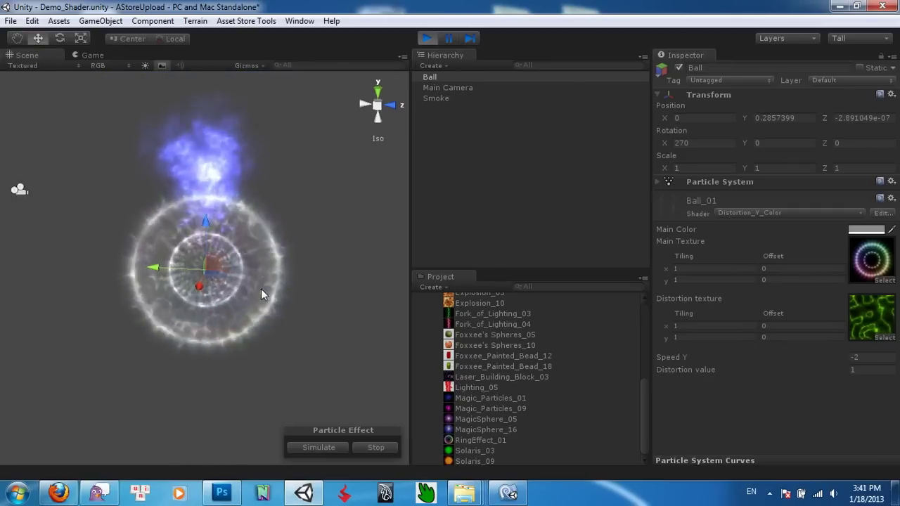
click(883, 338)
scroll(484, 274, down, 3)
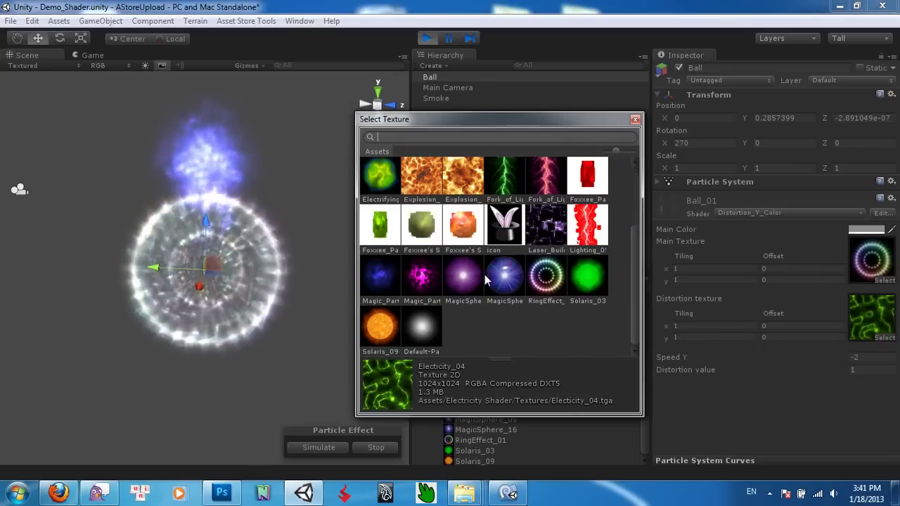
click(462, 278)
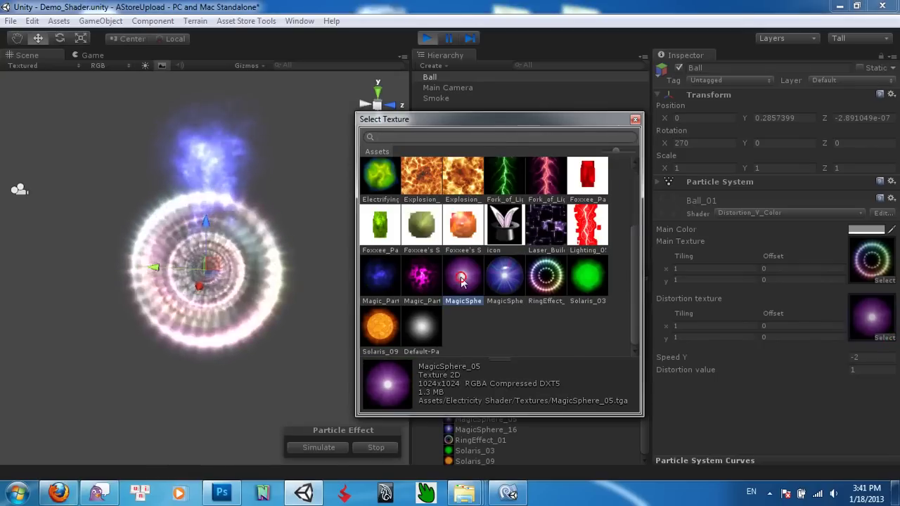
Try Magic_Particles_09 as the Ball's distortion texture and show the effect in the Game view
click(425, 279)
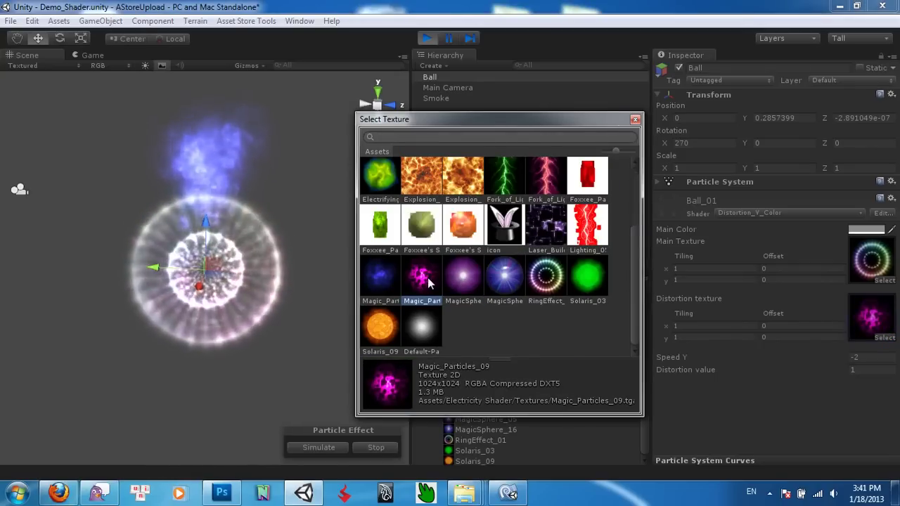
key(Escape)
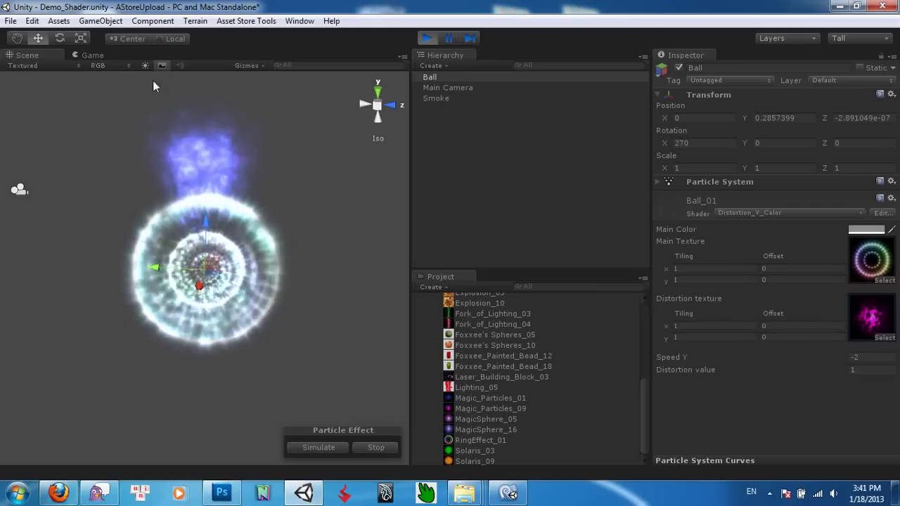
click(92, 55)
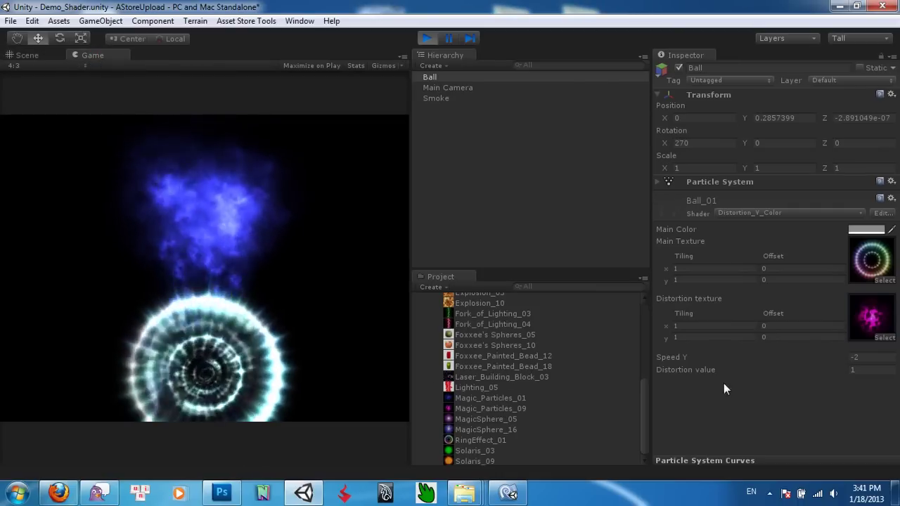
Try a Distortion value of 0.5 on the Ball's material and return it to 1
click(848, 370)
text(0.5)
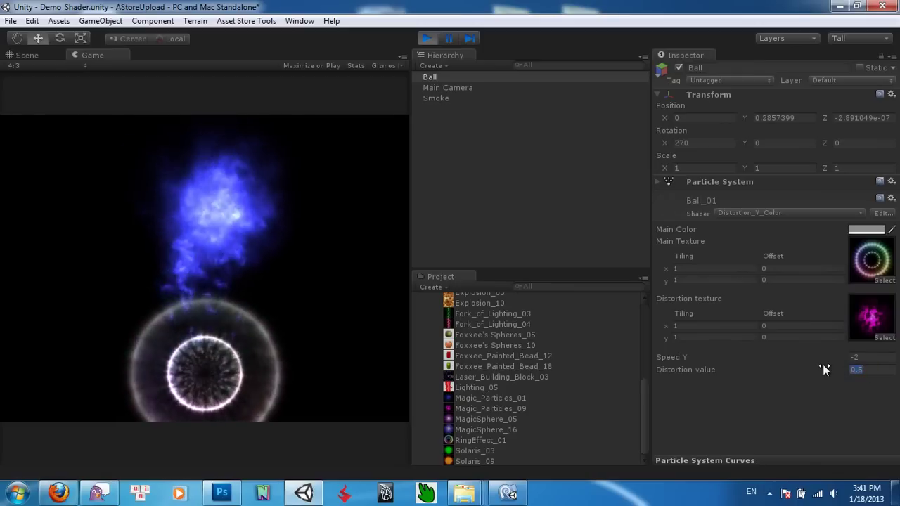
text(3)
key(BackSpace)
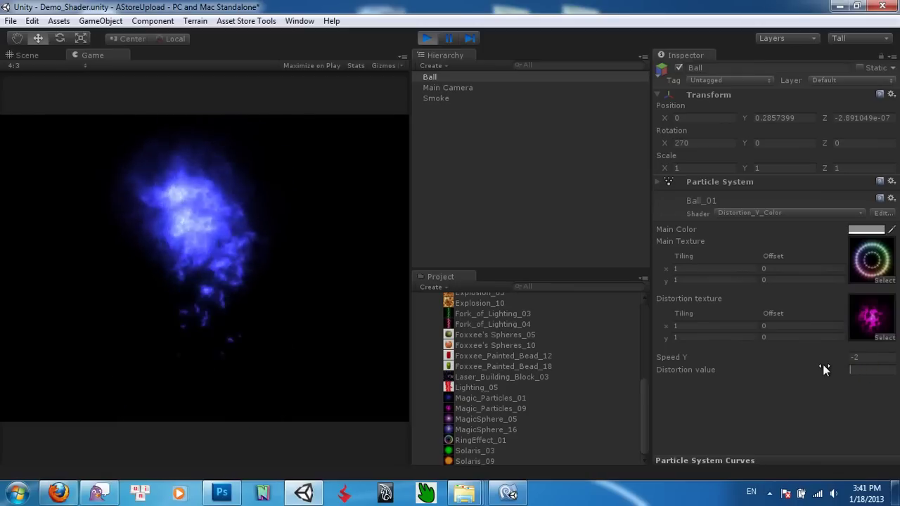
text(1)
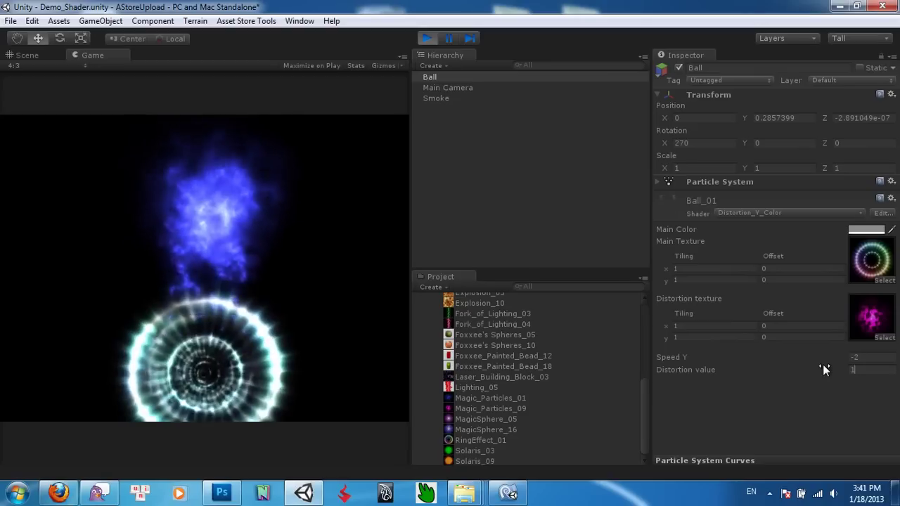
Set the Speed Y of the Ball's material to -6
click(843, 357)
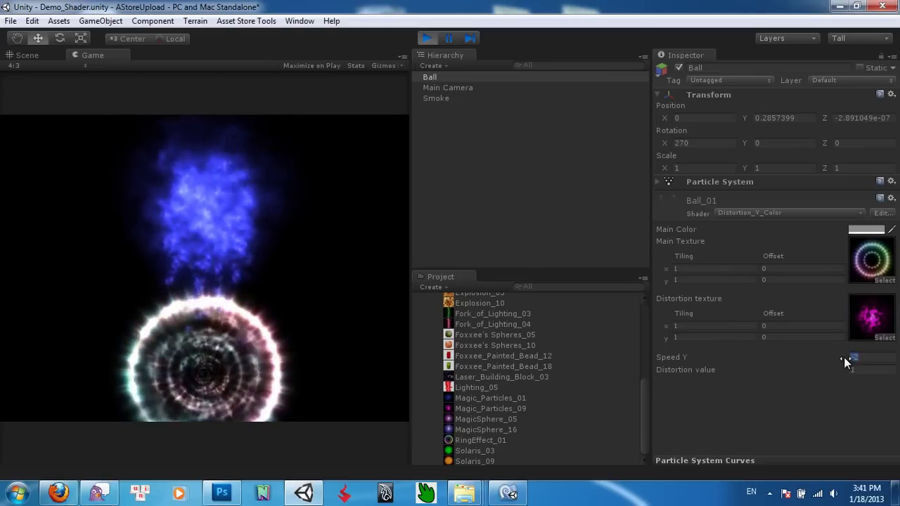
key(BackSpace)
text(-6)
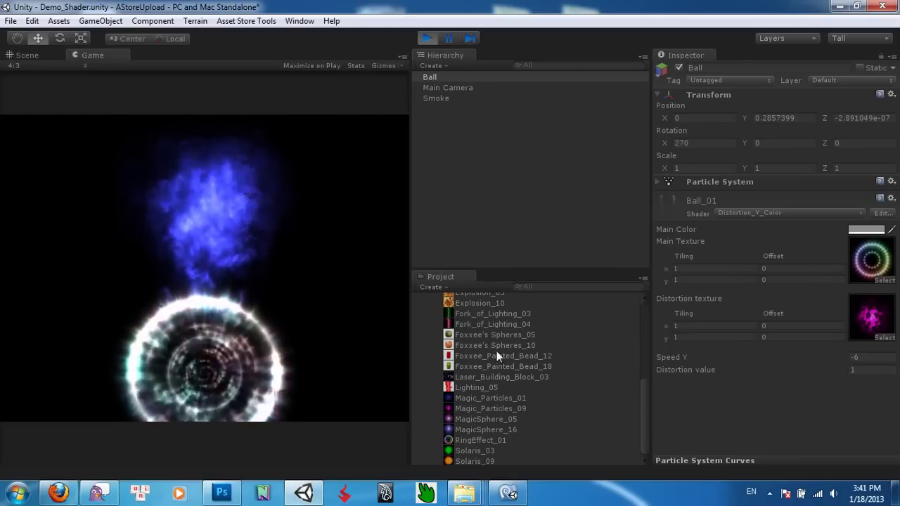
Try Magic_Particles_01, BirthOfOrb_15 and DNA_Lavalamp_10 as the Ball's distortion texture, and set the Distortion value to 0.2
click(884, 338)
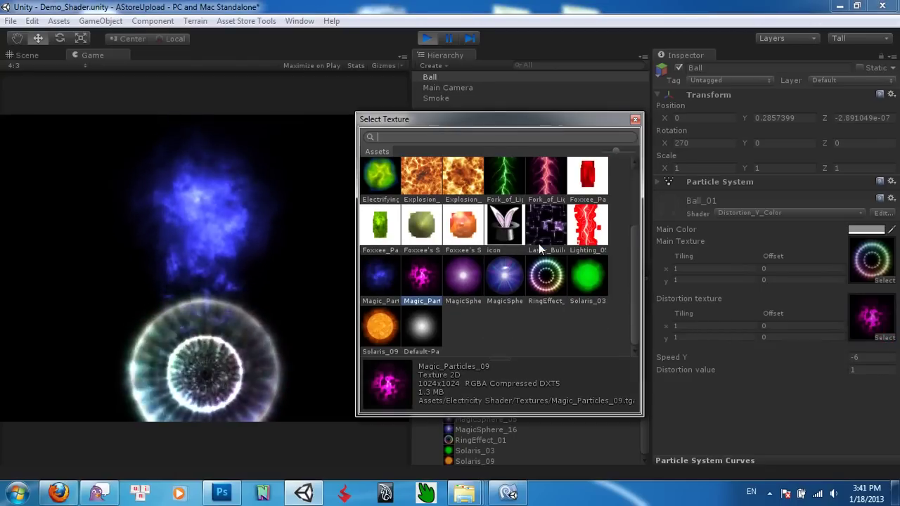
click(384, 278)
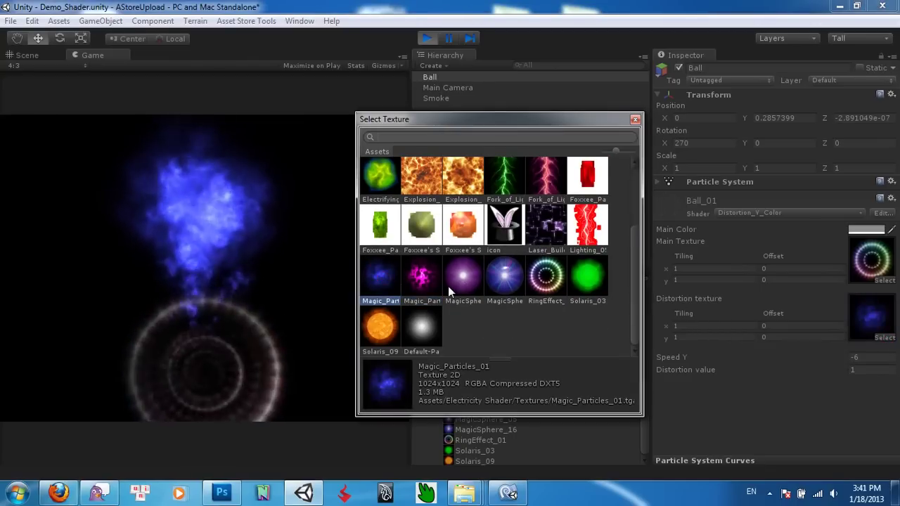
scroll(448, 286, up, 3)
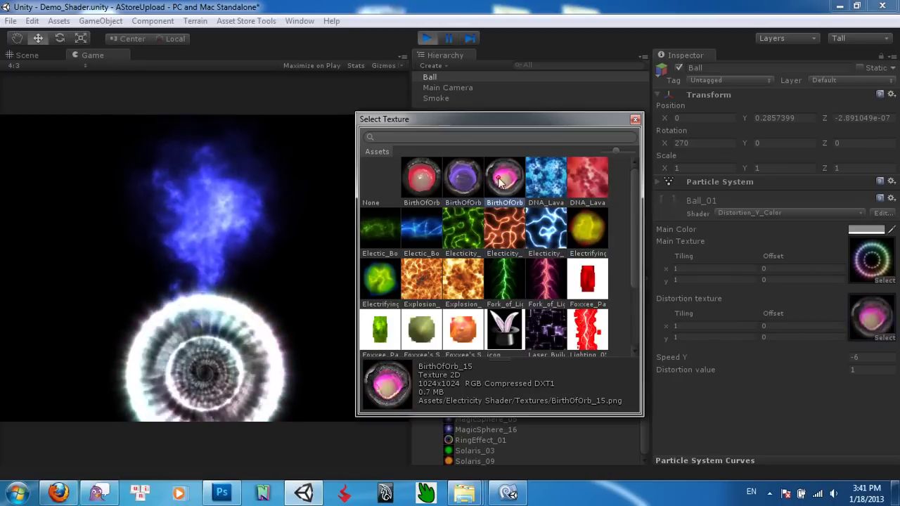
click(591, 179)
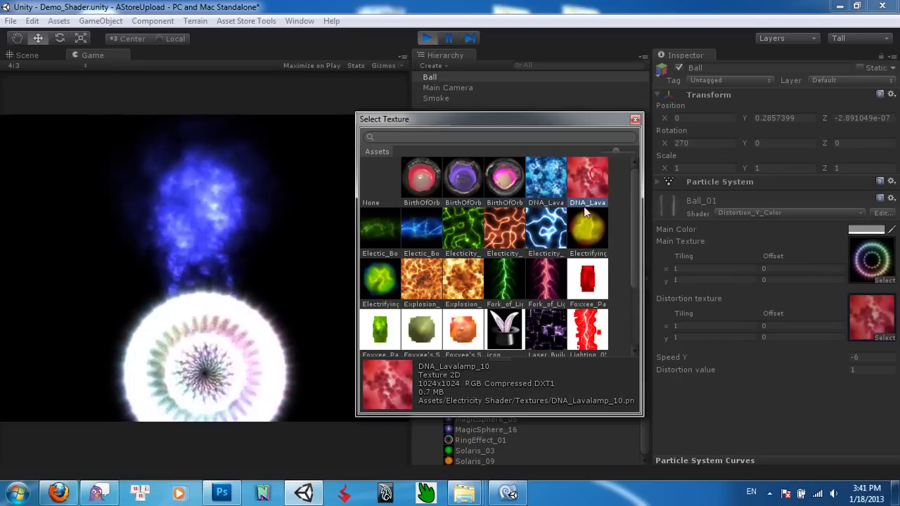
click(852, 370)
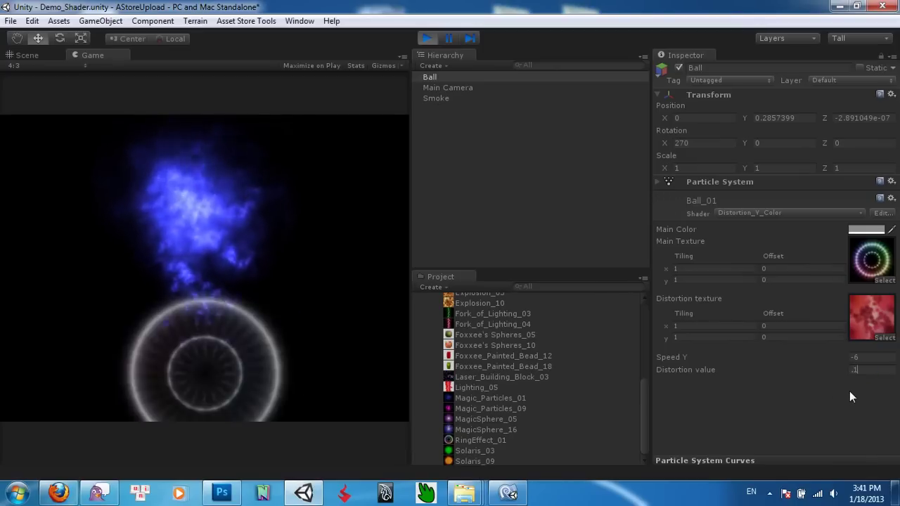
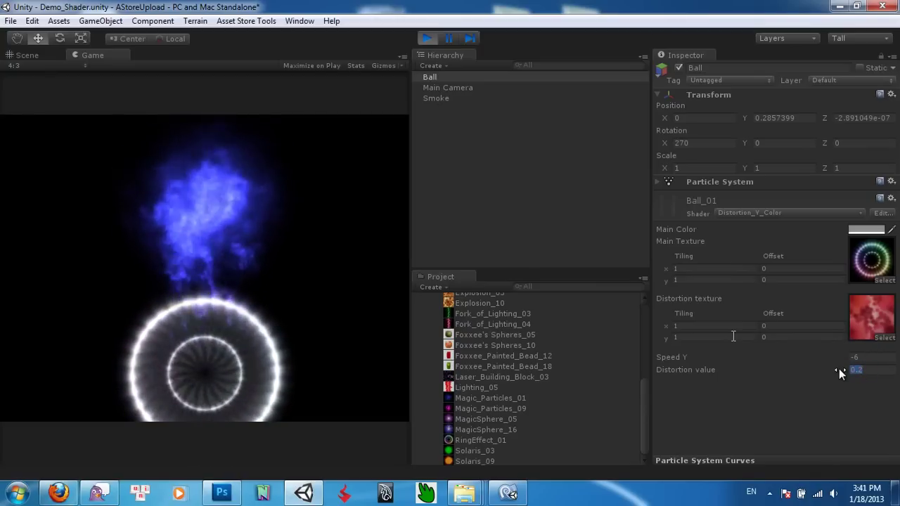
Set the Ball's distortion texture to Electic_Bolt_03 with a Distortion value of 2, and compare the effect in the Scene and Game views
click(884, 337)
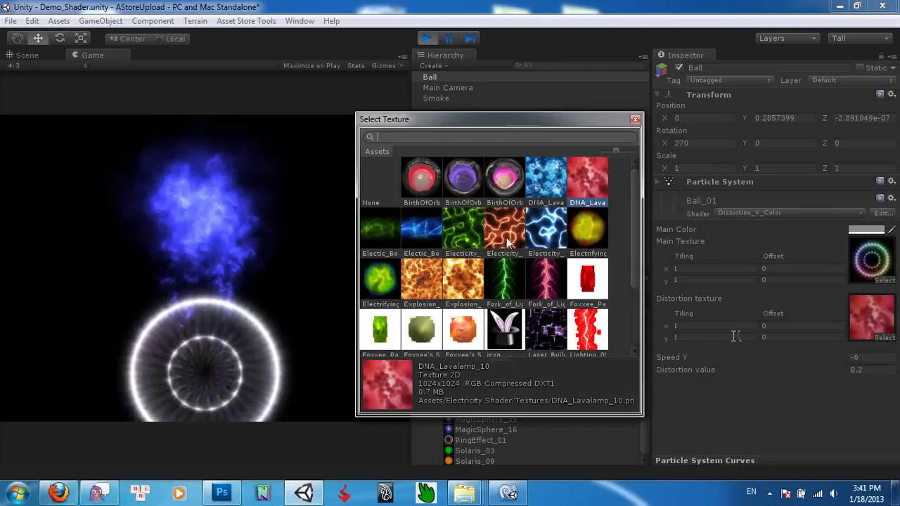
click(383, 230)
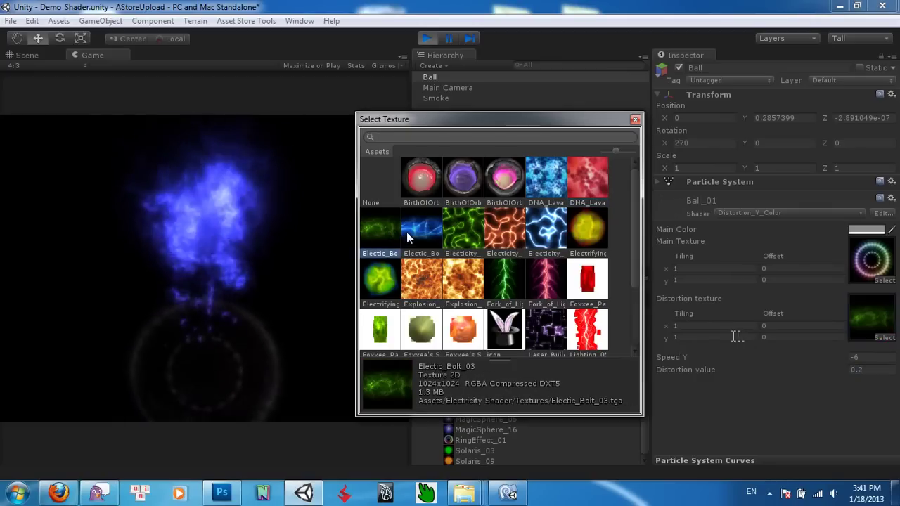
click(634, 120)
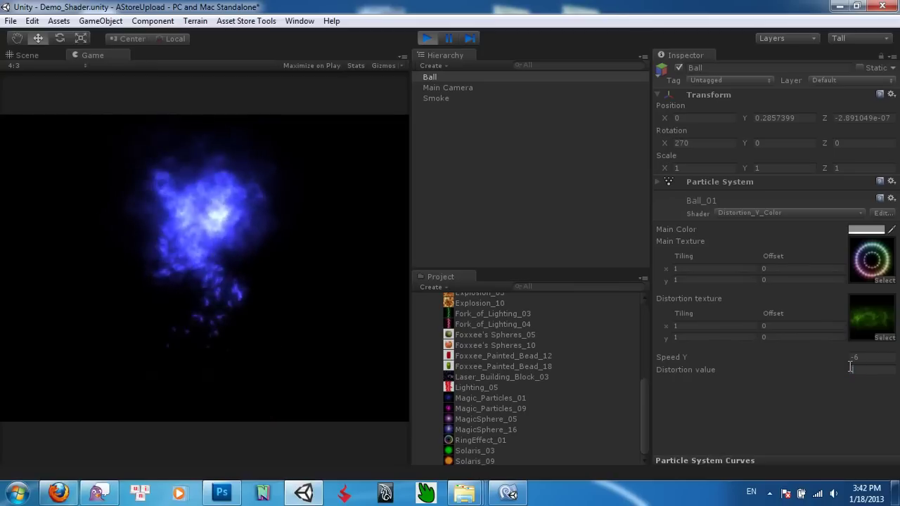
key(BackSpace)
text(2)
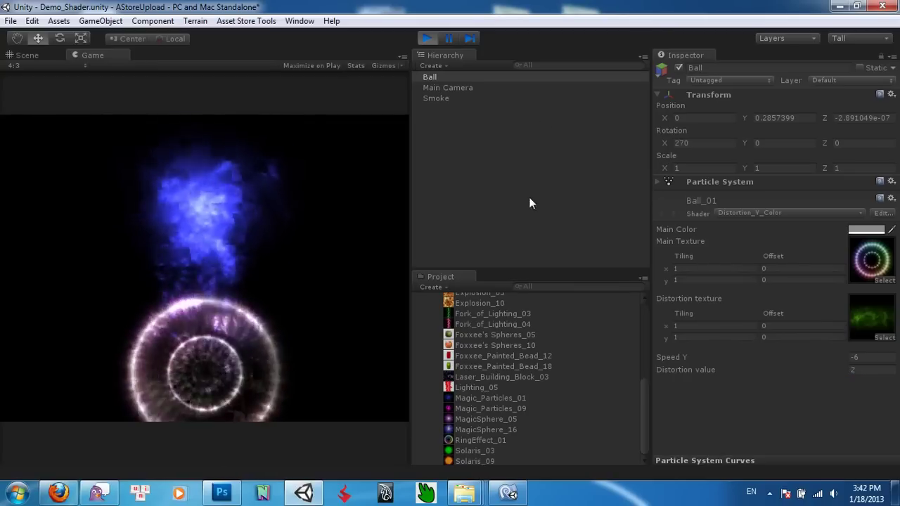
click(51, 56)
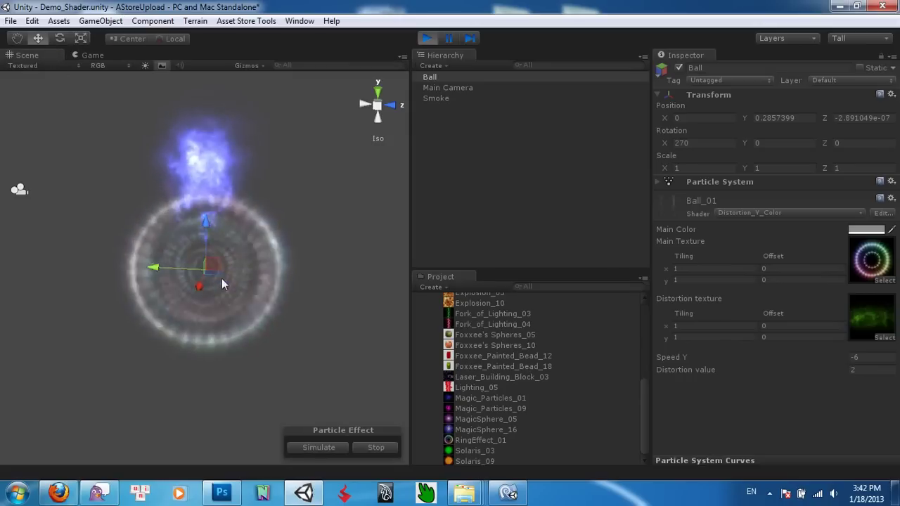
click(85, 58)
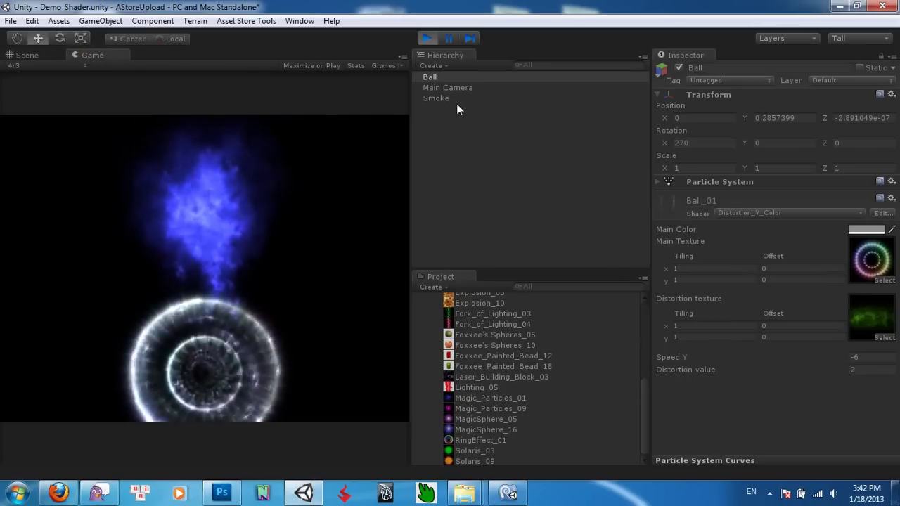
Expand the main settings of the Ball's Particle System and set its Start Speed to 1
click(443, 78)
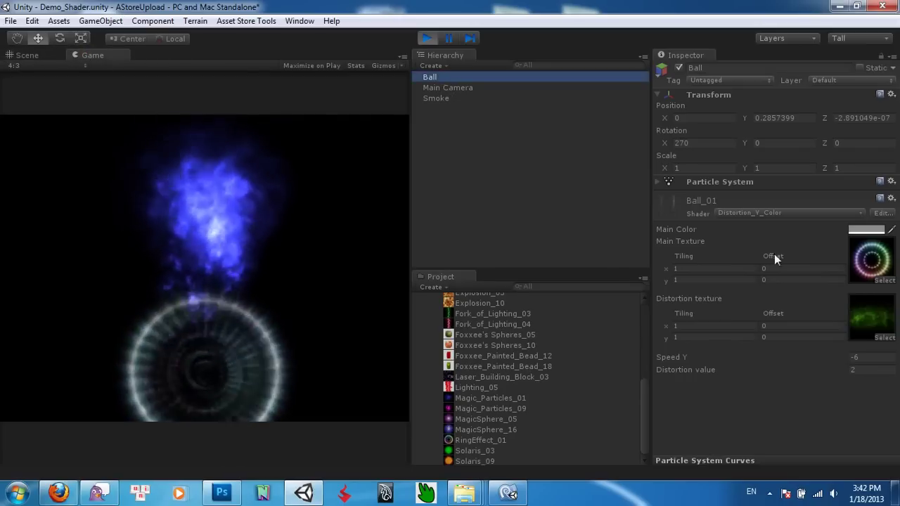
click(656, 181)
scroll(719, 249, down, 3)
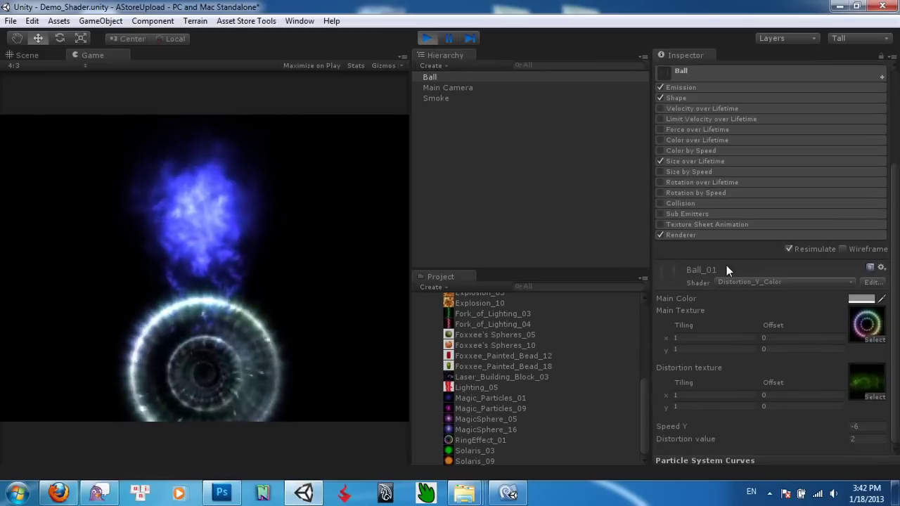
scroll(717, 247, up, 3)
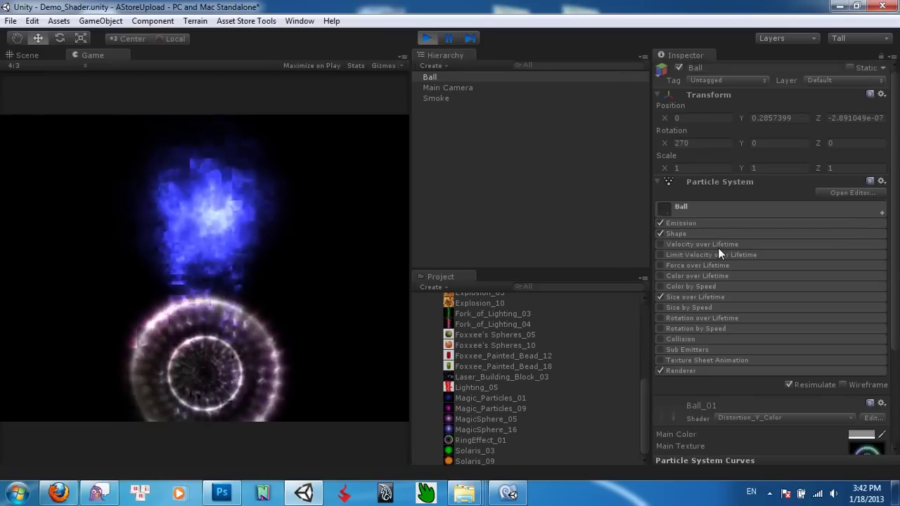
scroll(718, 248, down, 3)
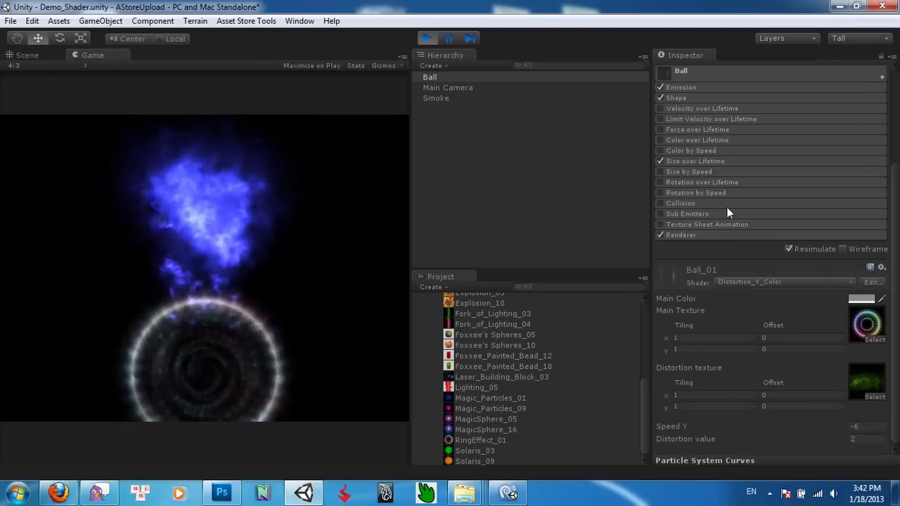
scroll(727, 207, up, 3)
click(697, 208)
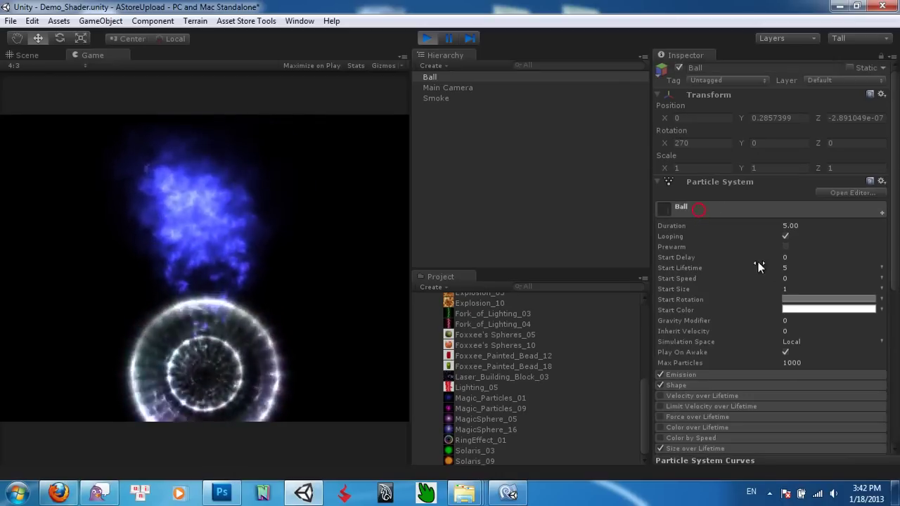
scroll(703, 316, down, 2)
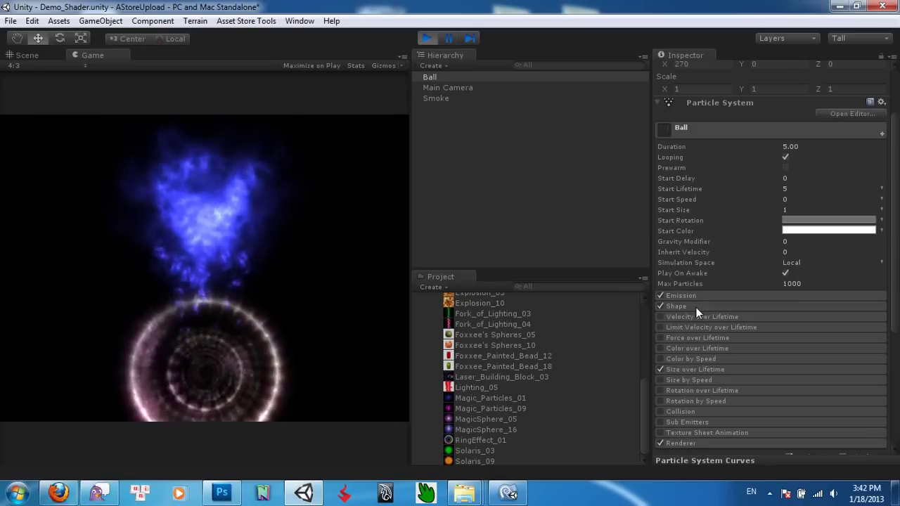
click(784, 199)
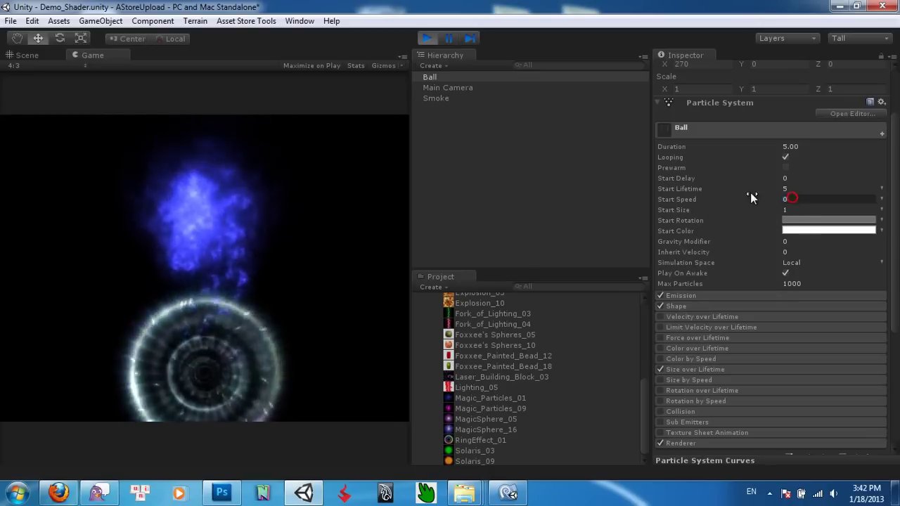
text(1)
key(Return)
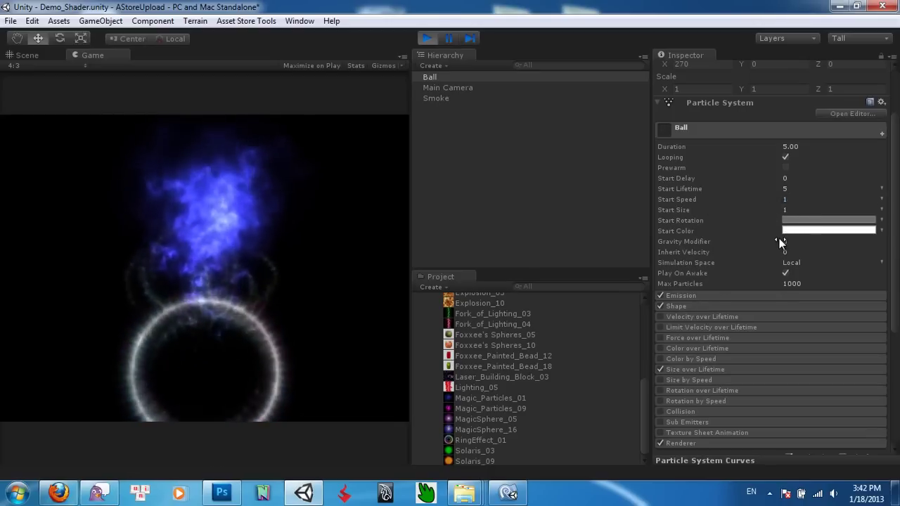
Assign Electrifying_Bolt_03 as the Main Texture of the Ball's material and show the effect in the Scene view
scroll(778, 248, down, 3)
scroll(769, 250, down, 2)
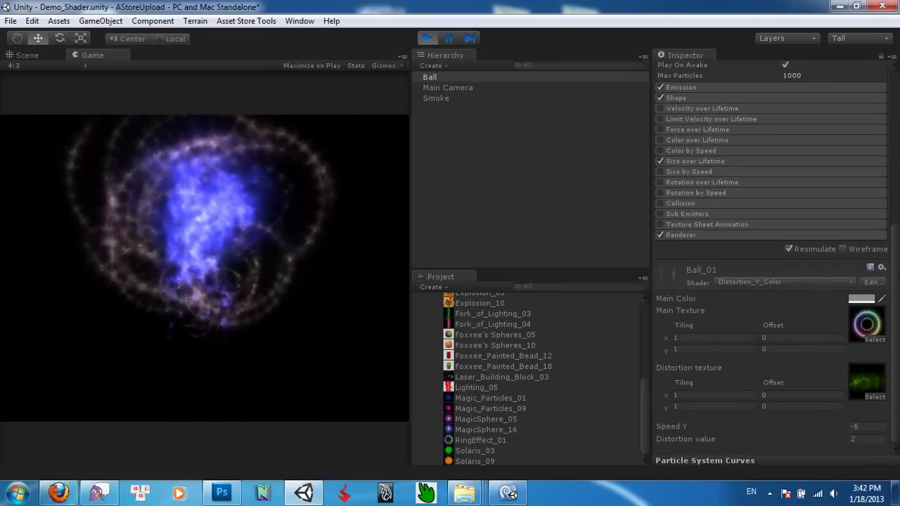
click(873, 339)
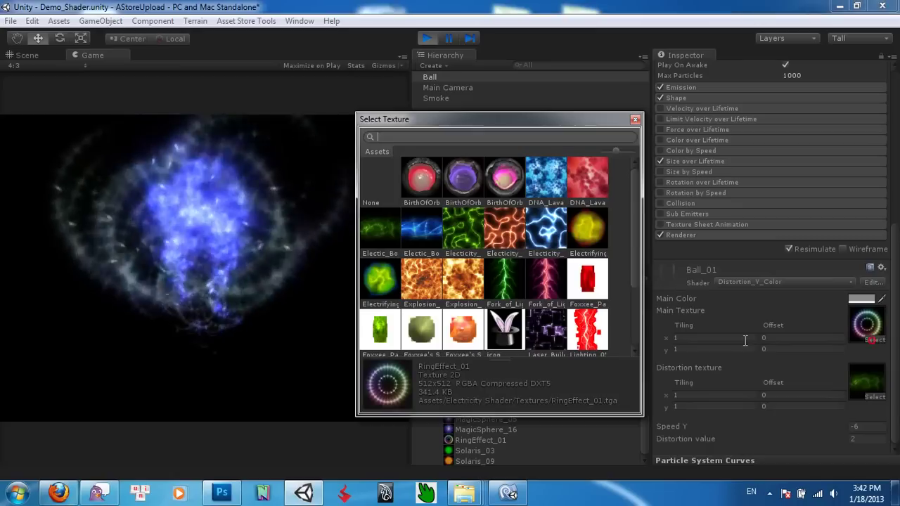
scroll(534, 211, up, 2)
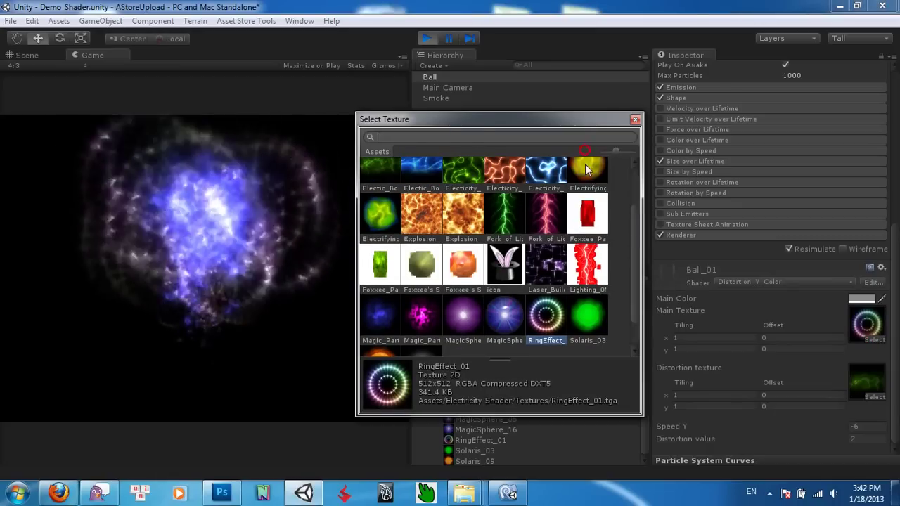
click(586, 169)
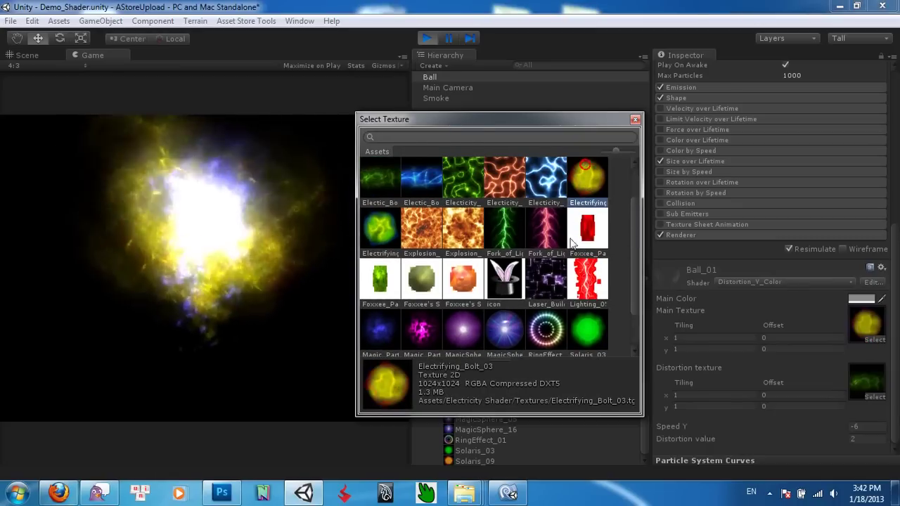
click(635, 120)
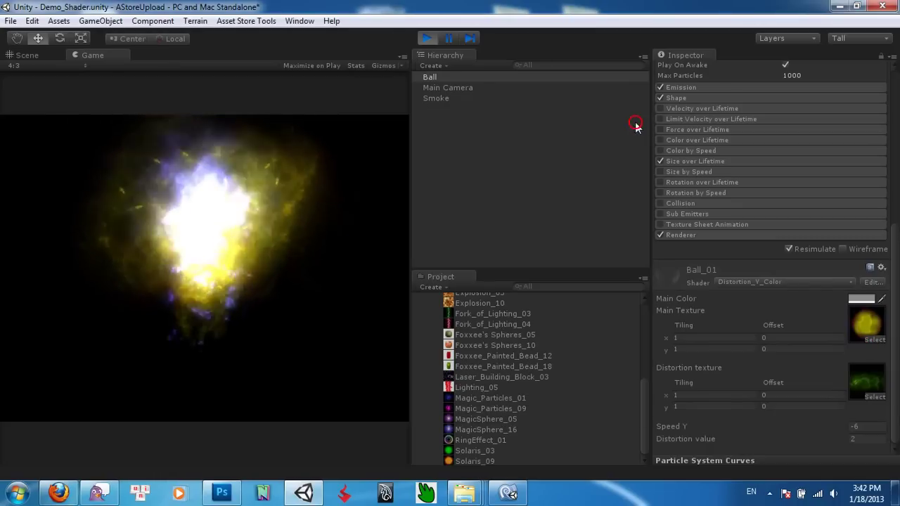
click(39, 55)
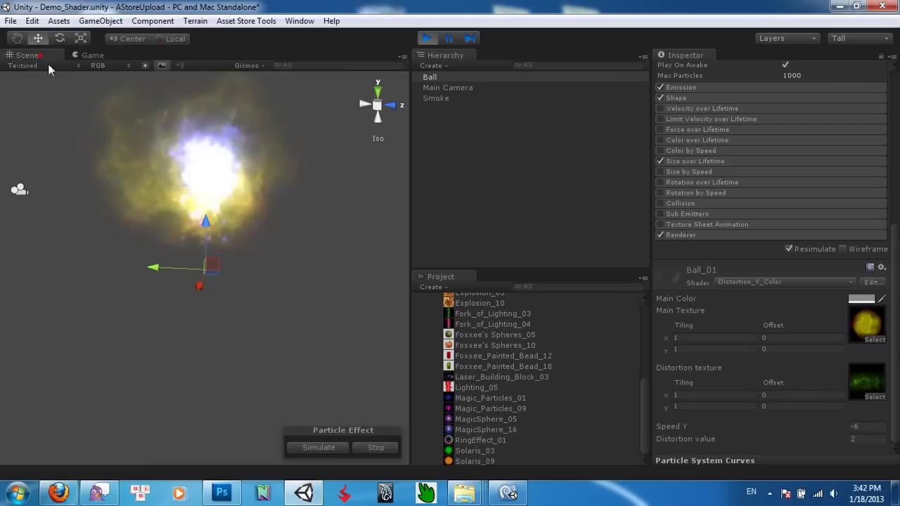
middle_drag(287, 169, 275, 287)
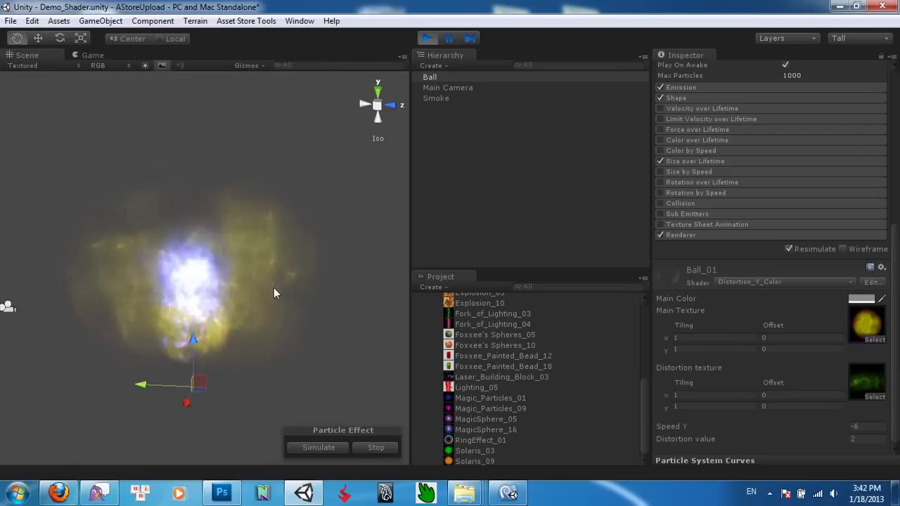
Set the shape of the Ball's particle emitter to Sphere and view the spread of particles in the Scene view
scroll(763, 267, up, 5)
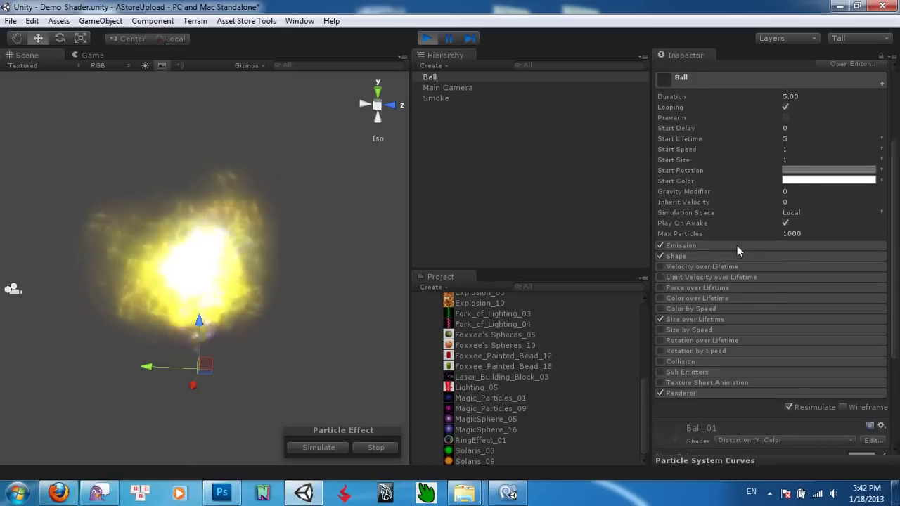
click(687, 254)
drag(773, 290, 775, 287)
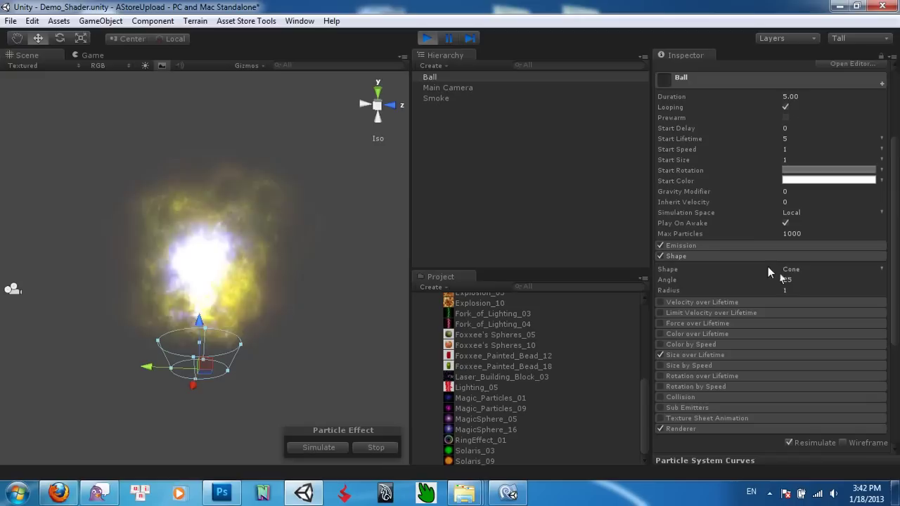
click(795, 269)
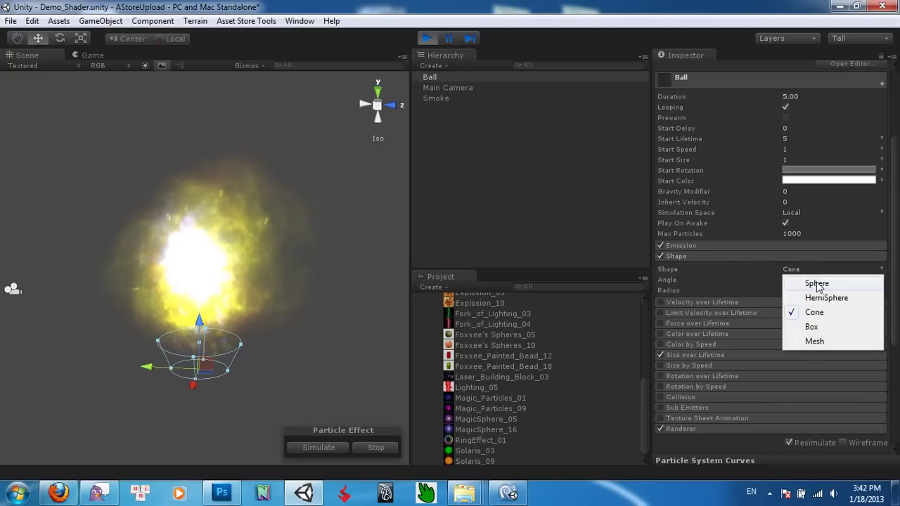
click(817, 284)
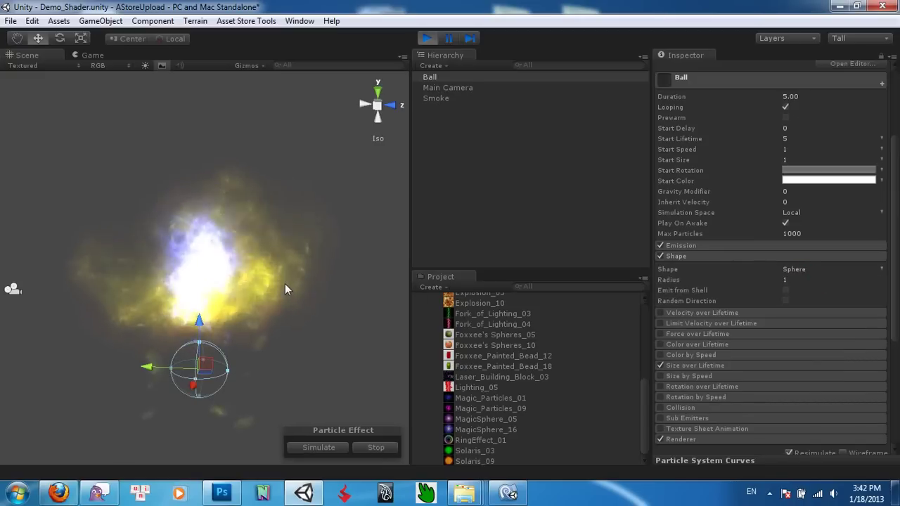
scroll(289, 309, down, 3)
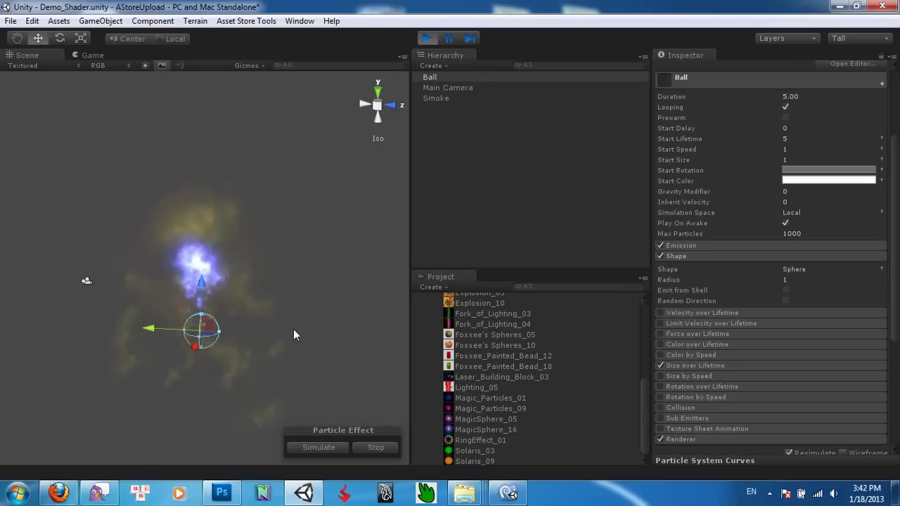
scroll(293, 329, up, 2)
scroll(293, 329, down, 2)
scroll(287, 343, down, 1)
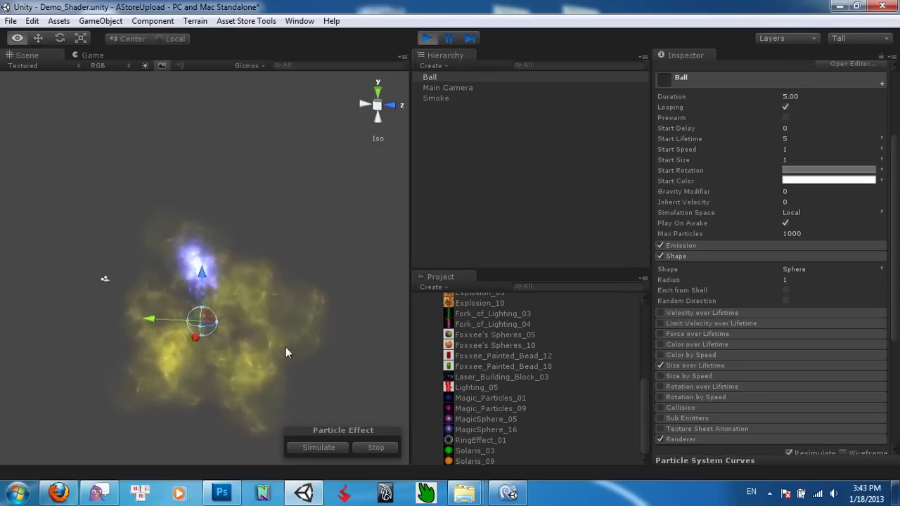
alt+drag(285, 347, 36, 177)
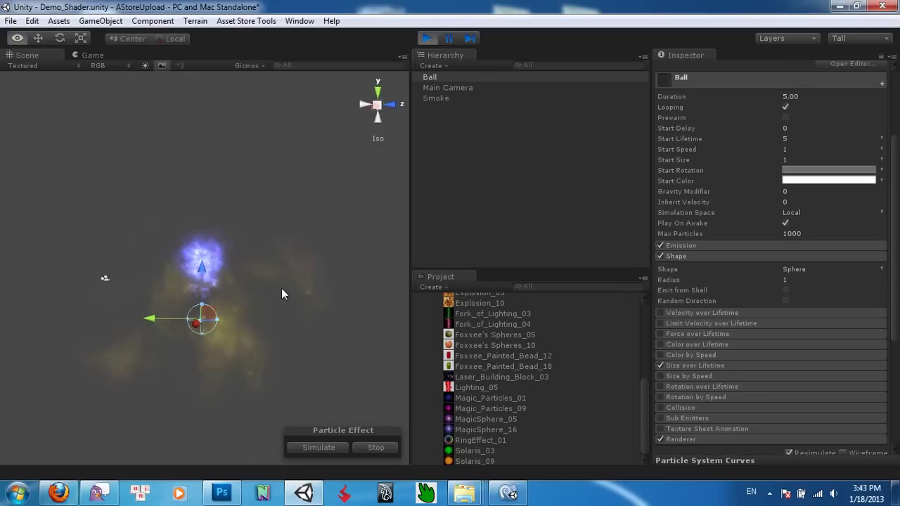
Set the Emission Rate of the Ball's Particle System to 20 and show the effect in the Game view
click(729, 247)
text(20)
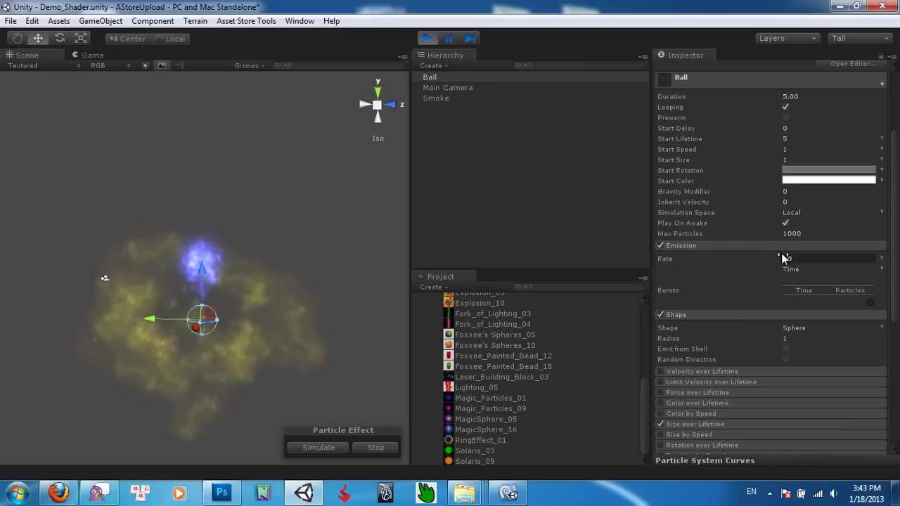
key(Return)
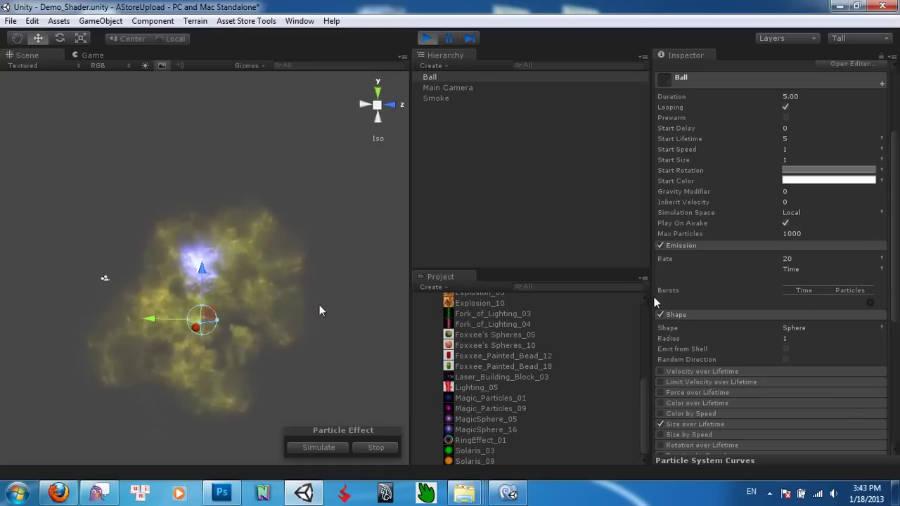
click(85, 56)
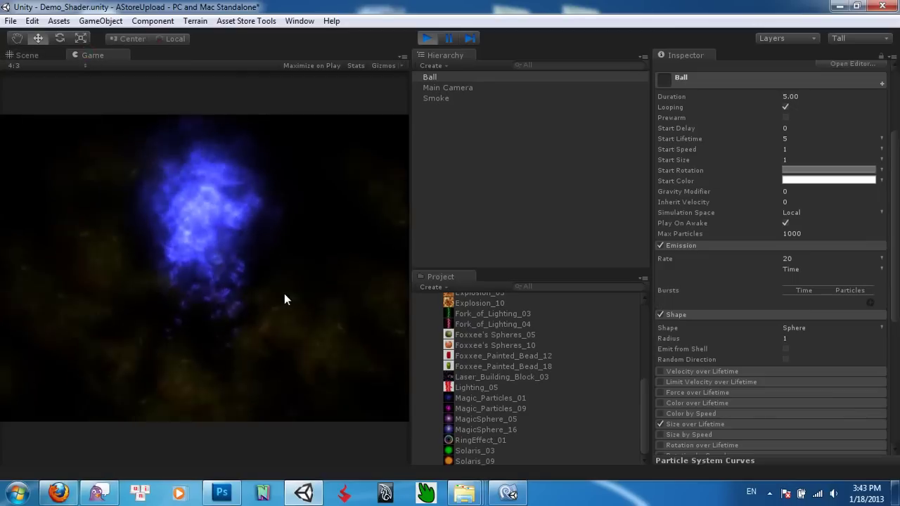
Assign Fork_of_Lighting_03 as the Distortion texture of the Ball's material
scroll(865, 355, down, 5)
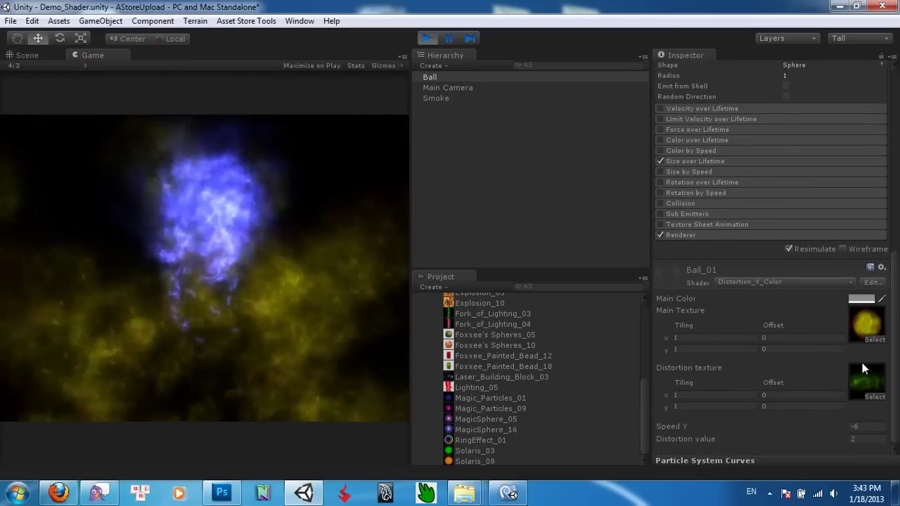
click(875, 396)
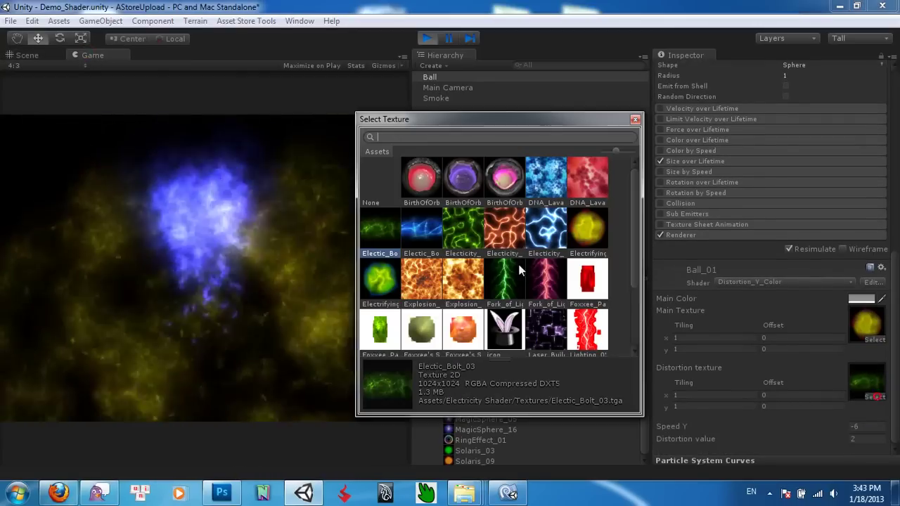
click(505, 246)
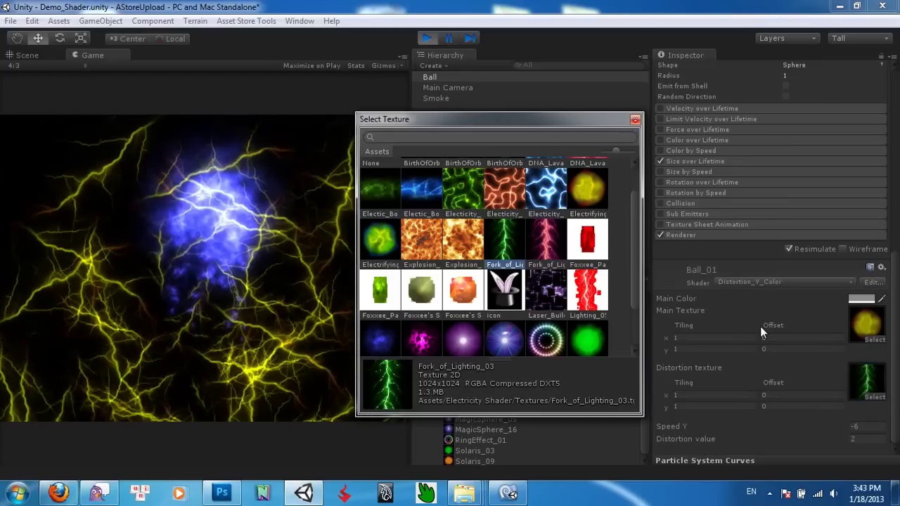
click(635, 120)
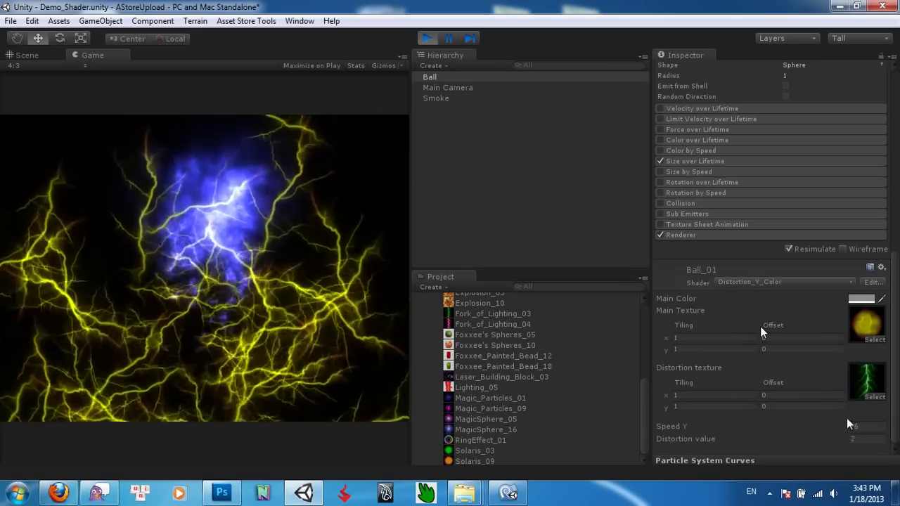
Set the Distortion value of the Ball's material to 1 and show the effect in the Scene view
drag(844, 438, 852, 439)
click(855, 439)
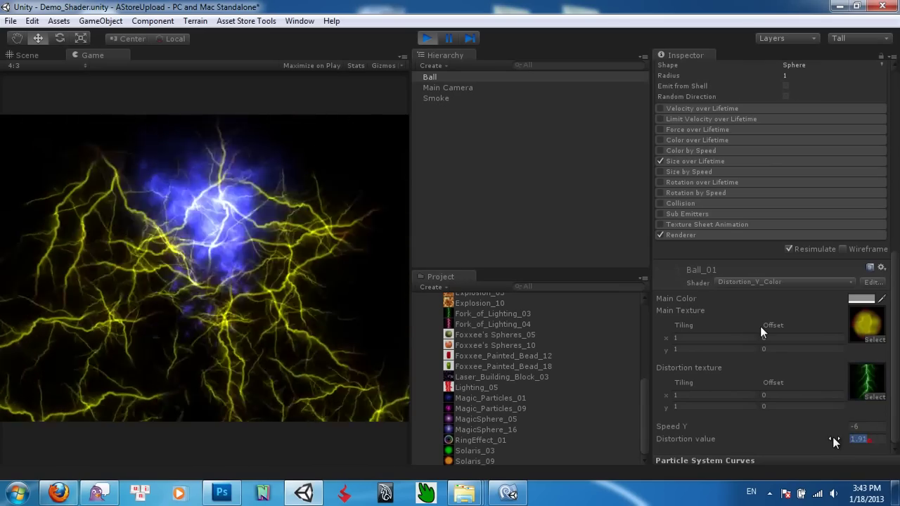
text(1)
key(Return)
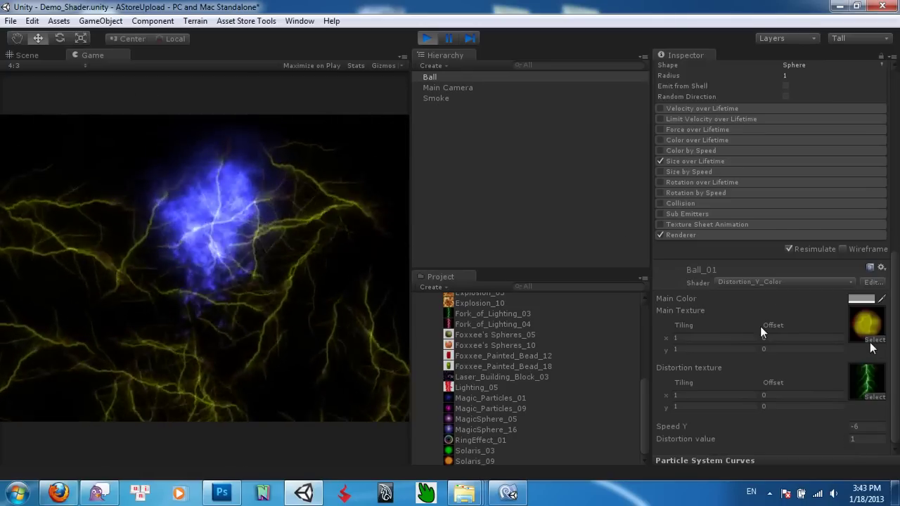
click(26, 55)
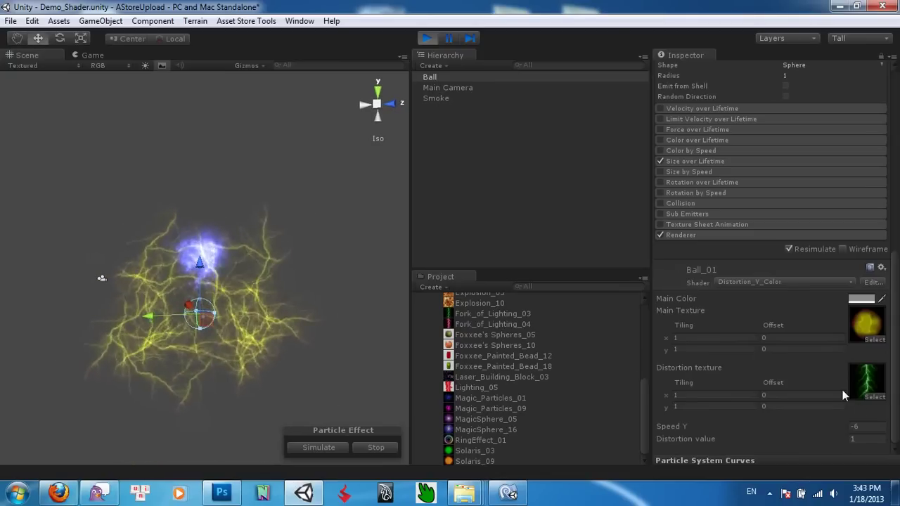
Set the material's Speed Y to -10 and compare the effect in the Game and Scene views
key(Tab)
text(-10)
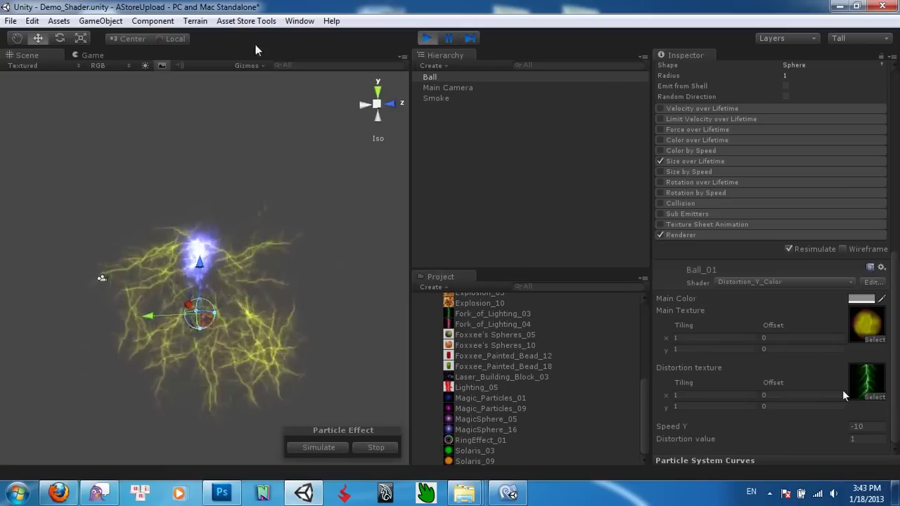
click(92, 55)
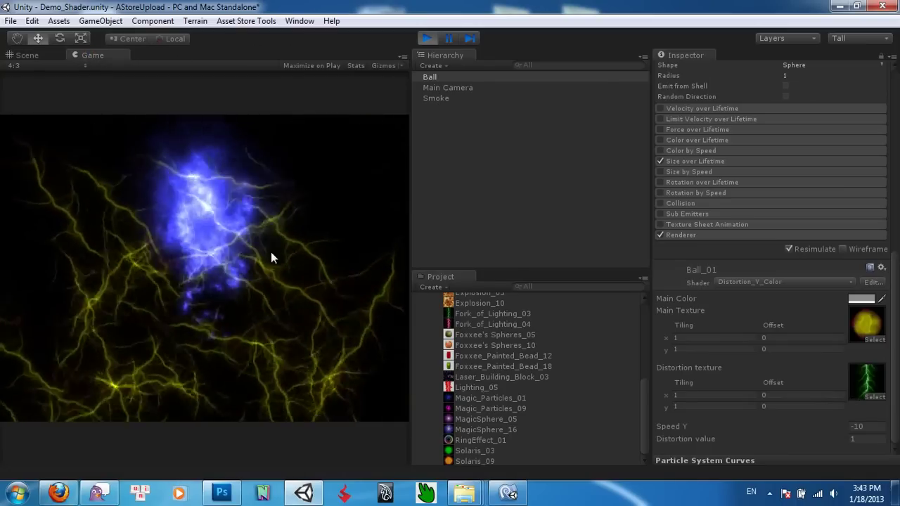
click(44, 56)
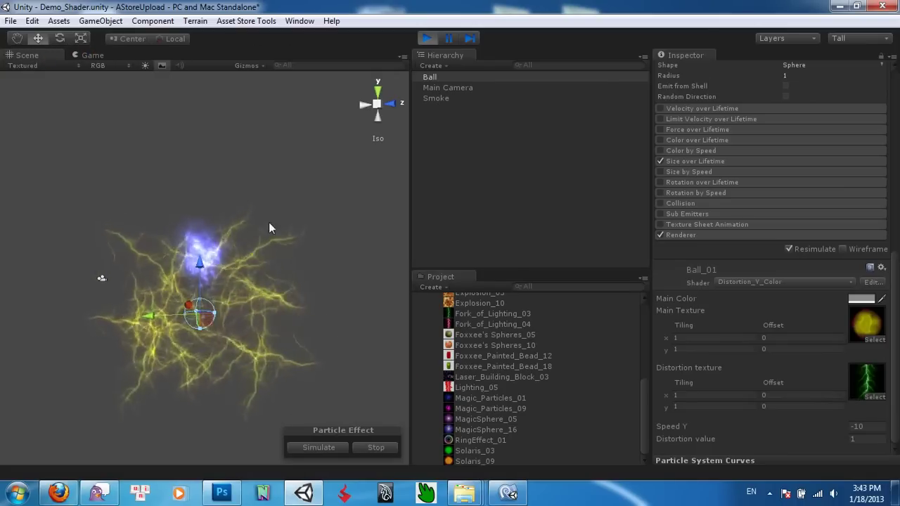
Enable Rotation over Lifetime on the Ball with an Angular Velocity of 10 and show the effect in the Game view
scroll(772, 210, up, 3)
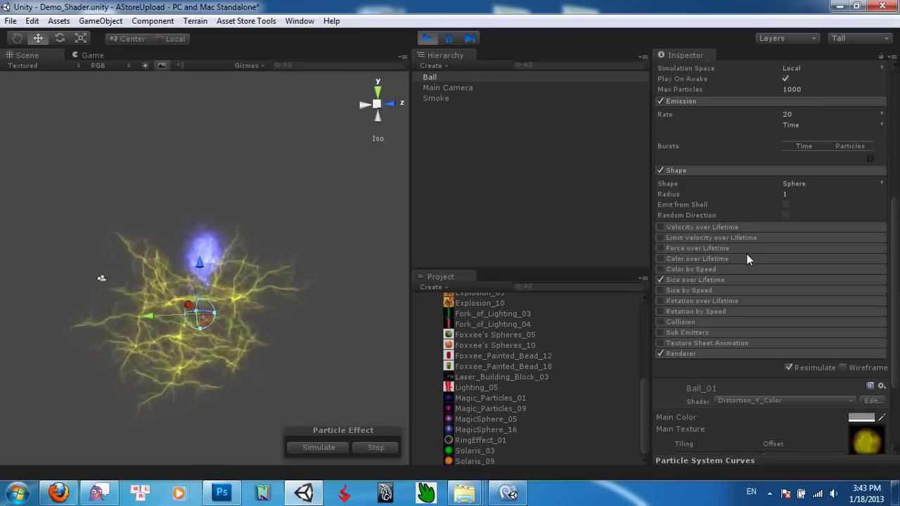
click(707, 302)
click(661, 301)
click(790, 314)
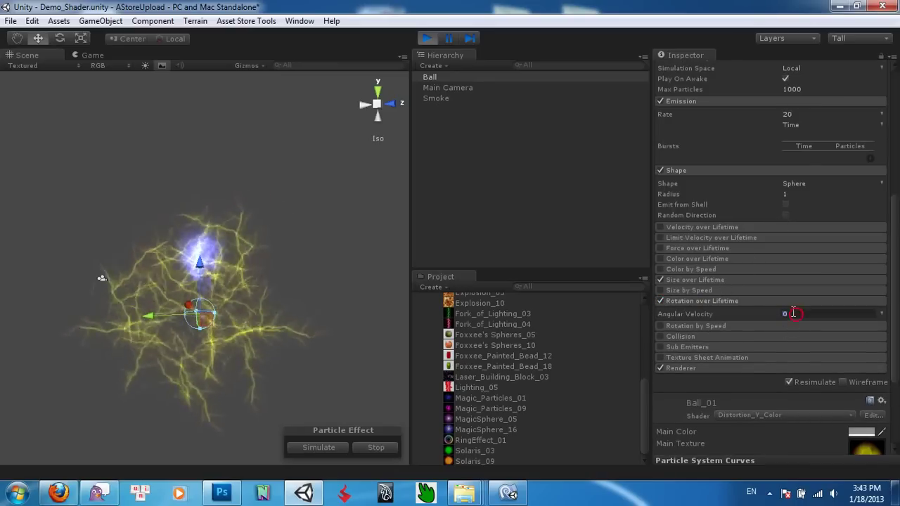
text(10)
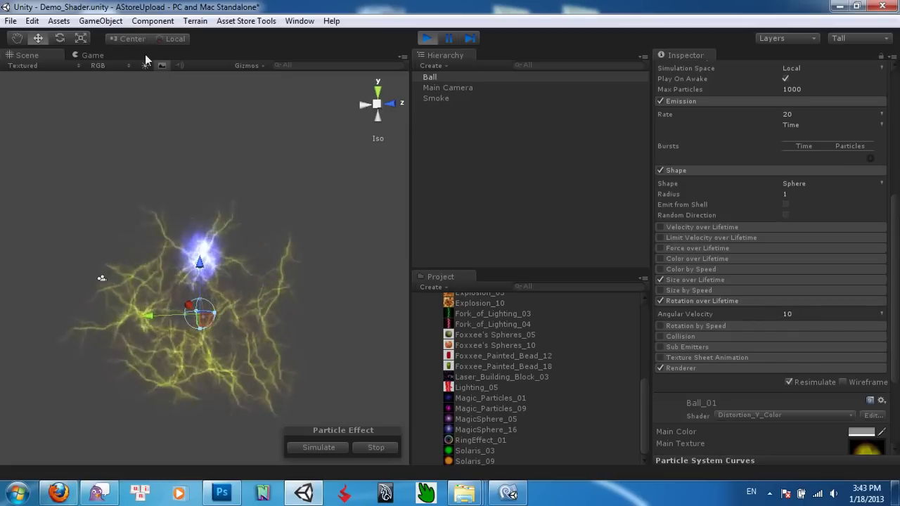
click(90, 55)
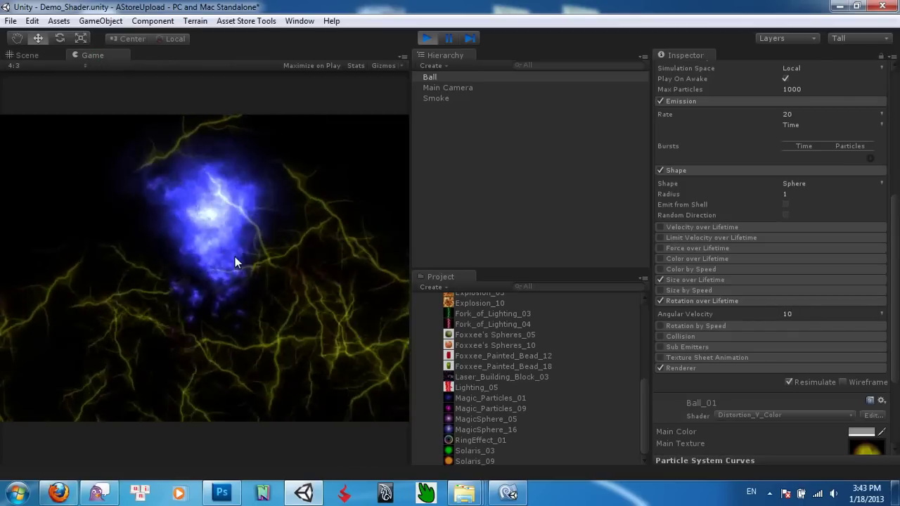
Set the Start Speed of the Ball's particles to 2 and show the effect in the Scene view
scroll(755, 212, up, 8)
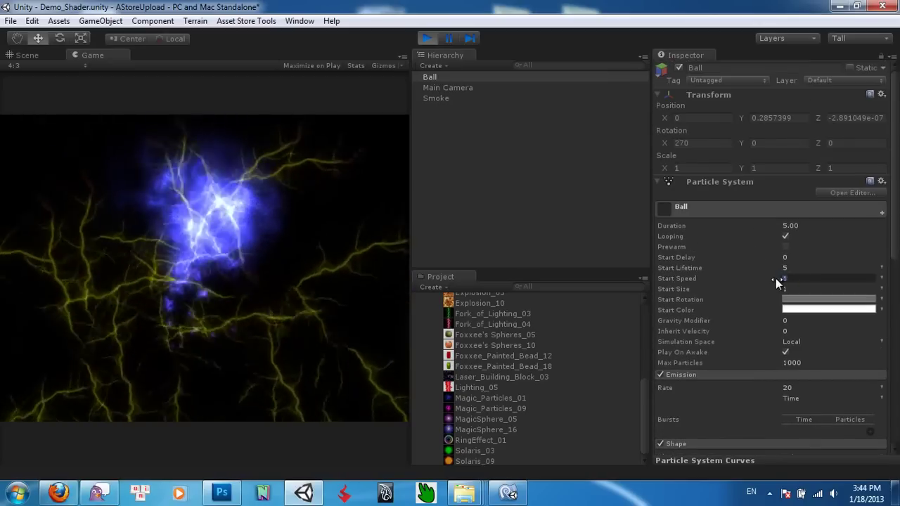
click(780, 278)
text(2)
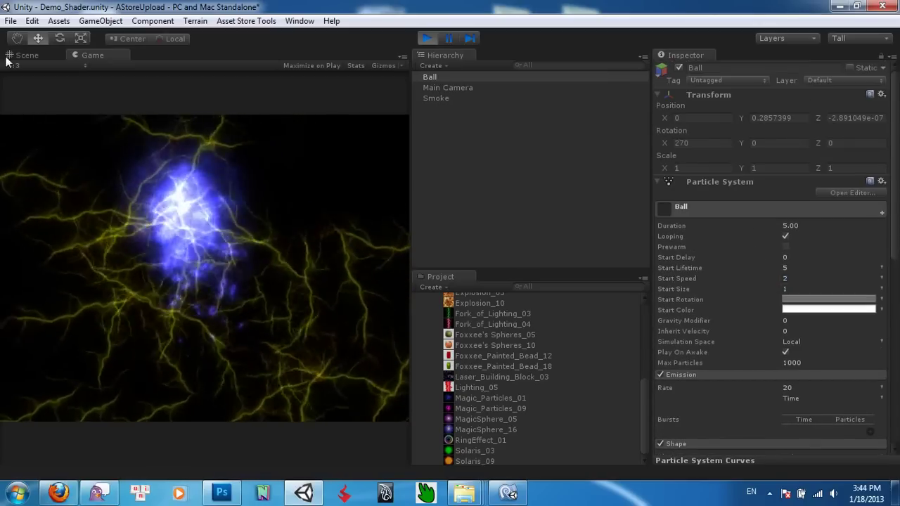
click(27, 54)
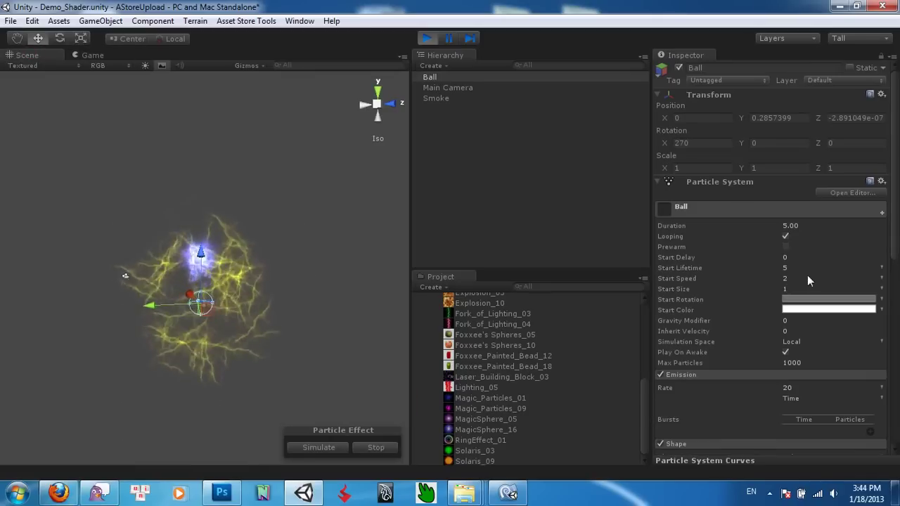
Try Electic_Bolt_10, Electicity_04 and Electrifying_Bolt_07 as the Ball's distortion texture
scroll(790, 290, down, 5)
scroll(793, 309, down, 7)
click(874, 407)
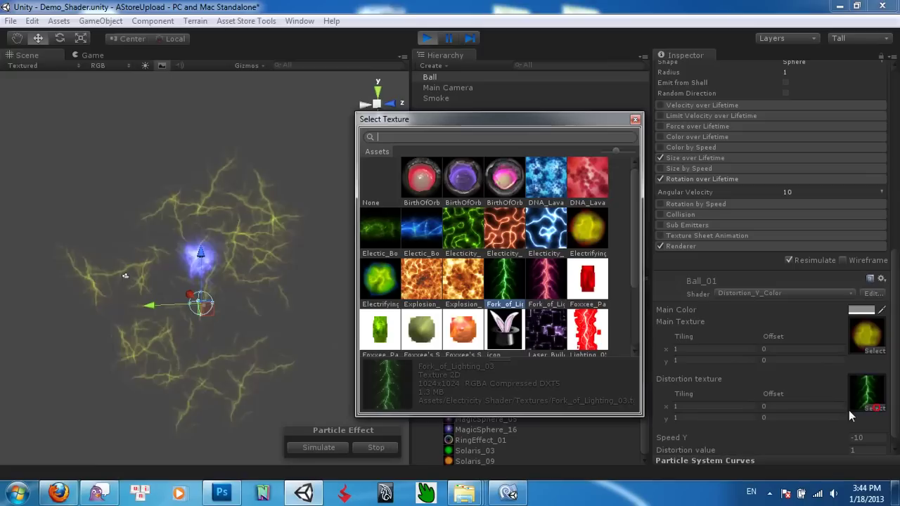
click(419, 233)
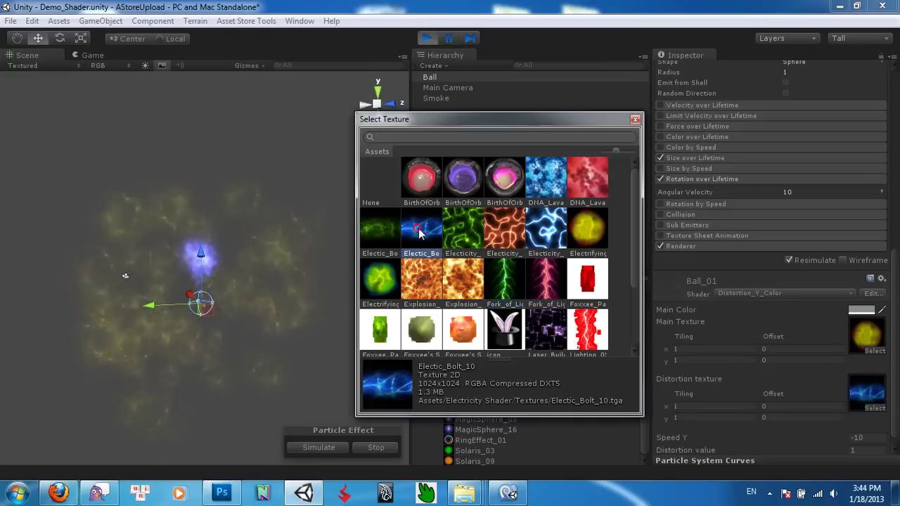
click(462, 240)
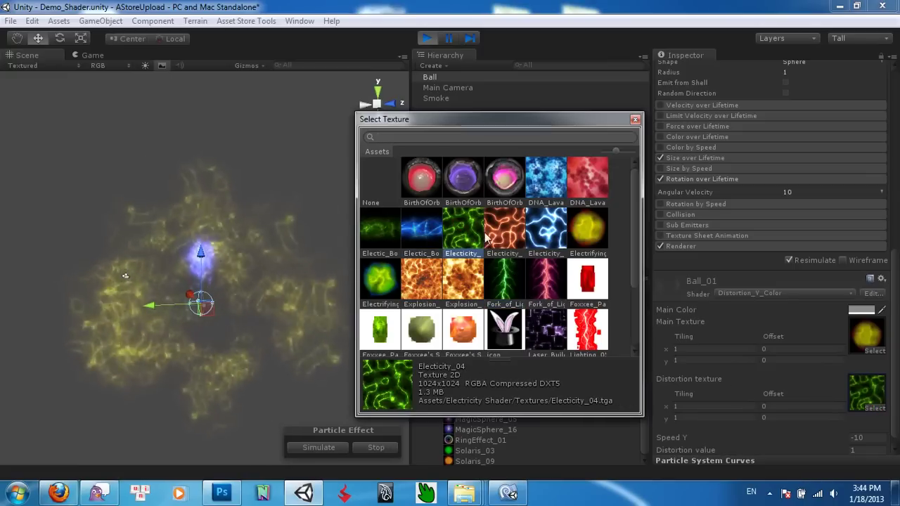
scroll(464, 235, down, 2)
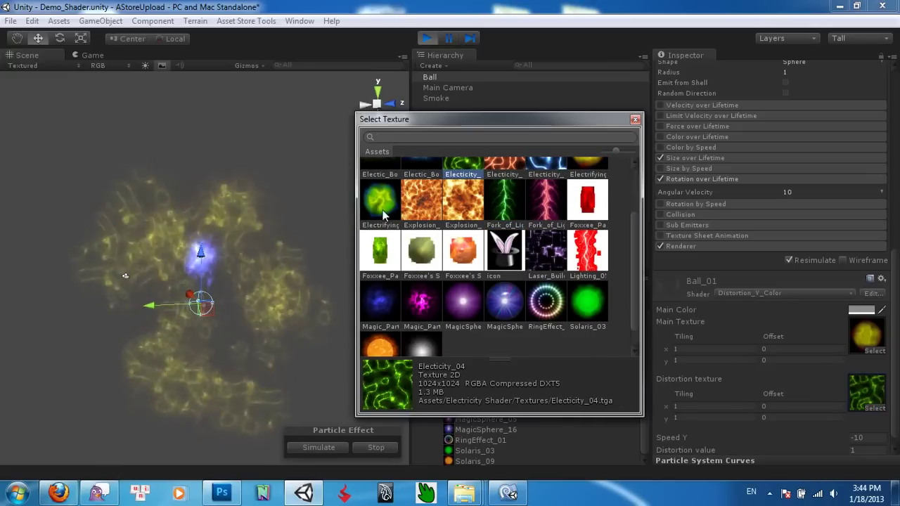
click(383, 215)
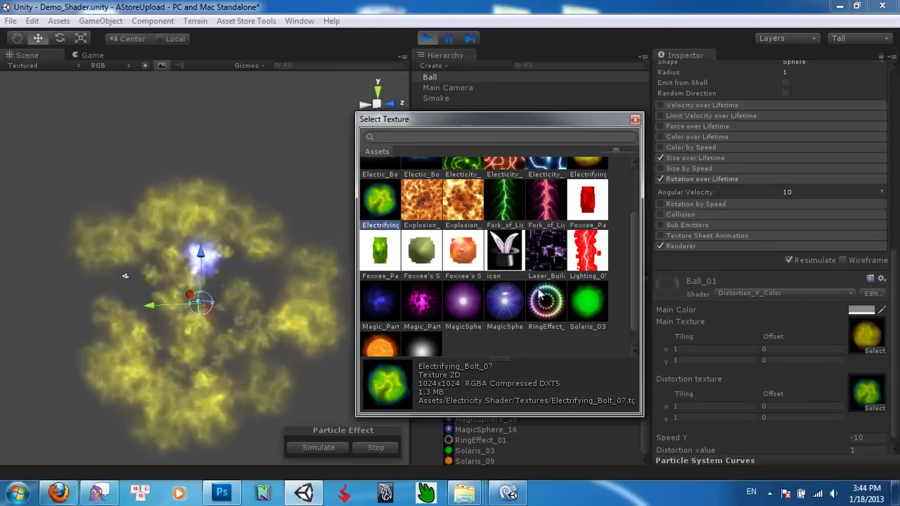
Try Magic_Particles_09, Magic_Particles_01 and Laser_Building_Block_03 as the Ball's distortion texture
scroll(492, 295, down, 1)
click(421, 279)
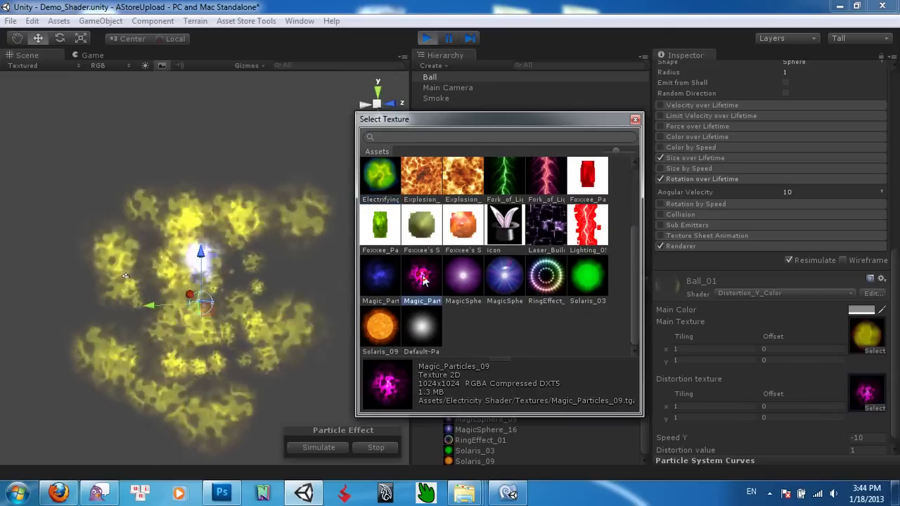
click(379, 280)
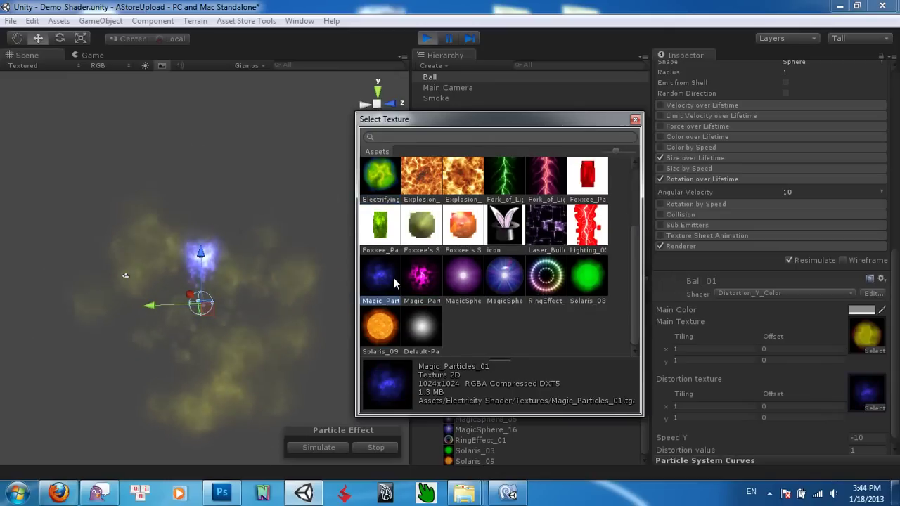
click(547, 230)
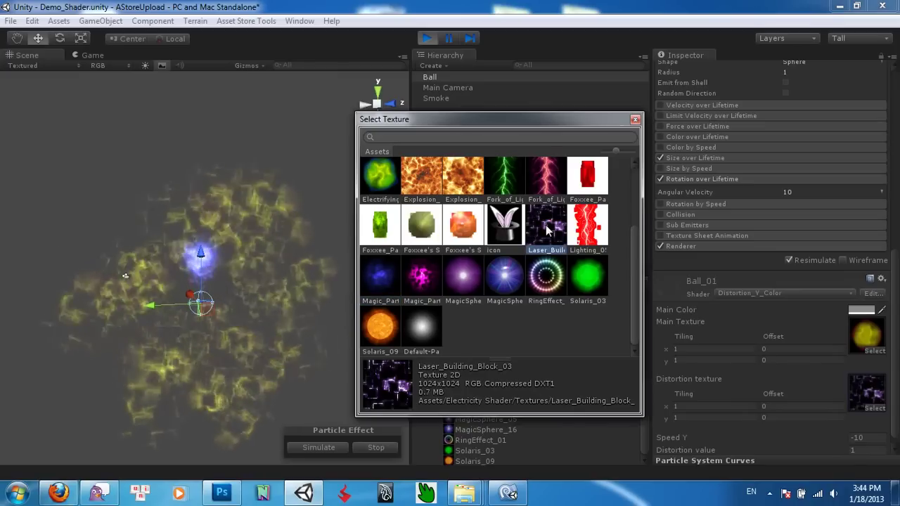
Set the Ball material's Distortion value to 0.2 and show the effect in the Game view
click(859, 450)
text(0.18)
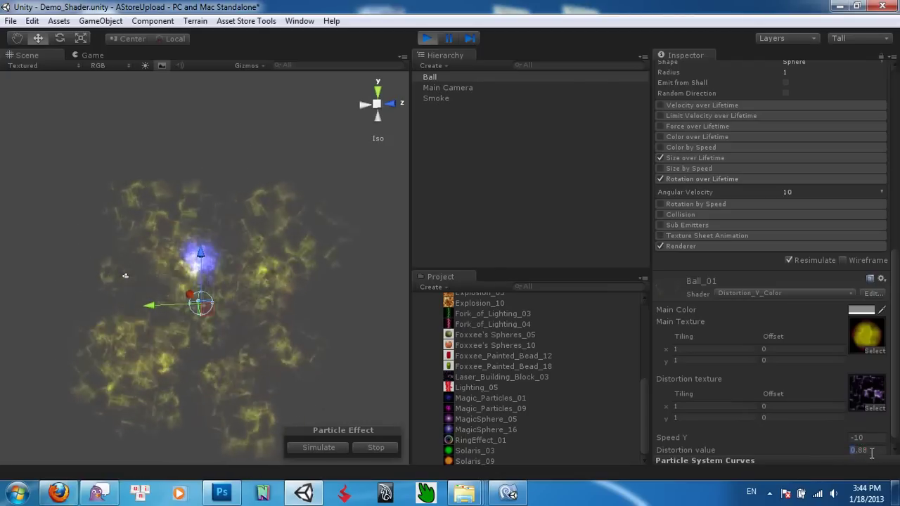
click(849, 449)
key(BackSpace)
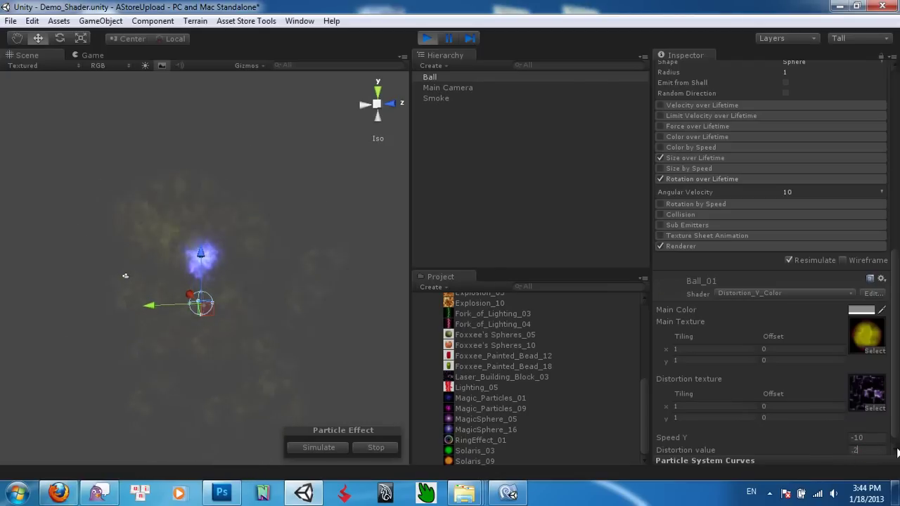
click(92, 55)
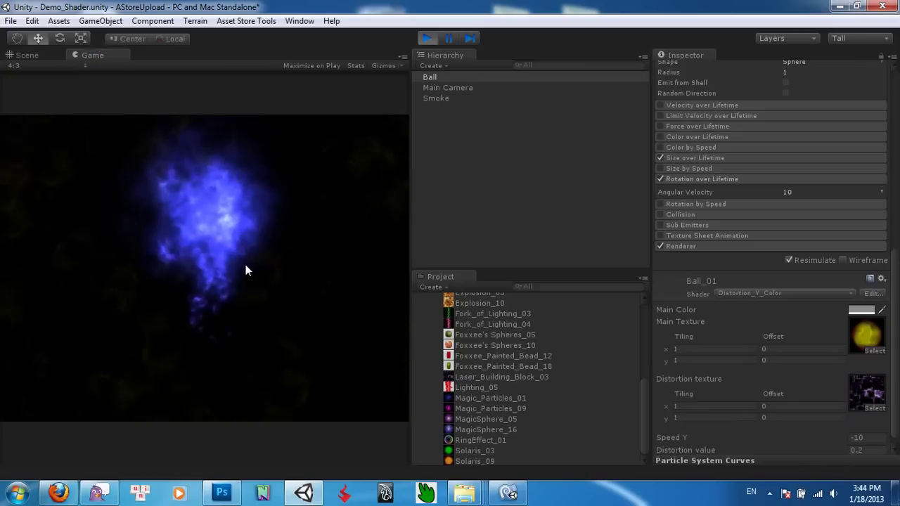
Choose Fork_of_Lighting_04 as the Ball's distortion texture
click(875, 408)
scroll(514, 269, down, 1)
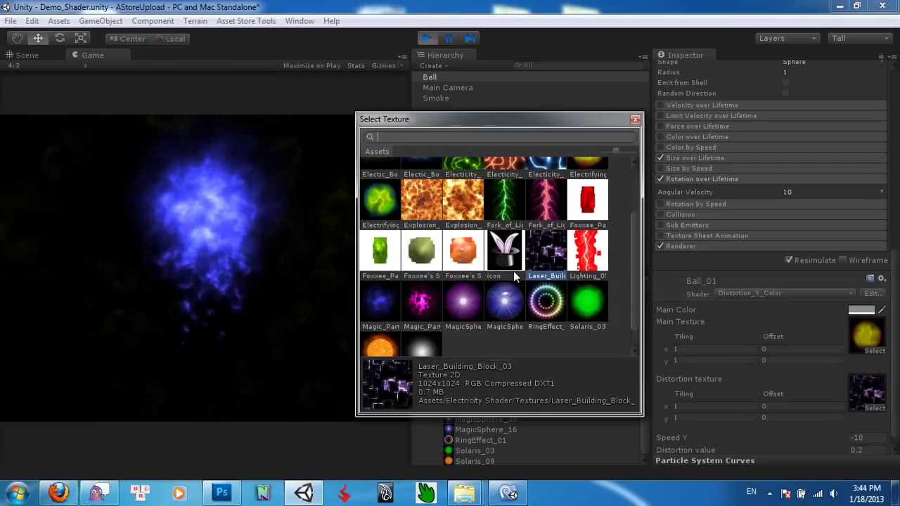
scroll(513, 272, up, 1)
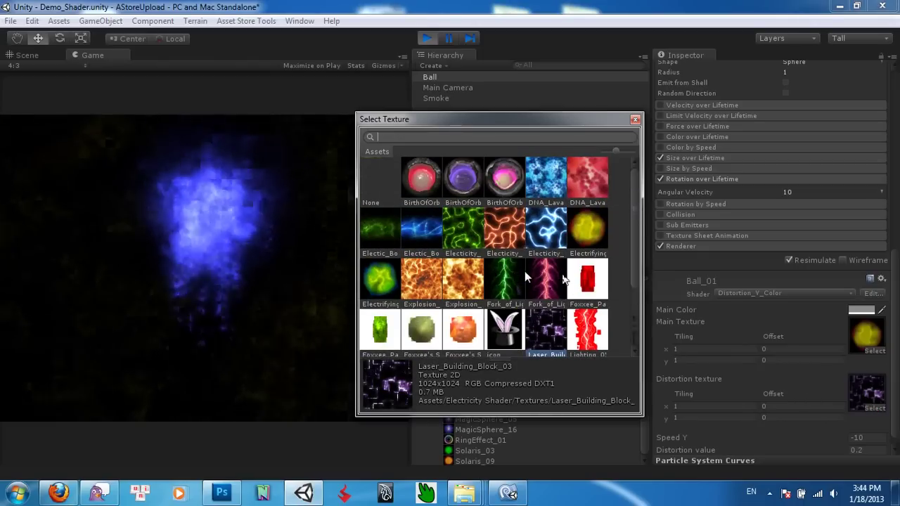
click(546, 281)
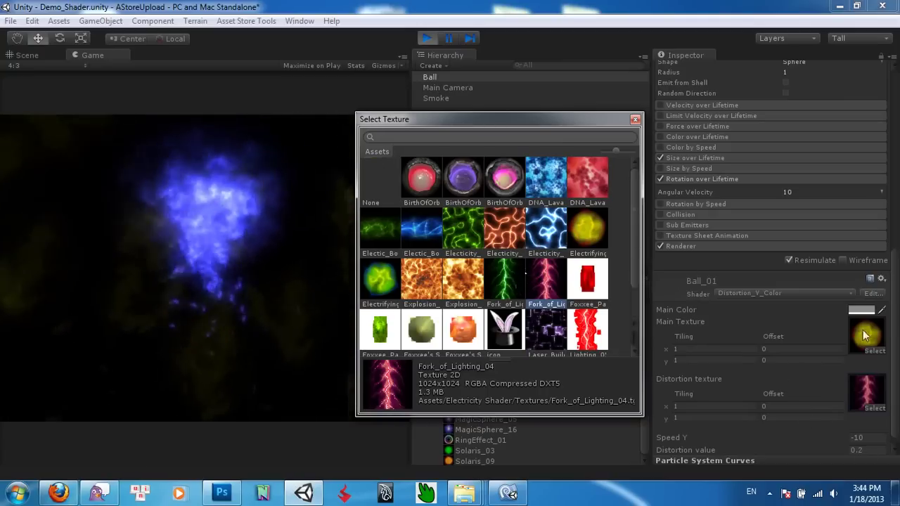
Change the Ball's main texture to Electic_Bolt_03 and set the Distortion value to 1
click(874, 350)
scroll(513, 281, down, 3)
scroll(515, 267, up, 3)
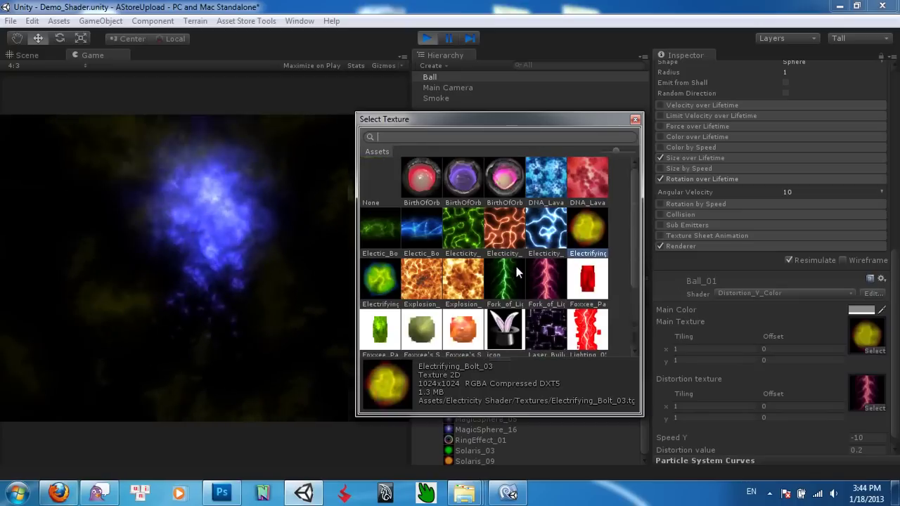
click(382, 236)
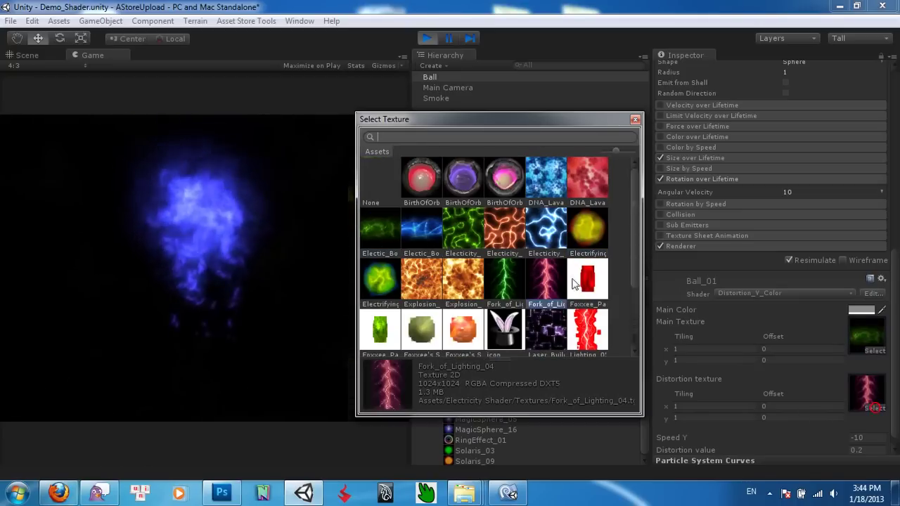
click(861, 450)
text(2)
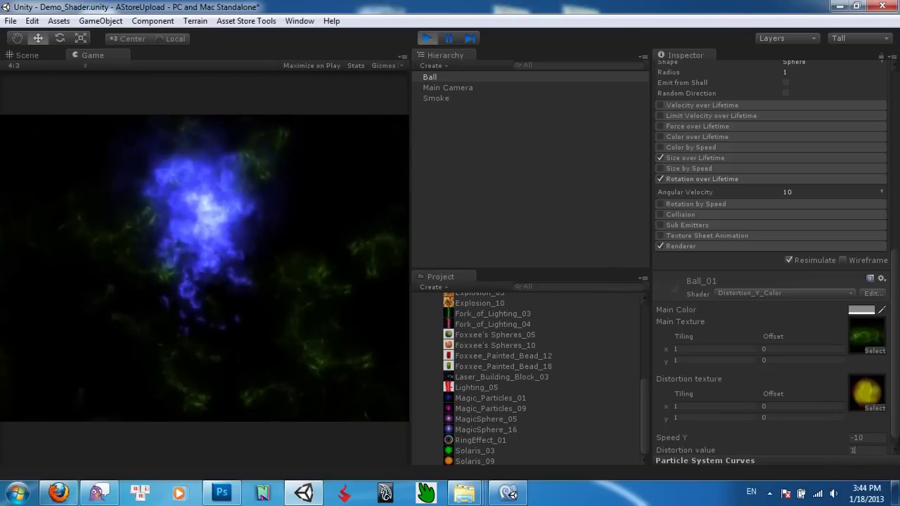
Try Electic_Bolt_03, Electic_Bolt_10, Electicity_09, Electicity_04, Electicity_11 and DNA_Lavalamp_06 as the Ball's distortion texture
click(874, 408)
click(390, 236)
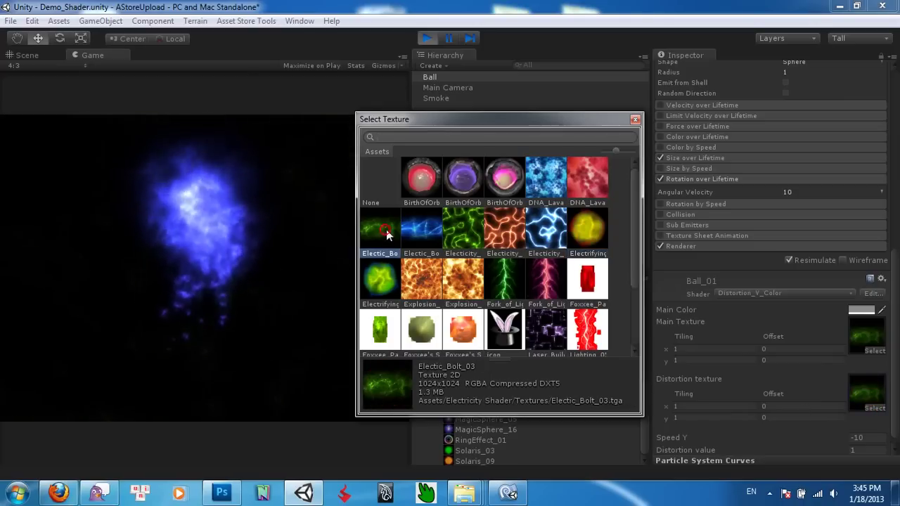
click(408, 239)
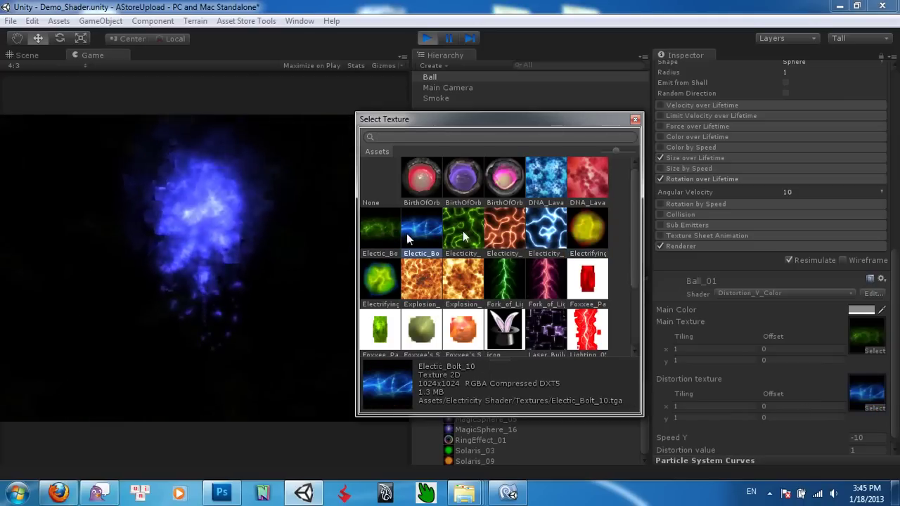
click(498, 232)
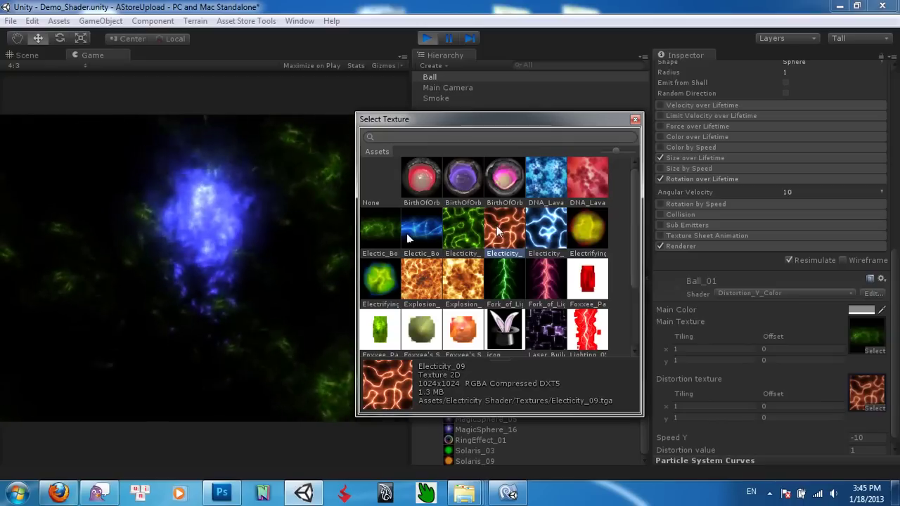
click(462, 238)
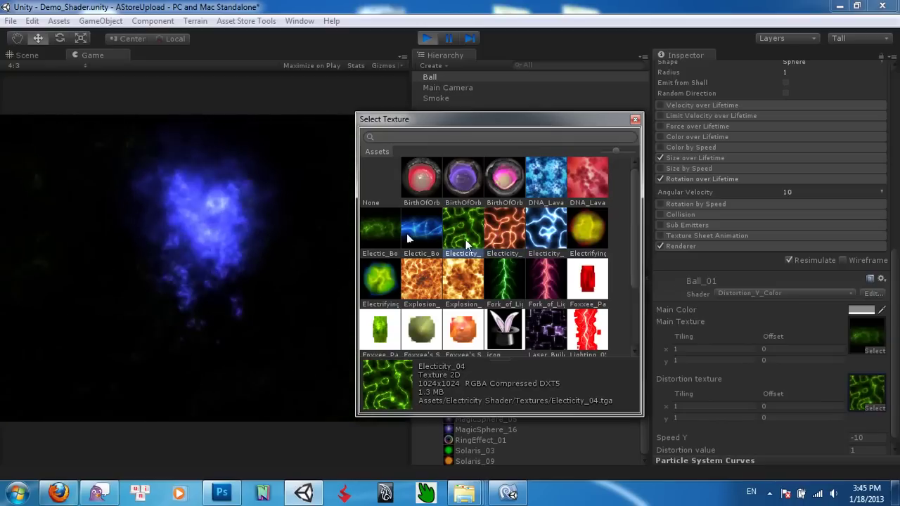
click(536, 234)
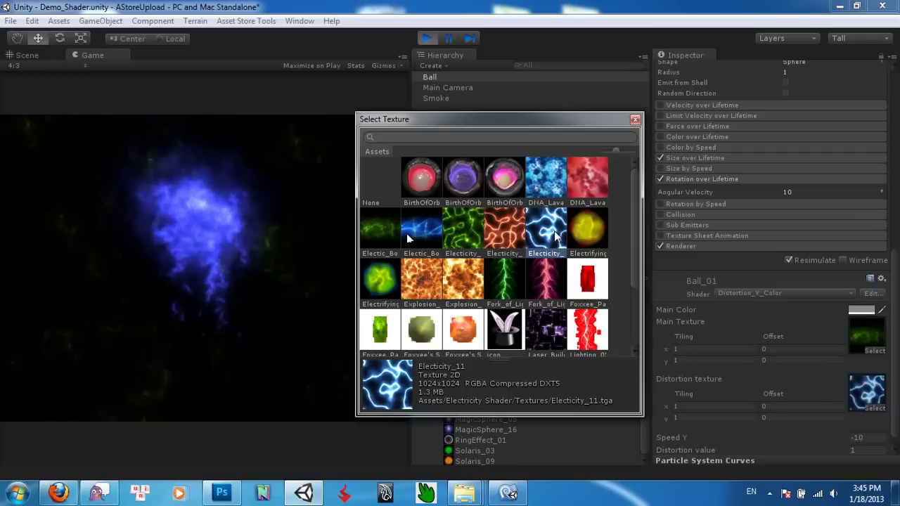
click(548, 186)
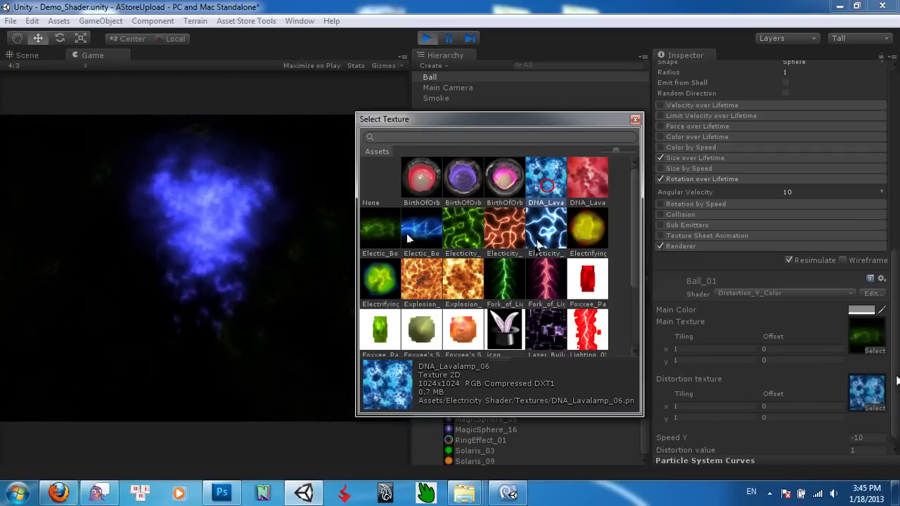
Choose Explosion_03 as the Ball's distortion texture
scroll(443, 266, down, 3)
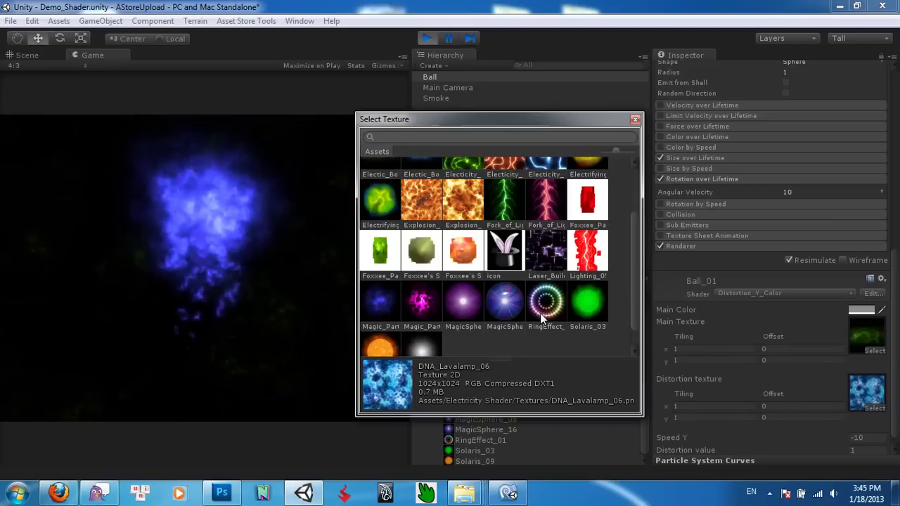
scroll(443, 266, up, 1)
click(441, 264)
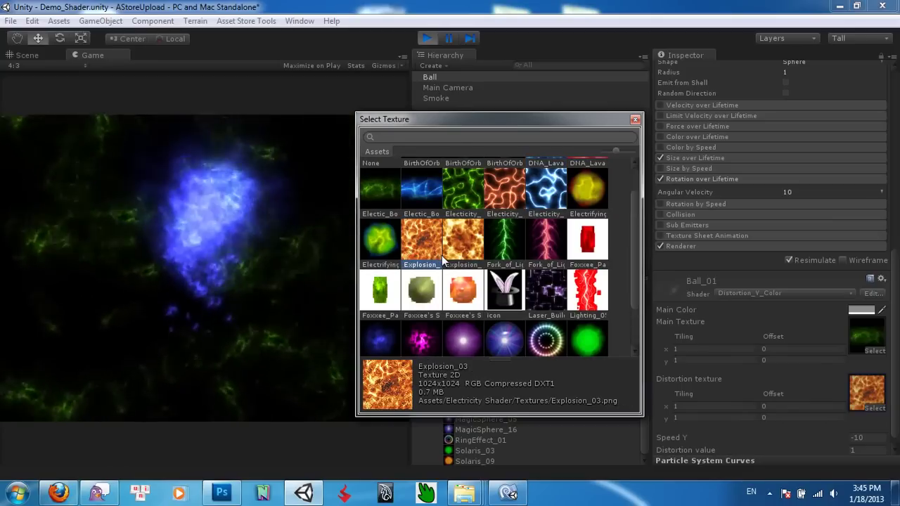
scroll(484, 277, down, 2)
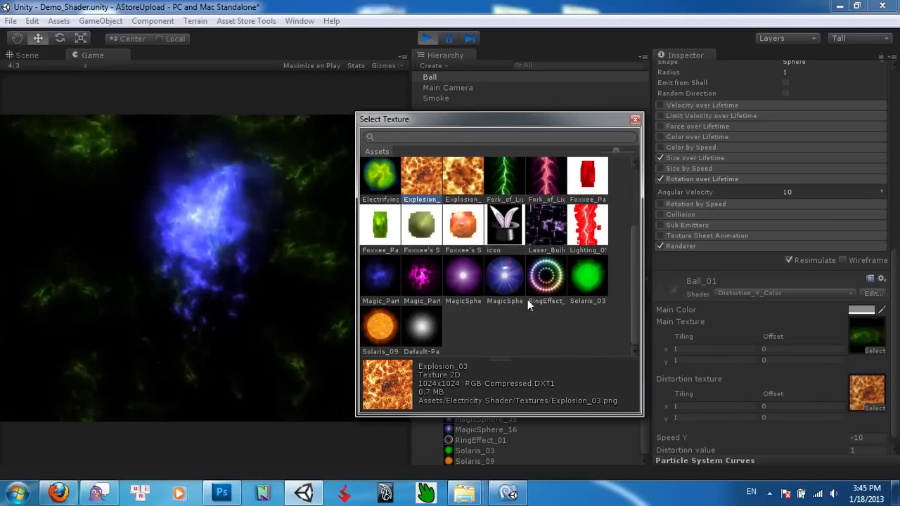
Set the Ball material's Speed Y to -5 and compare the effect in the Scene and Game views
click(859, 438)
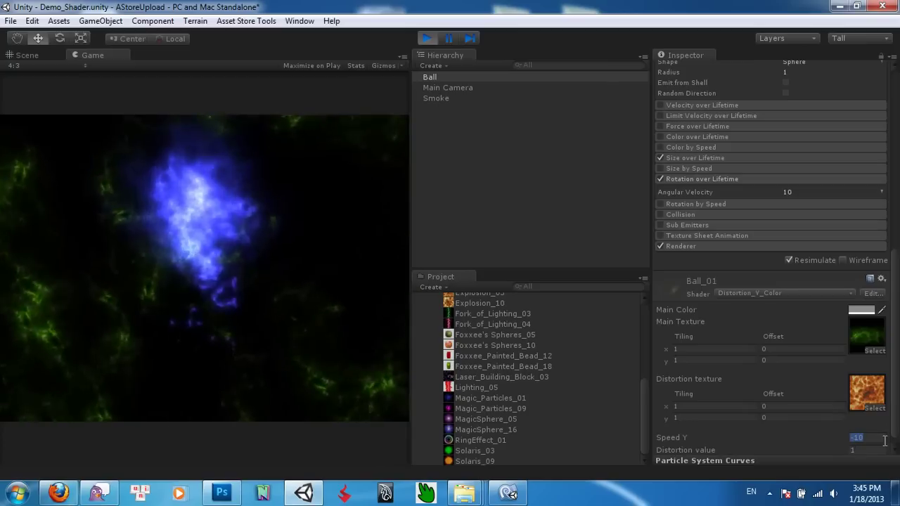
text(-5)
key(Return)
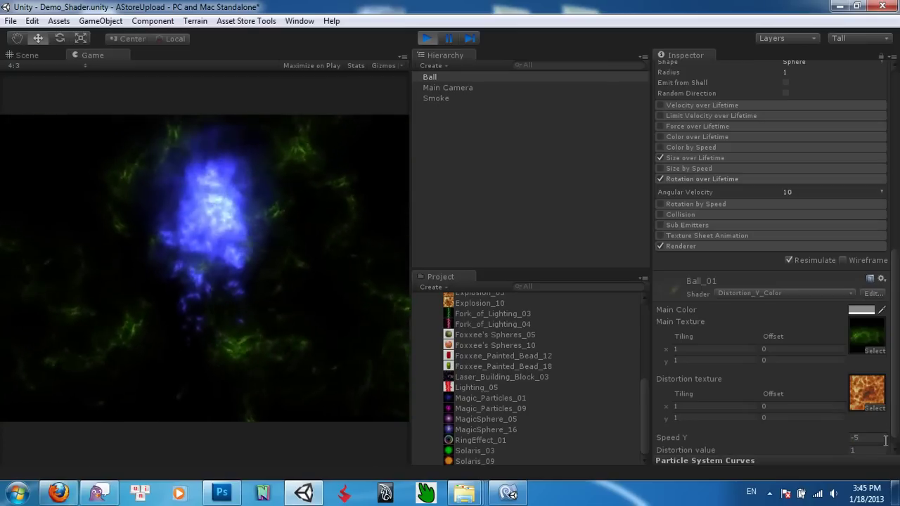
click(42, 56)
scroll(250, 262, up, 2)
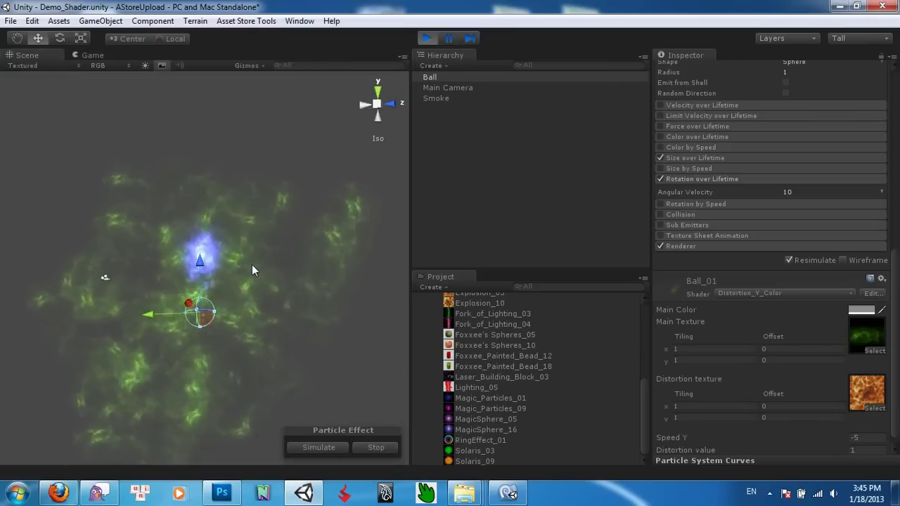
click(83, 54)
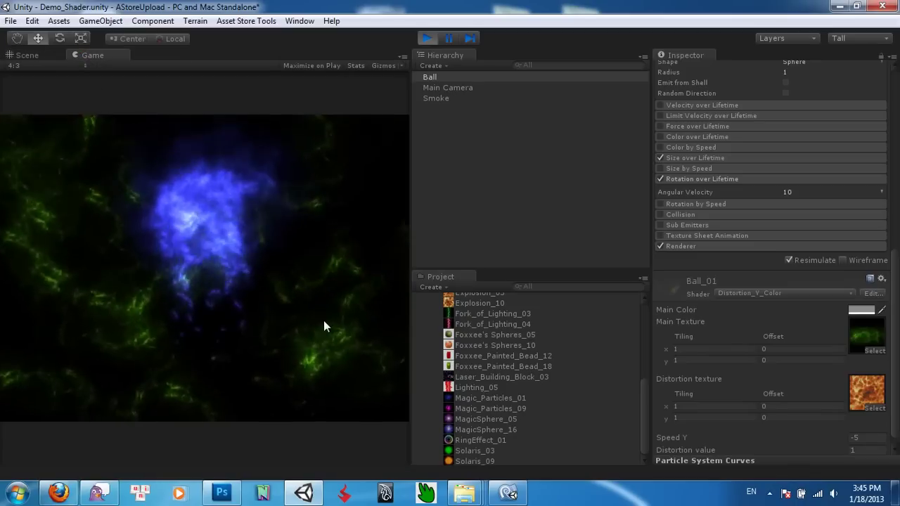
Try MagicSphere_16 and Magic_Particles_09 as distortion texture, settle on Magic_Particles_01, and set the Distortion value to 5
scroll(843, 401, down, 1)
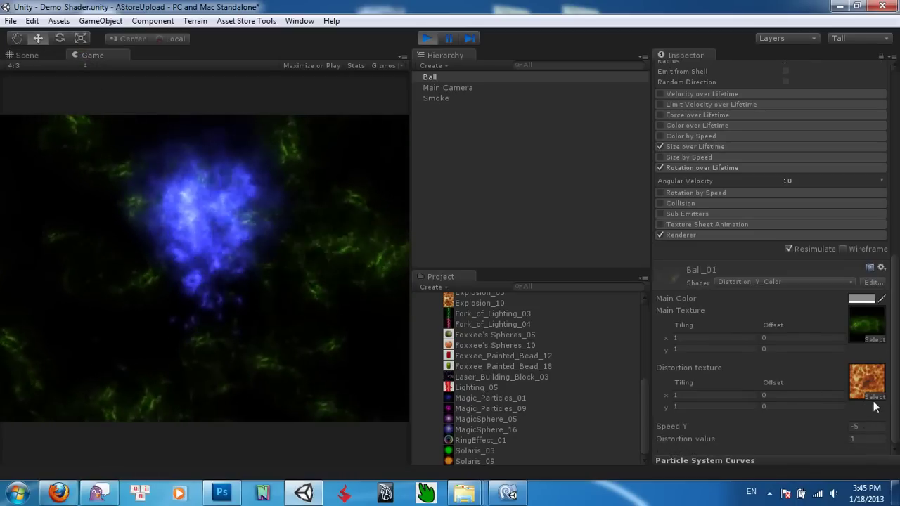
click(869, 398)
scroll(501, 279, down, 3)
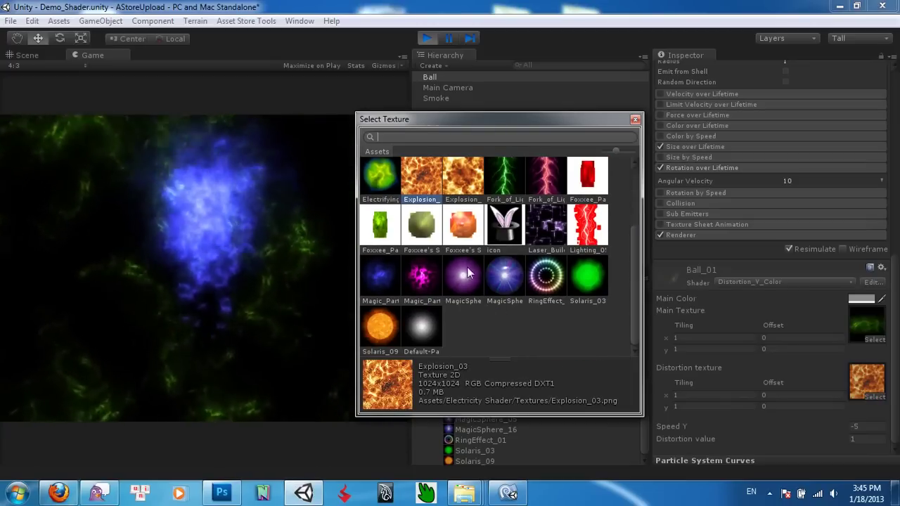
click(501, 279)
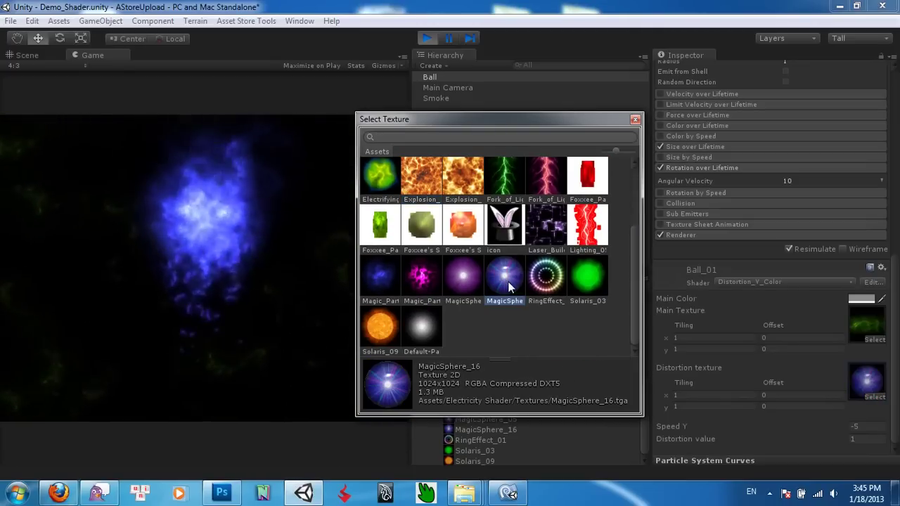
click(427, 282)
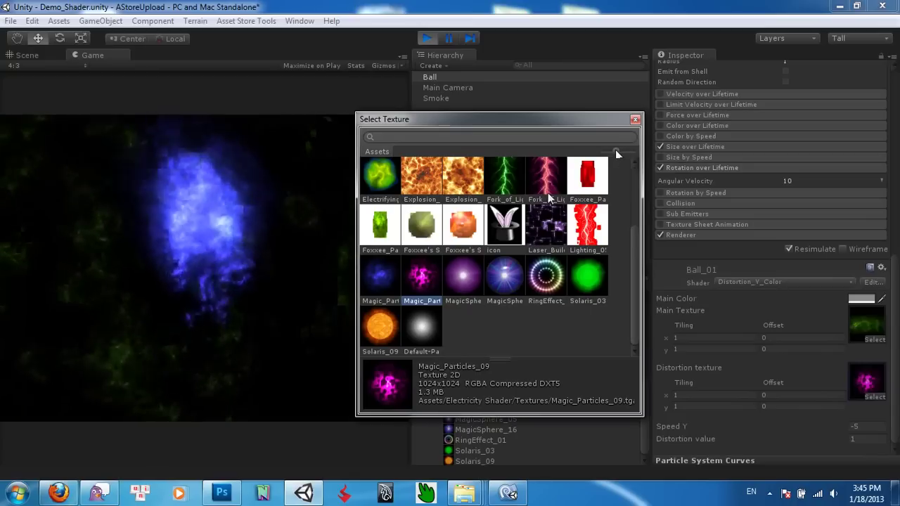
key(Left)
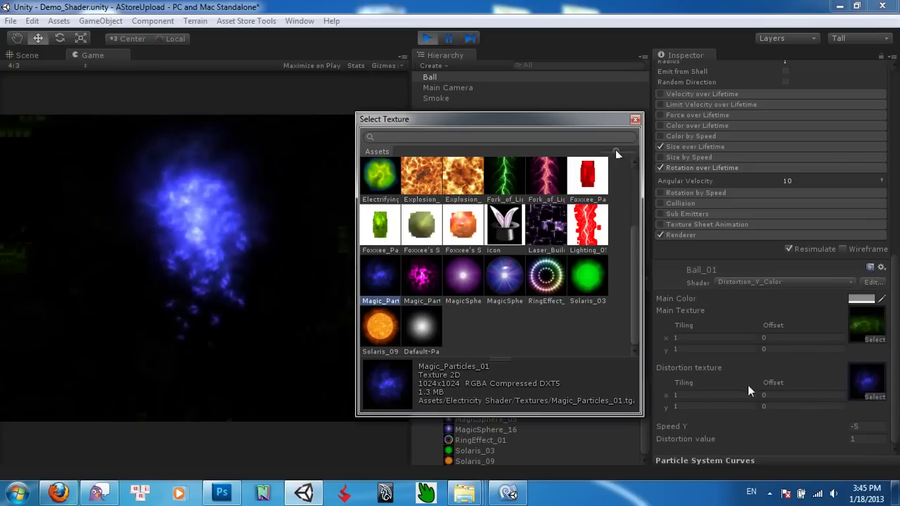
click(861, 439)
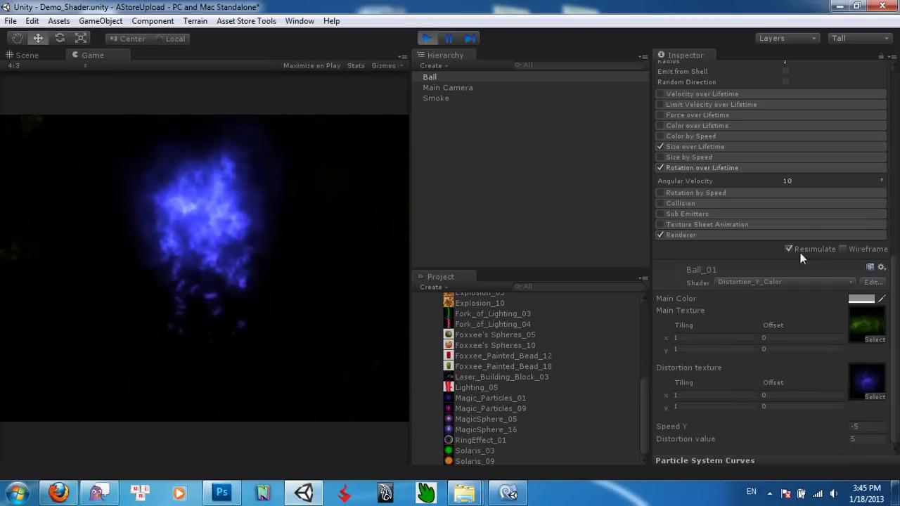
scroll(747, 166, up, 5)
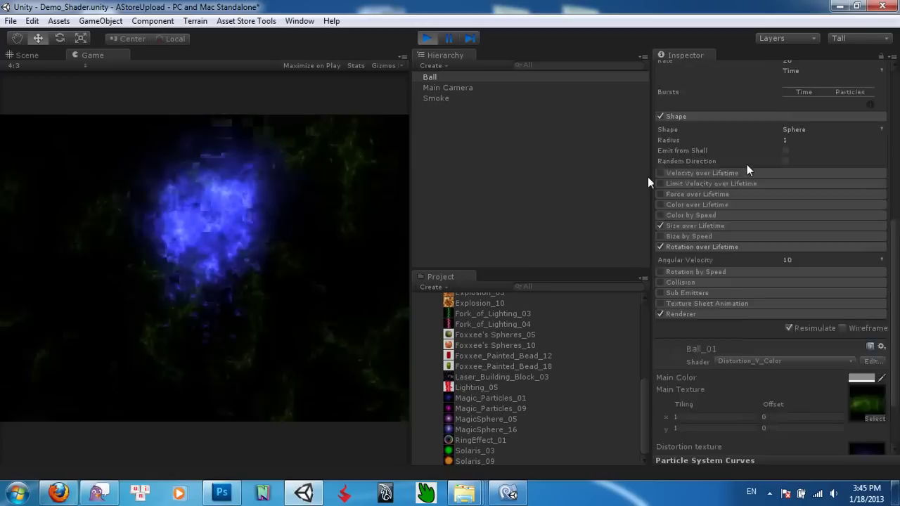
scroll(750, 239, up, 3)
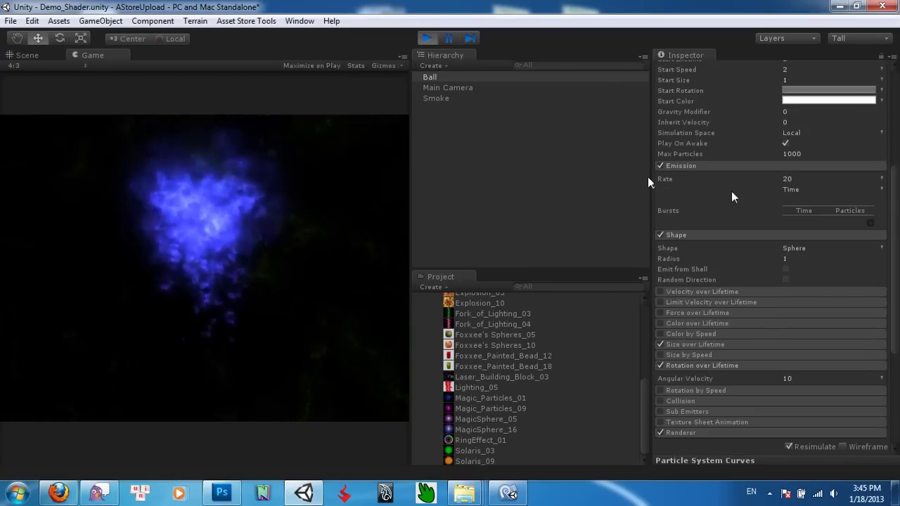
click(808, 250)
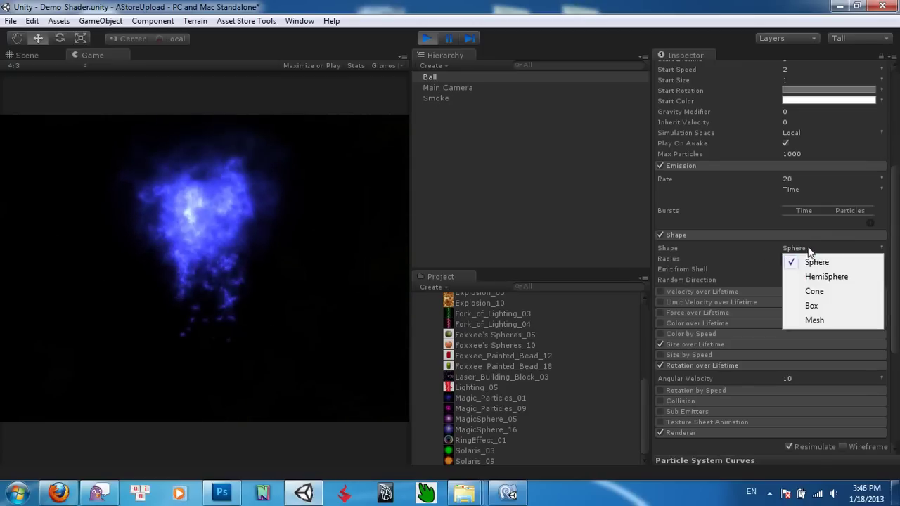
click(766, 243)
scroll(788, 197, up, 8)
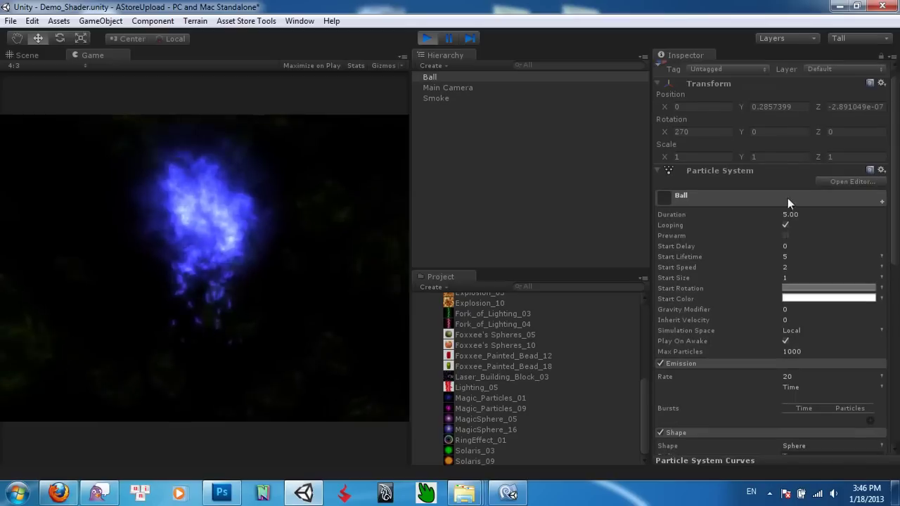
Set the Ball particle system's Start Speed to 0 and compare the effect in the Scene and Game views
click(787, 267)
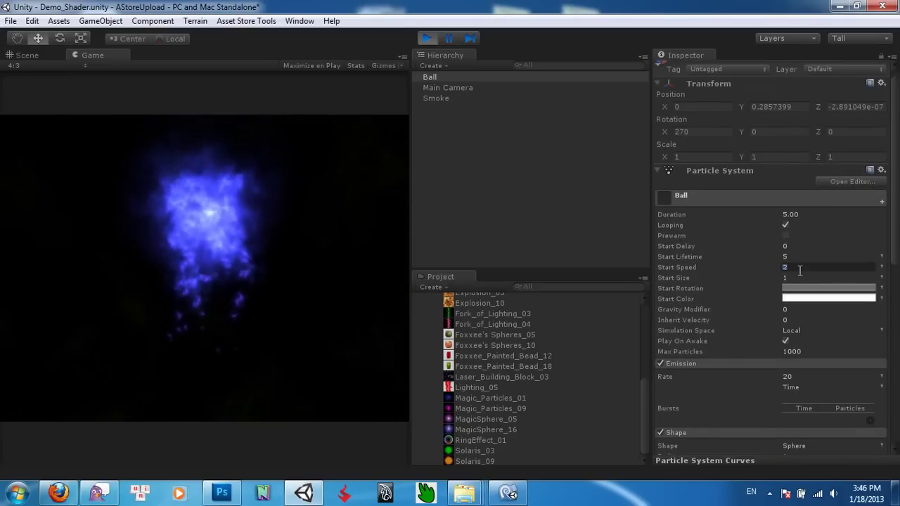
text(0)
key(Return)
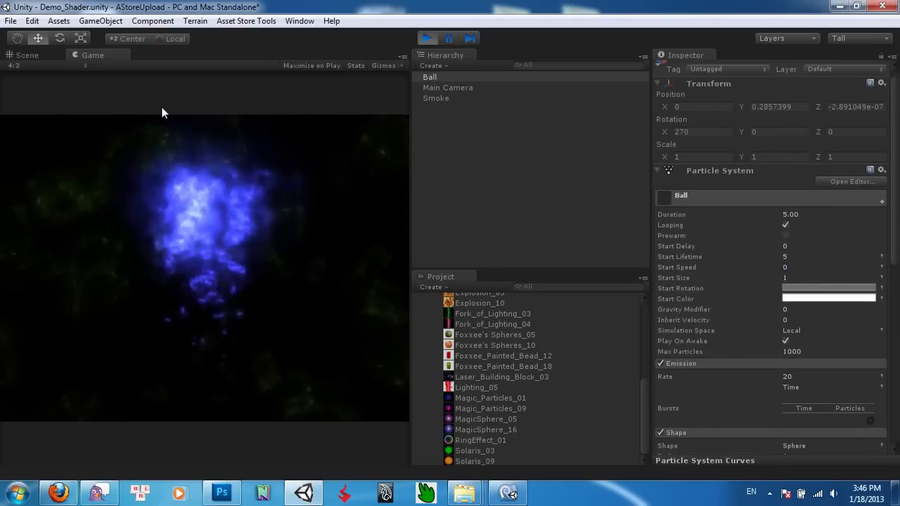
click(28, 55)
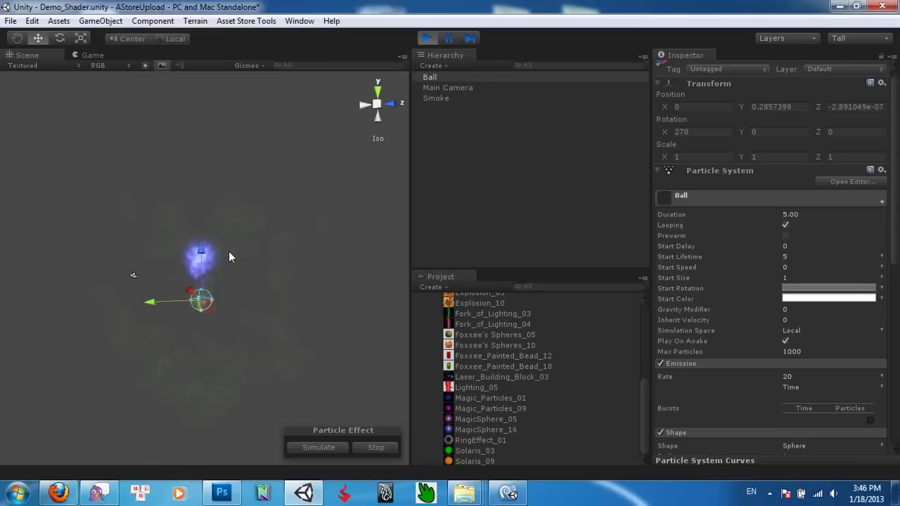
scroll(228, 251, up, 3)
scroll(232, 258, up, 2)
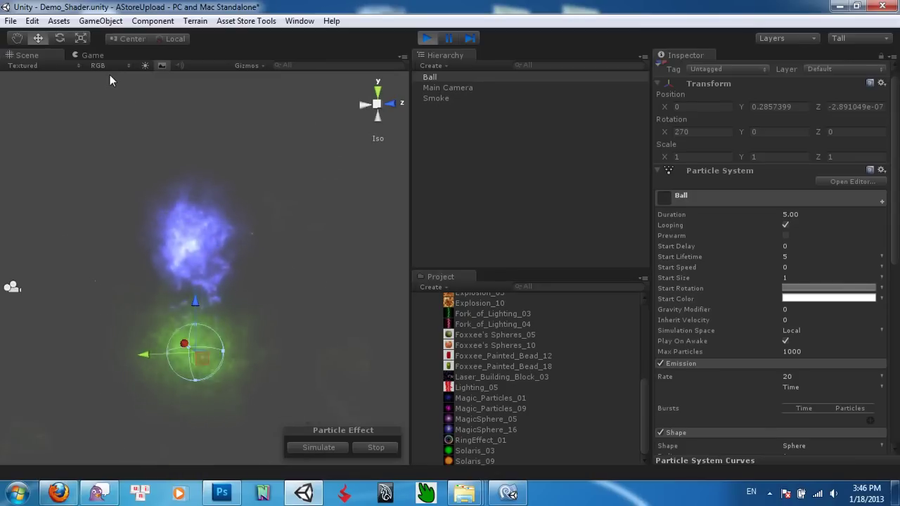
click(92, 55)
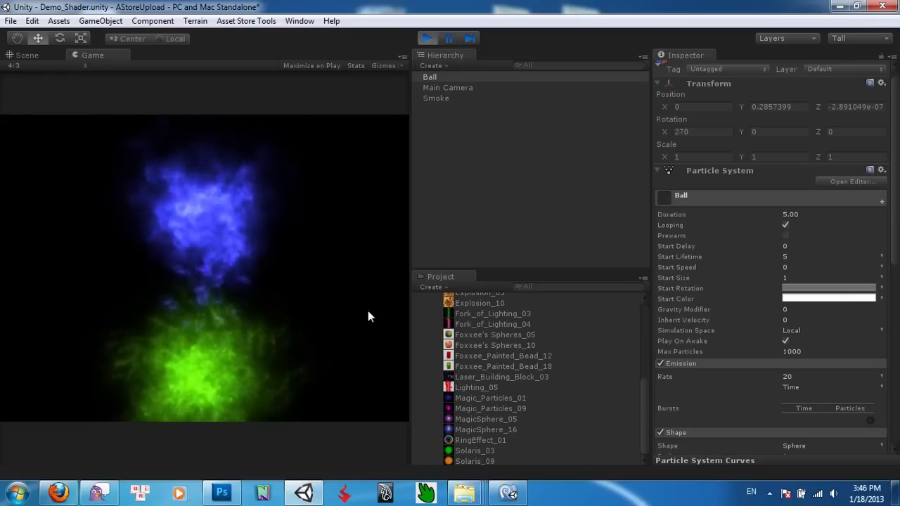
Try Fork_of_Lighting_03, Fork_of_Lighting_04 and Laser_Building_Block_03 as the Ball's distortion texture, settle on RingEffect_01, and set the Distortion value to 1
scroll(844, 314, down, 10)
scroll(833, 313, down, 2)
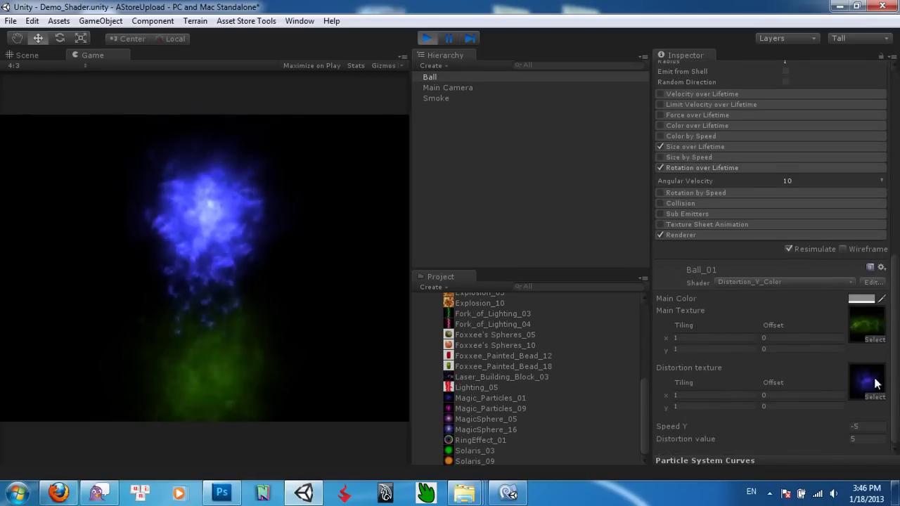
click(873, 396)
scroll(478, 253, up, 3)
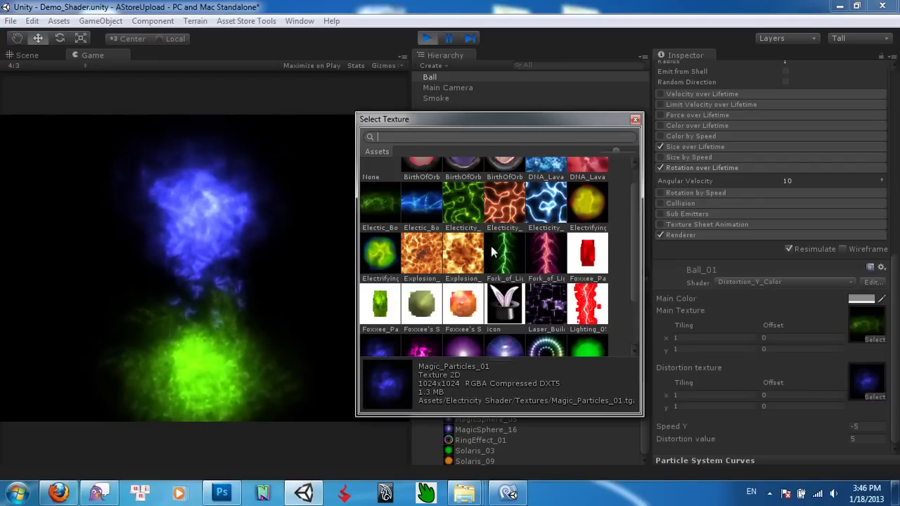
click(515, 249)
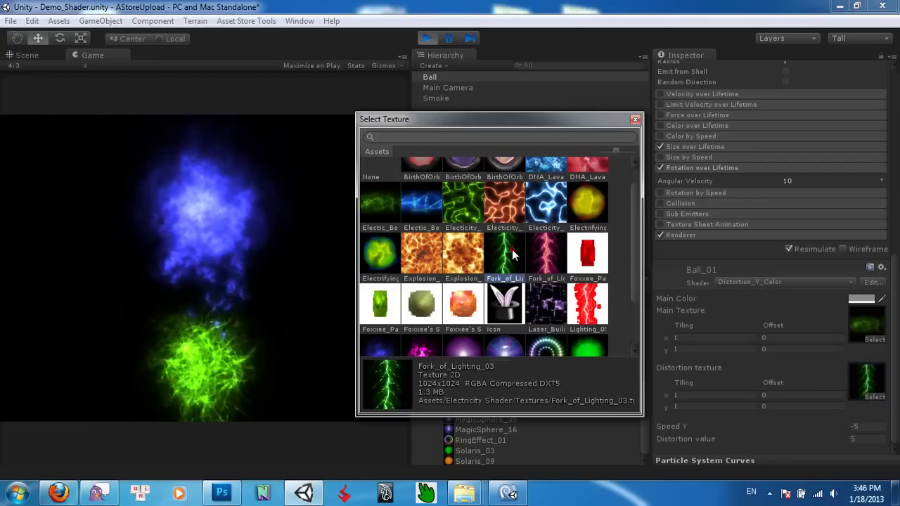
click(547, 259)
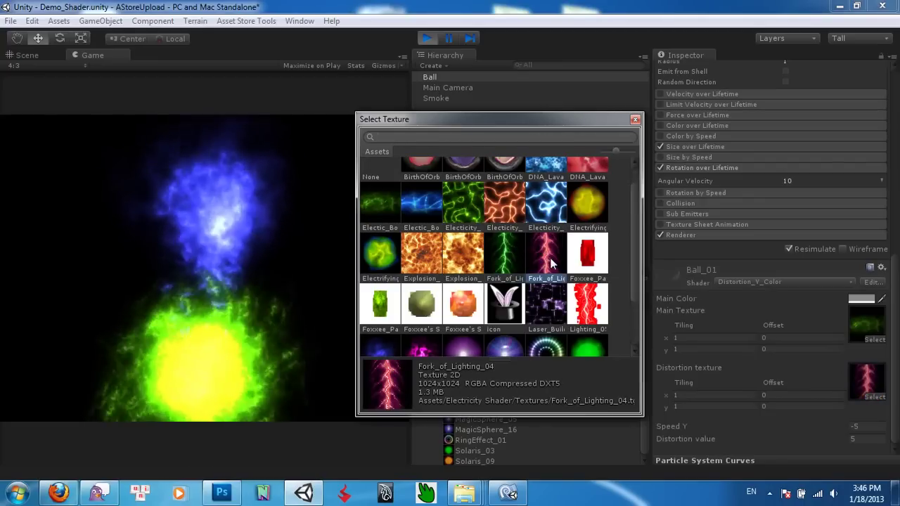
click(547, 304)
scroll(544, 302, down, 2)
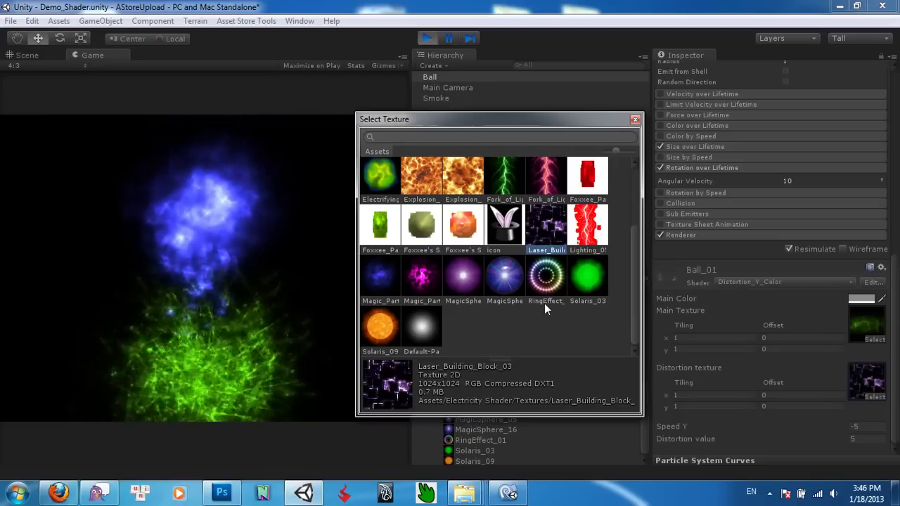
click(541, 282)
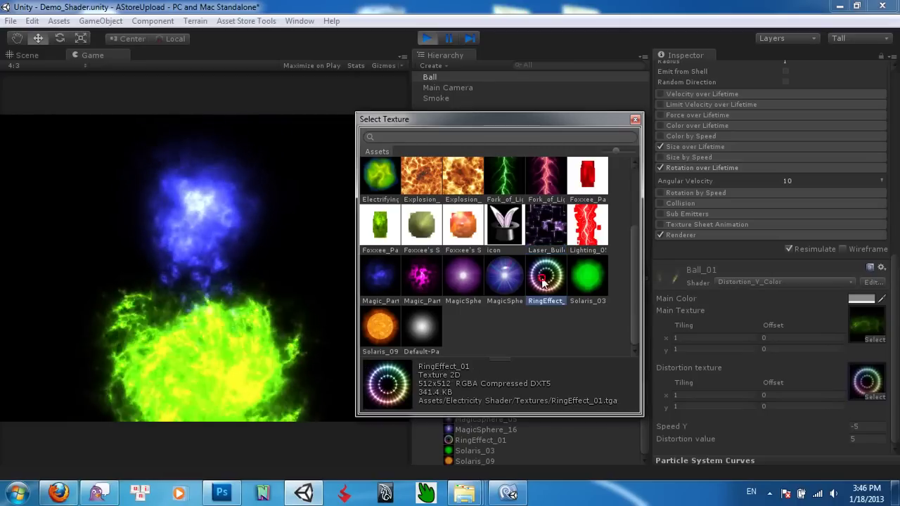
click(840, 439)
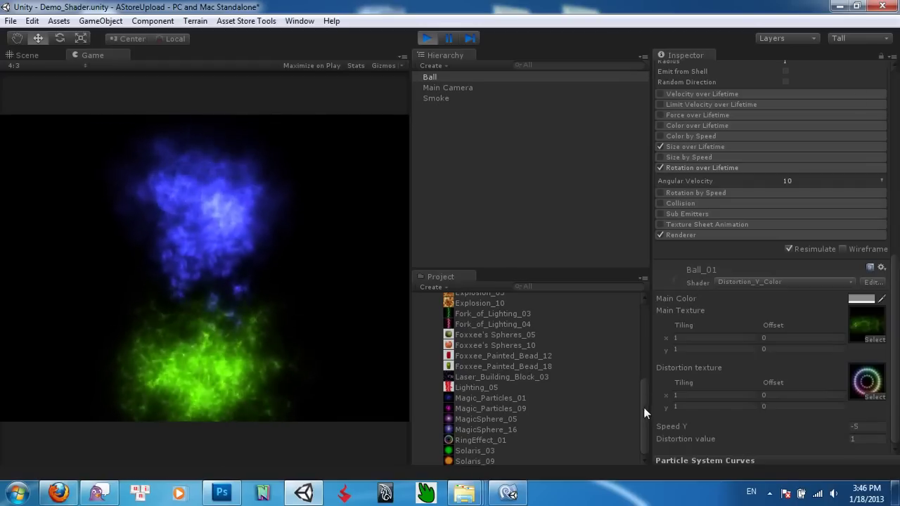
Collapse and select the Textures folder of the Electricity Shader package, and exit Play mode
drag(644, 407, 637, 336)
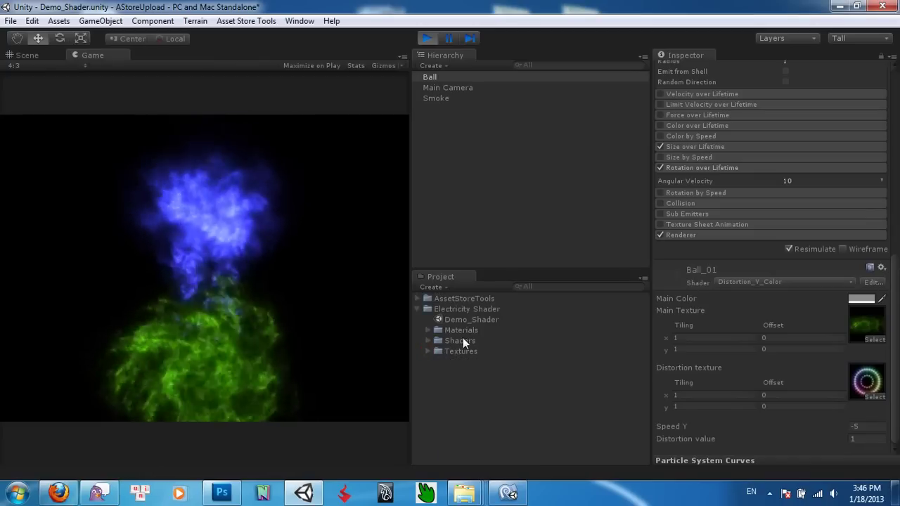
click(450, 351)
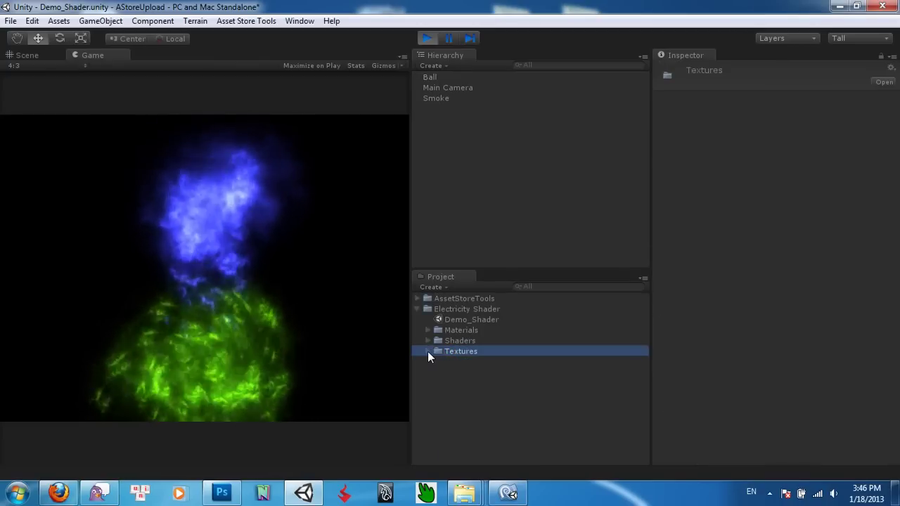
click(428, 39)
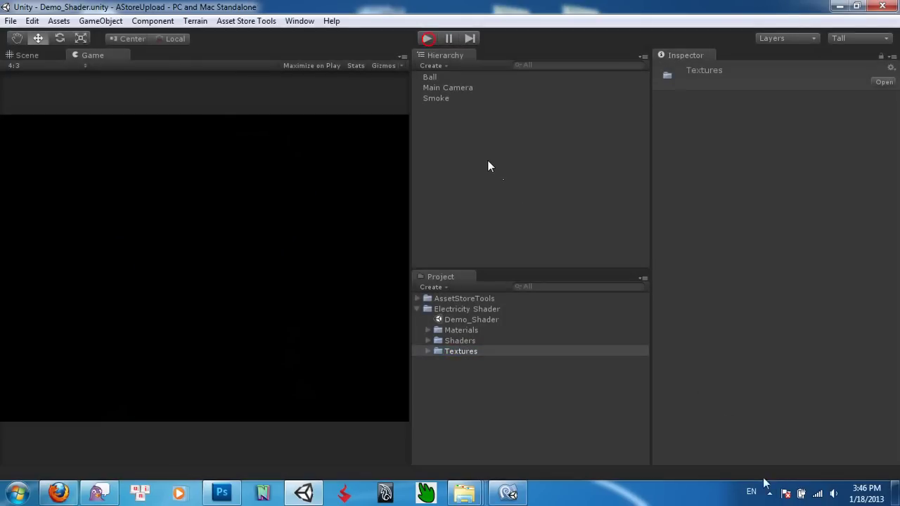